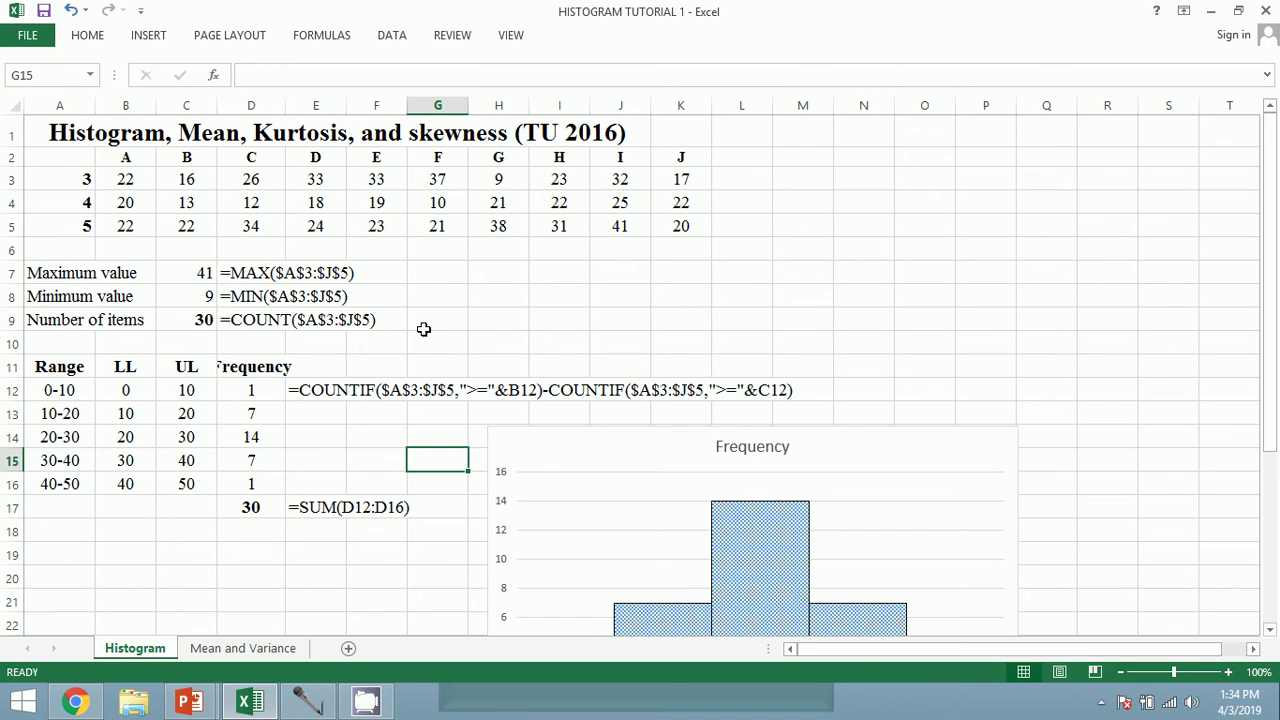
Switch to the Mean and Variance sheet and look over the frequency table.
{"action": "scroll", "coordinate": [380, 355], "scroll_direction": "down", "scroll_amount": 1}
{"action": "scroll", "coordinate": [355, 356], "scroll_direction": "up", "scroll_amount": 1}
{"action": "scroll", "coordinate": [855, 531], "scroll_direction": "down", "scroll_amount": 2}
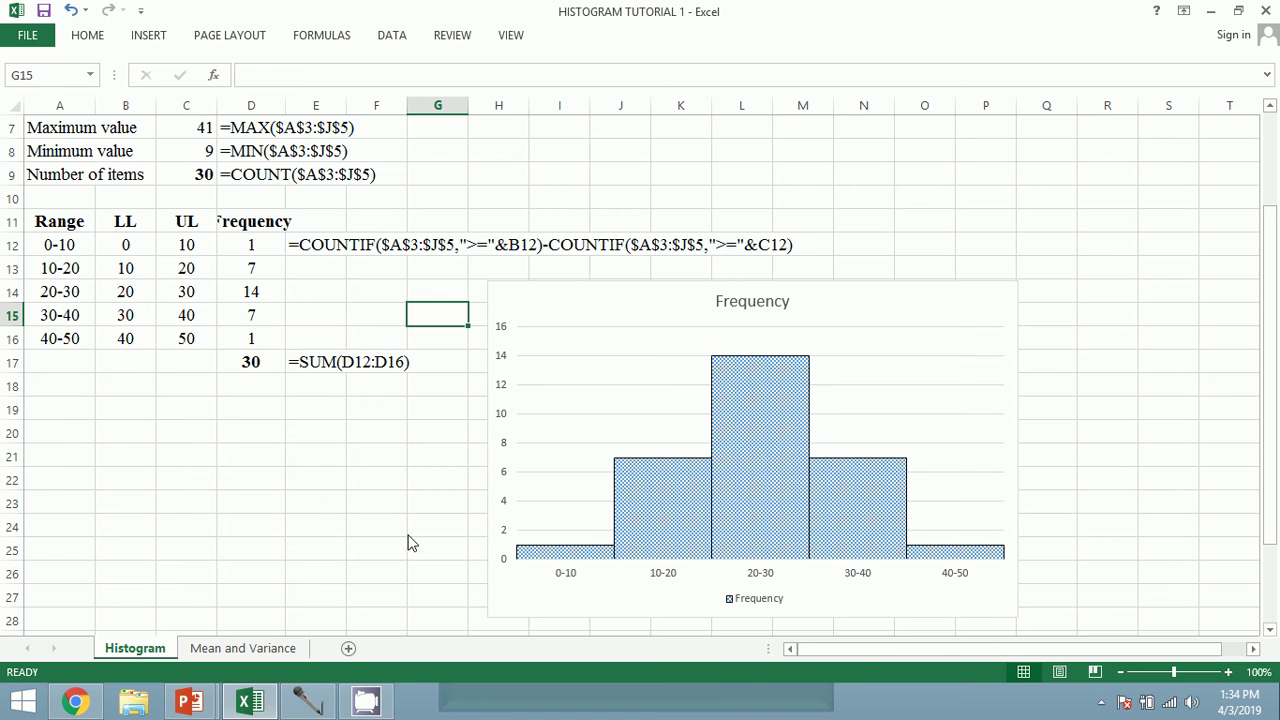
{"action": "left_click", "coordinate": [260, 655]}
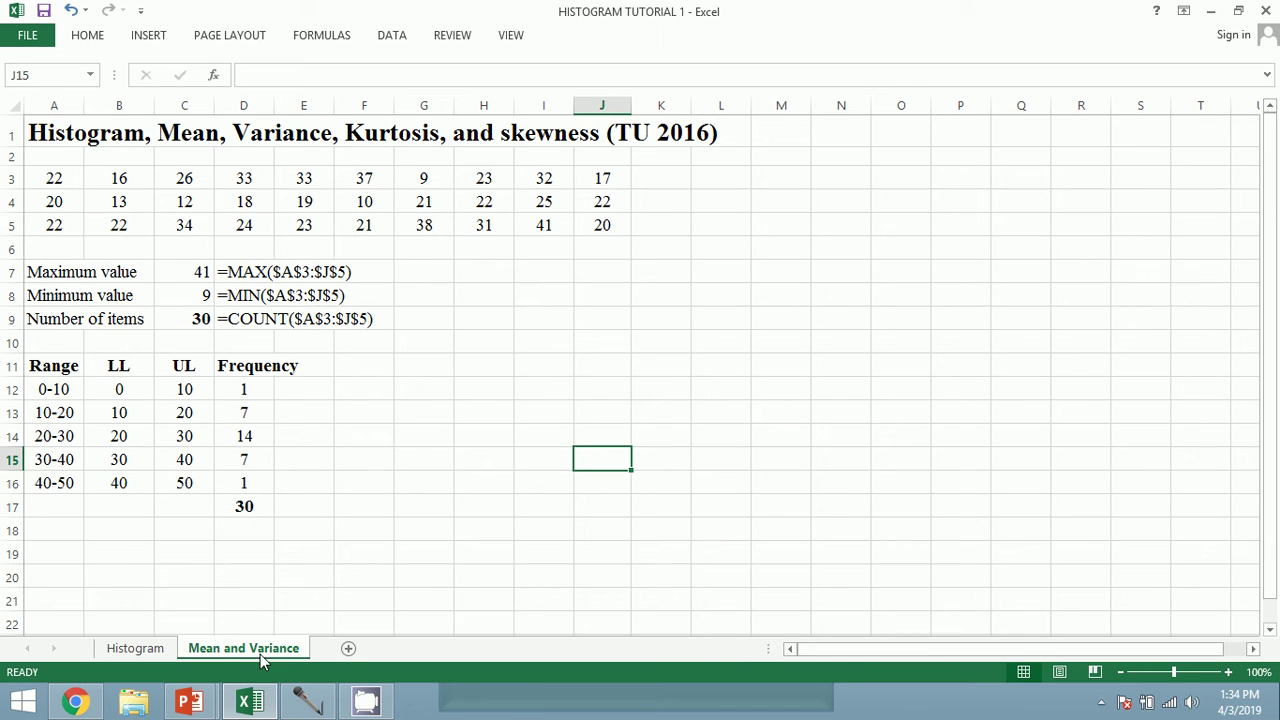
{"action": "mouse_move", "coordinate": [60, 272]}
{"action": "left_mouse_down"}
{"action": "mouse_move", "coordinate": [326, 477]}
{"action": "mouse_move", "coordinate": [347, 540]}
{"action": "left_mouse_up"}
{"action": "left_click", "coordinate": [347, 540]}
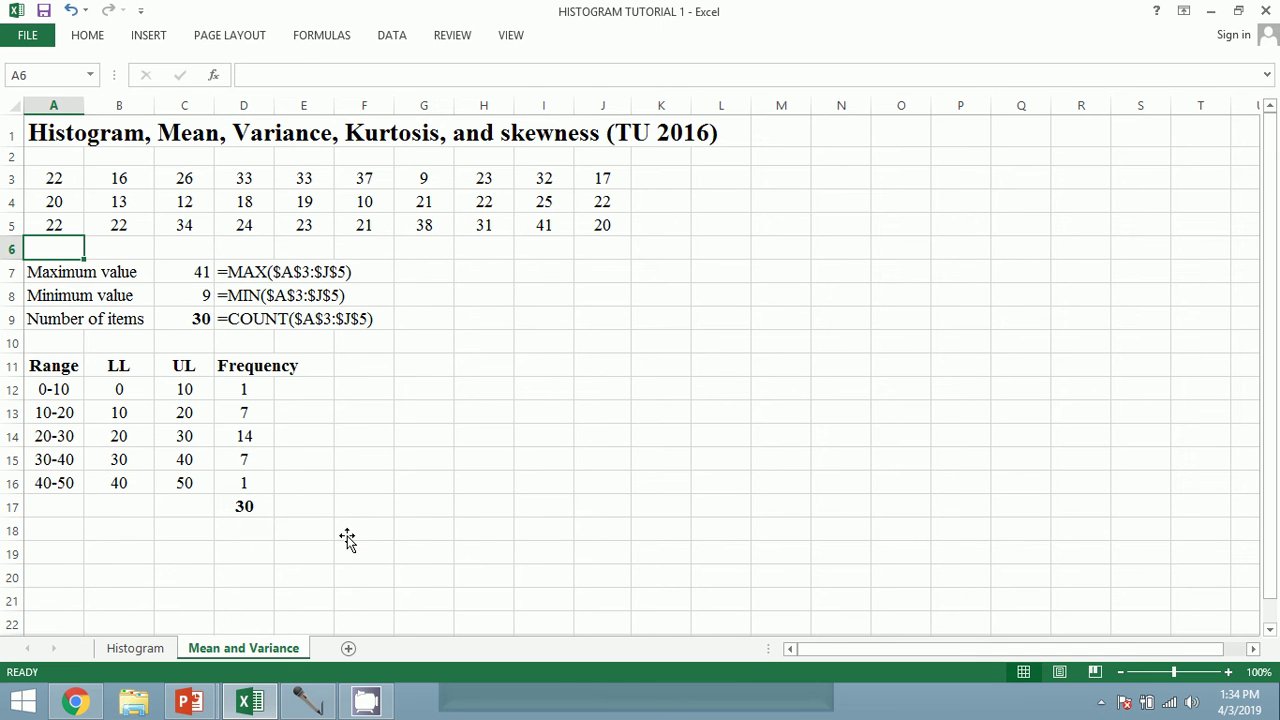
Rename the Frequency header in D11 to lowercase 'f'.
{"action": "left_click", "coordinate": [250, 388]}
{"action": "left_click", "coordinate": [255, 366]}
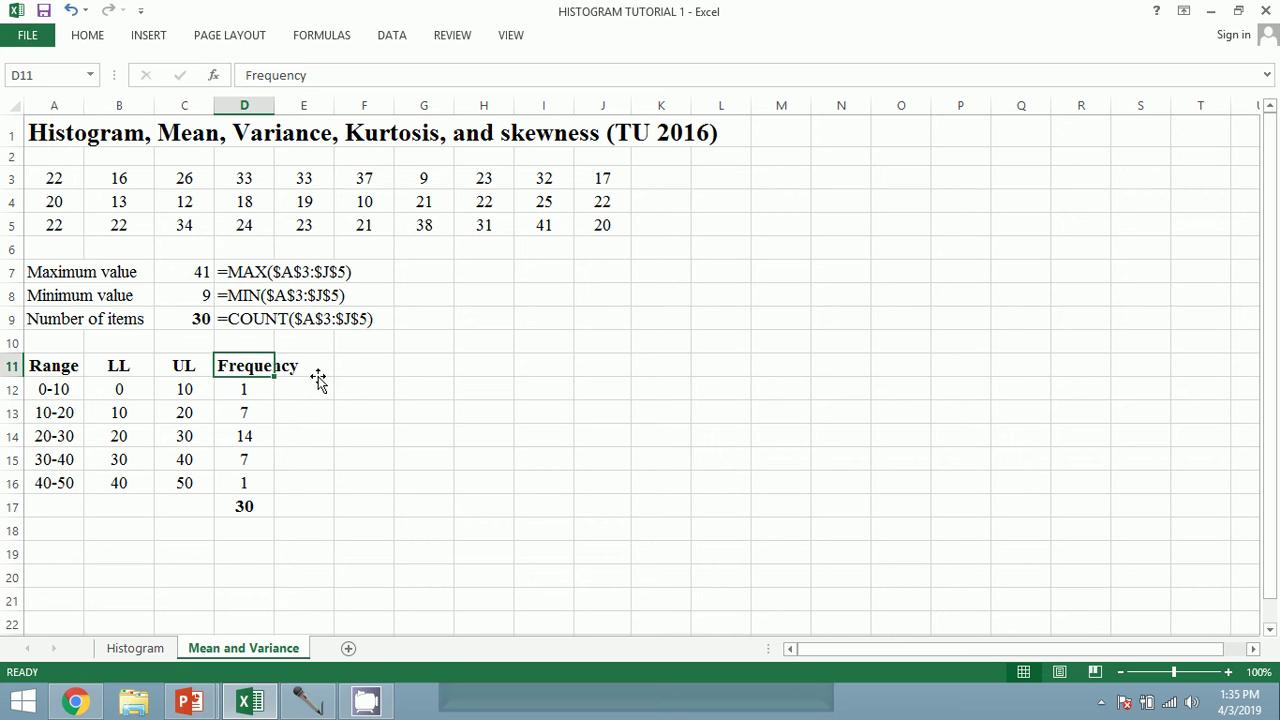
{"action": "type", "text": "F"}
{"action": "key", "text": "Tab"}
{"action": "key", "text": "Left"}
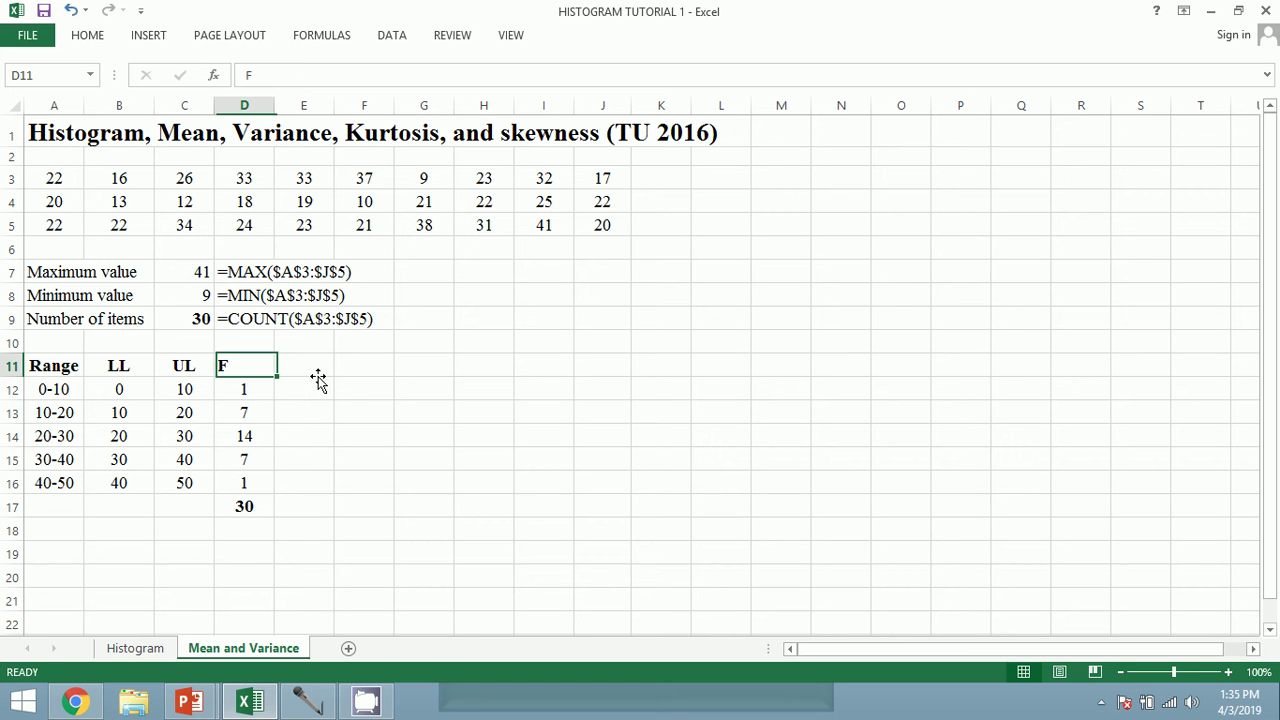
{"action": "type", "text": "f"}
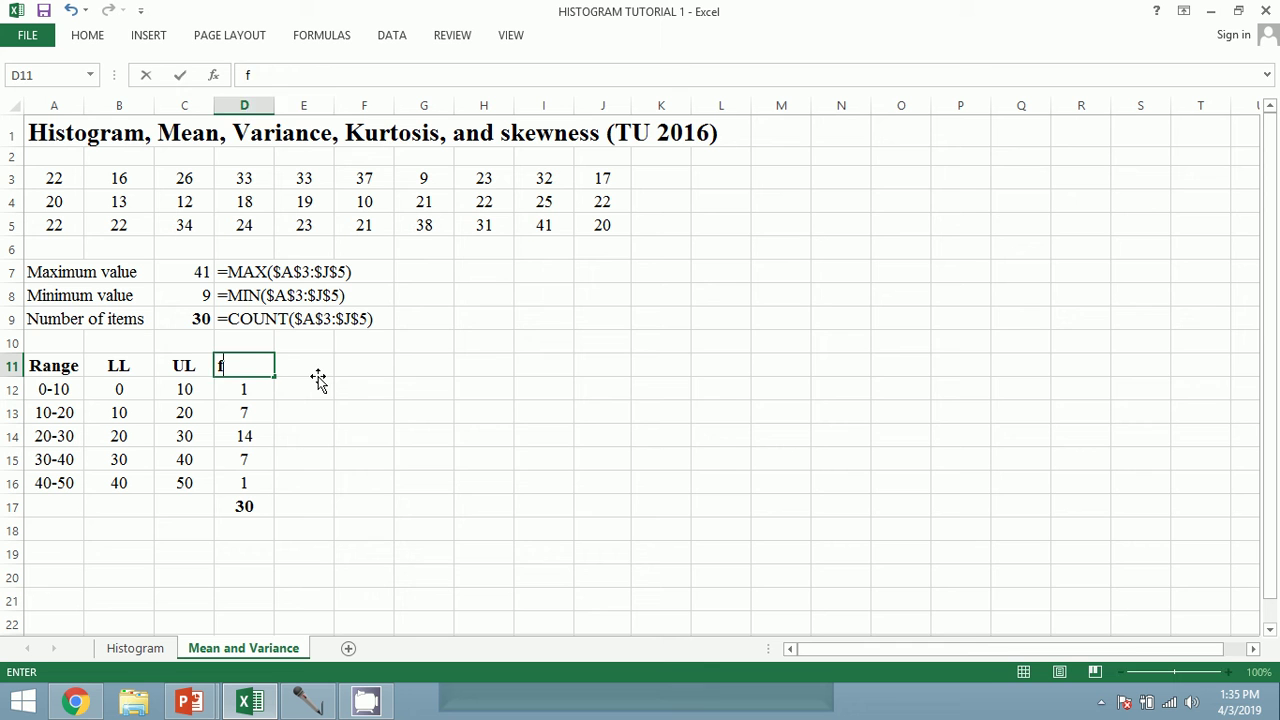
{"action": "key", "text": "Tab"}
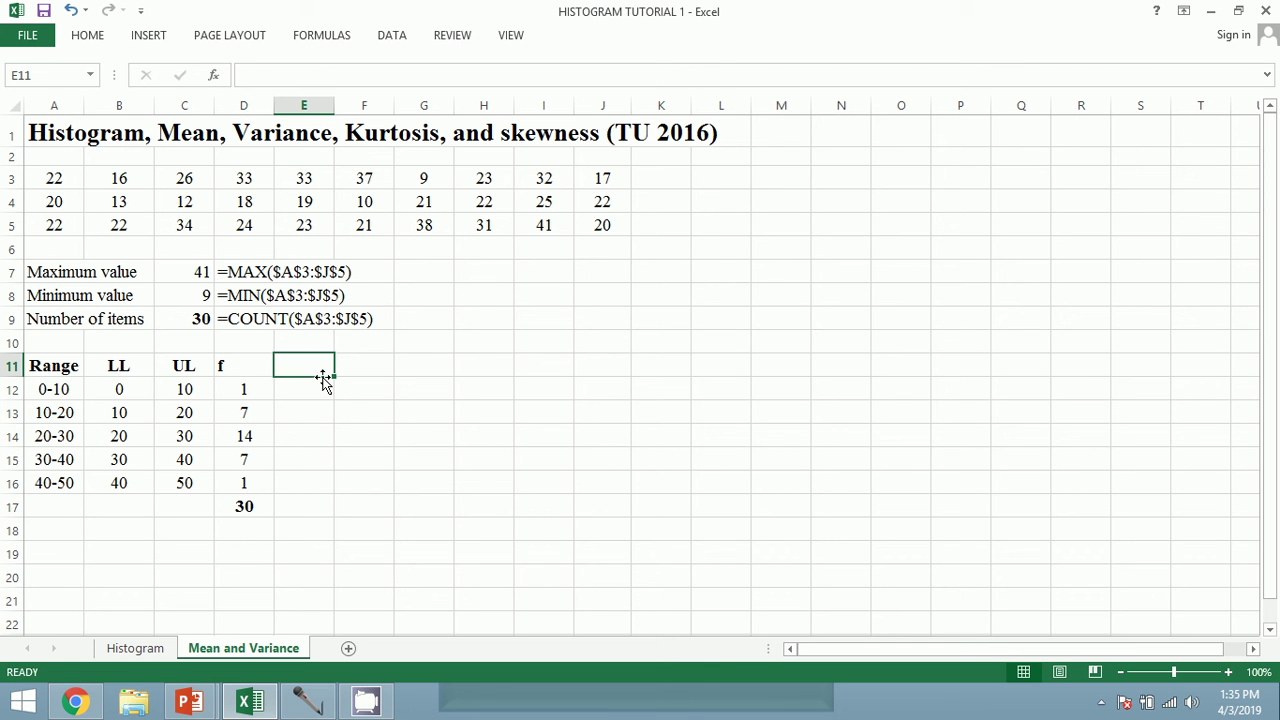
Add a text box reading 'Mean =' beside the Number of items row.
{"action": "left_click", "coordinate": [92, 37]}
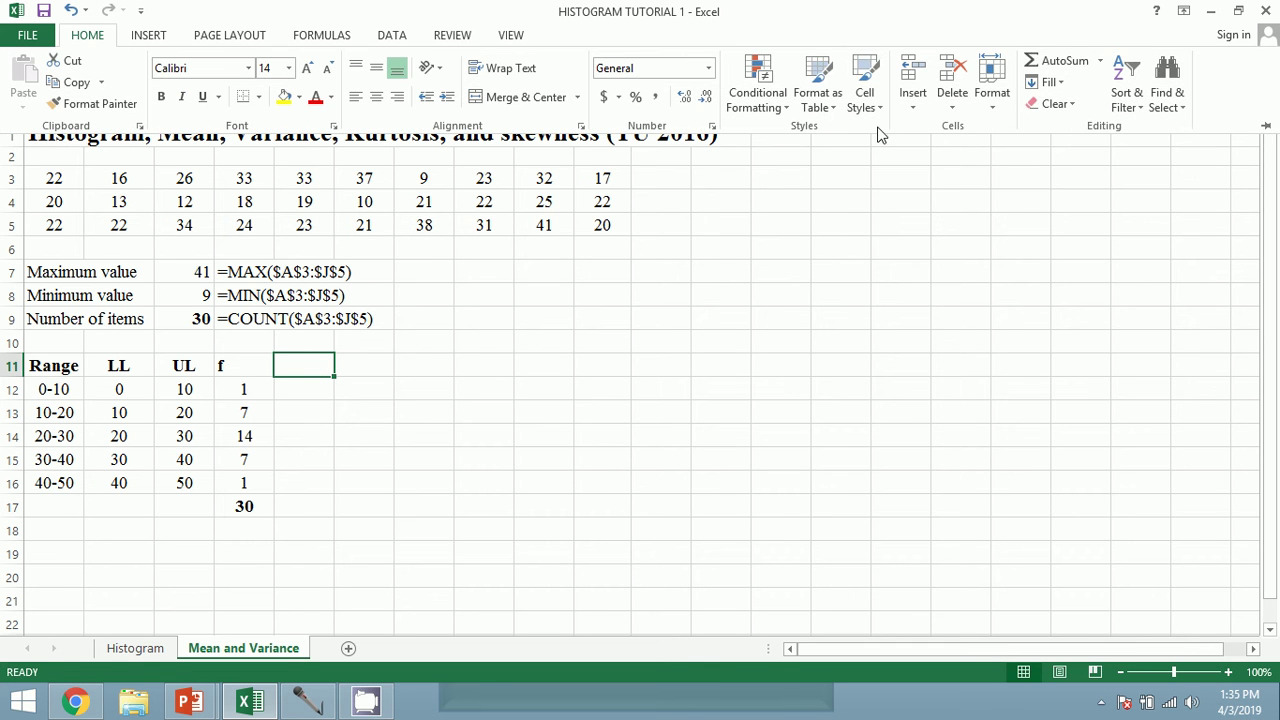
{"action": "left_click", "coordinate": [148, 35]}
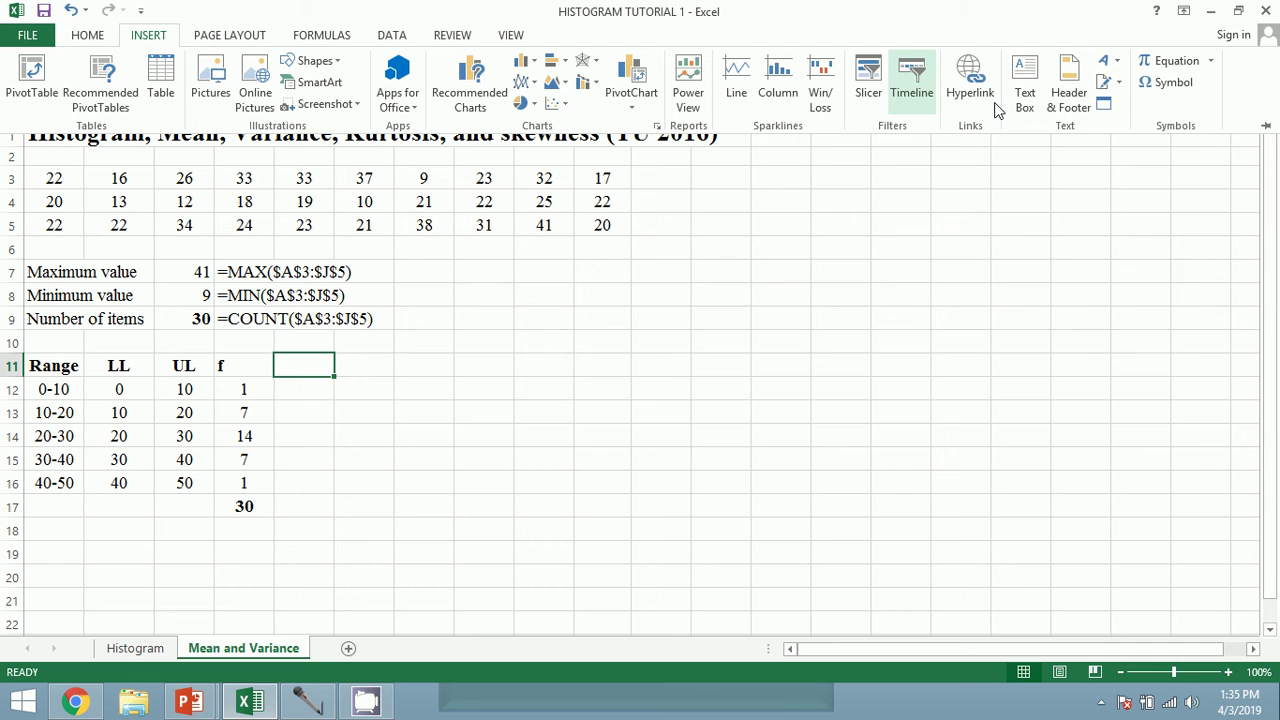
{"action": "left_click", "coordinate": [1025, 85]}
{"action": "left_click", "coordinate": [580, 305]}
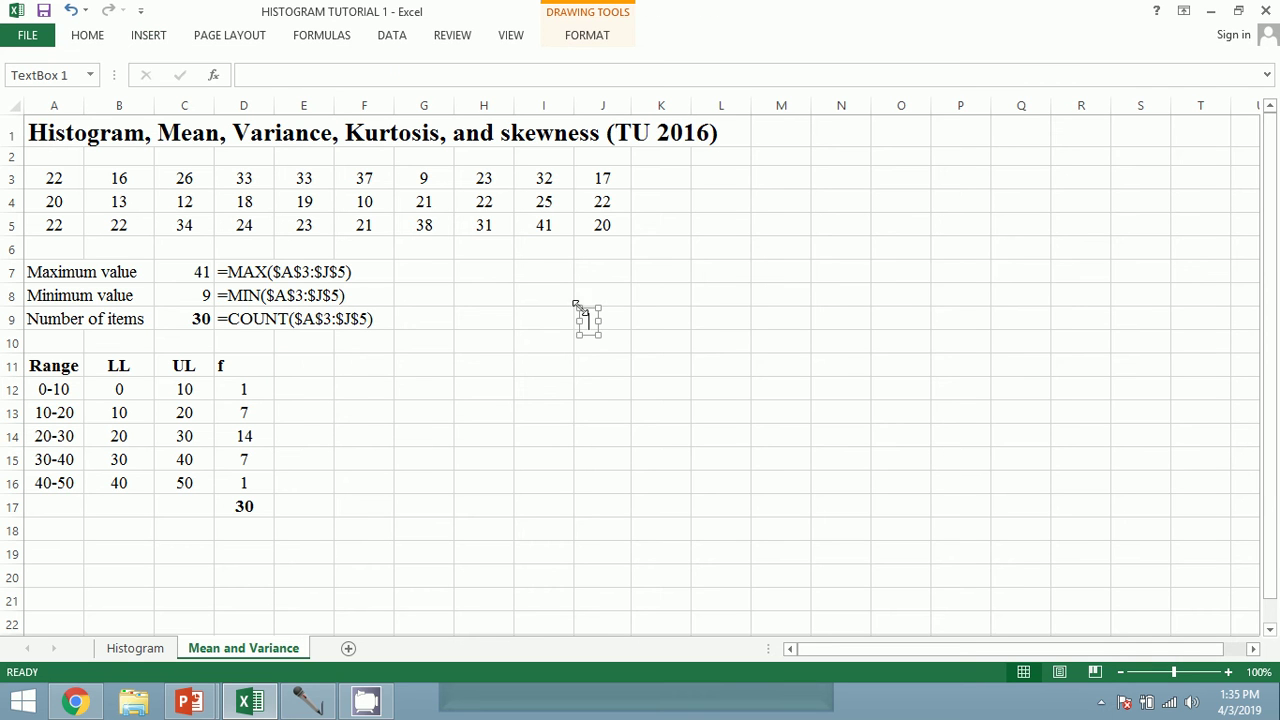
{"action": "type", "text": "Mean"}
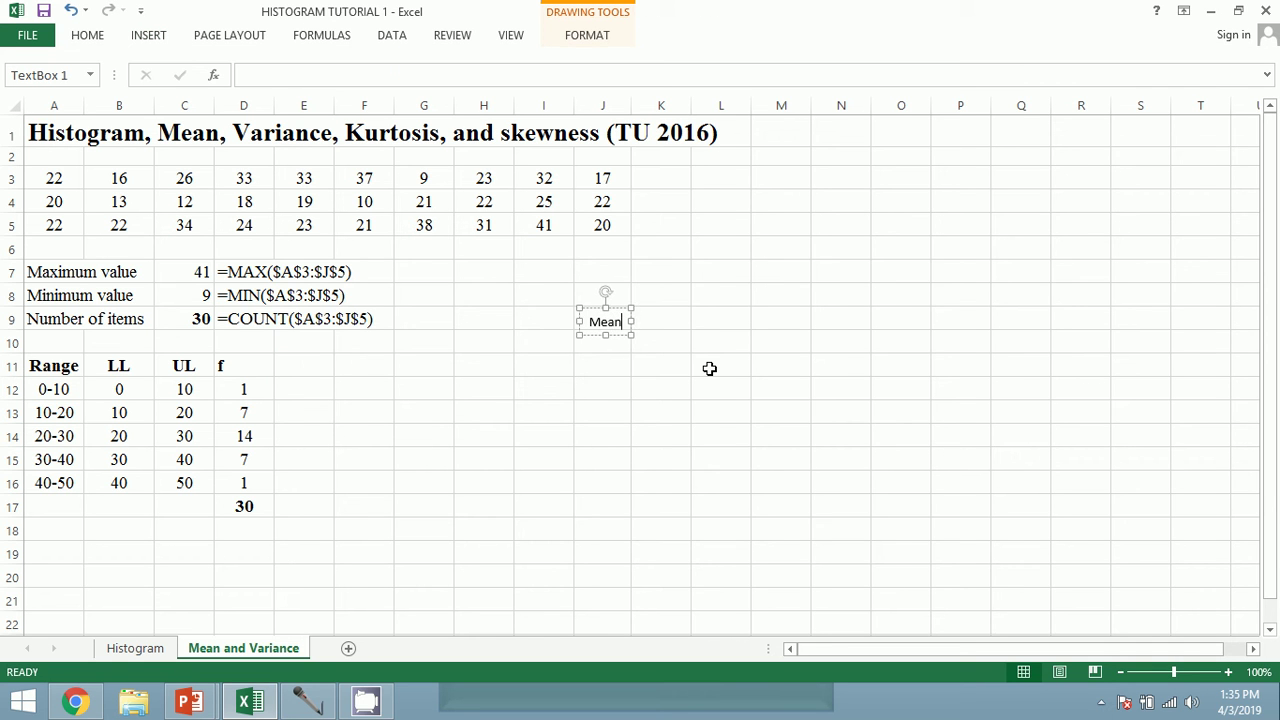
{"action": "type", "text": " ="}
Insert the equation ∑fm/n as a stacked fraction after 'Mean ='.
{"action": "key", "text": "alt+equal"}
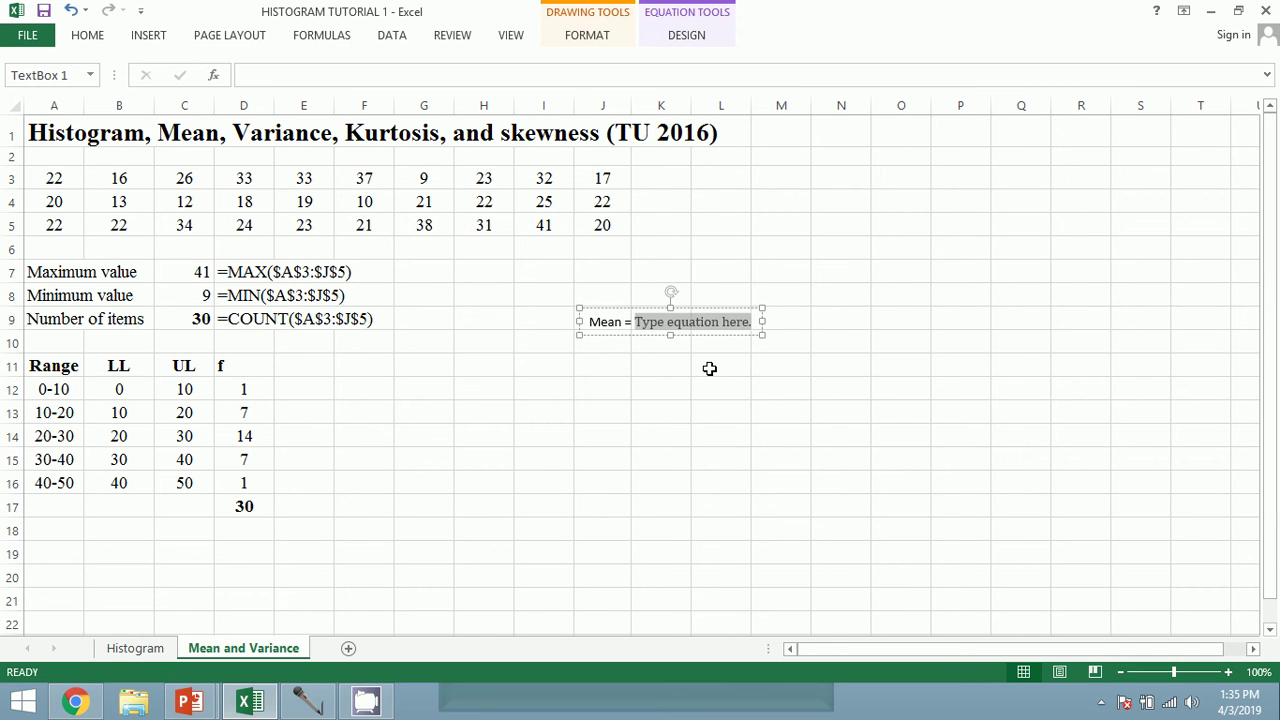
{"action": "type", "text": "\\sum"}
{"action": "key", "text": "space"}
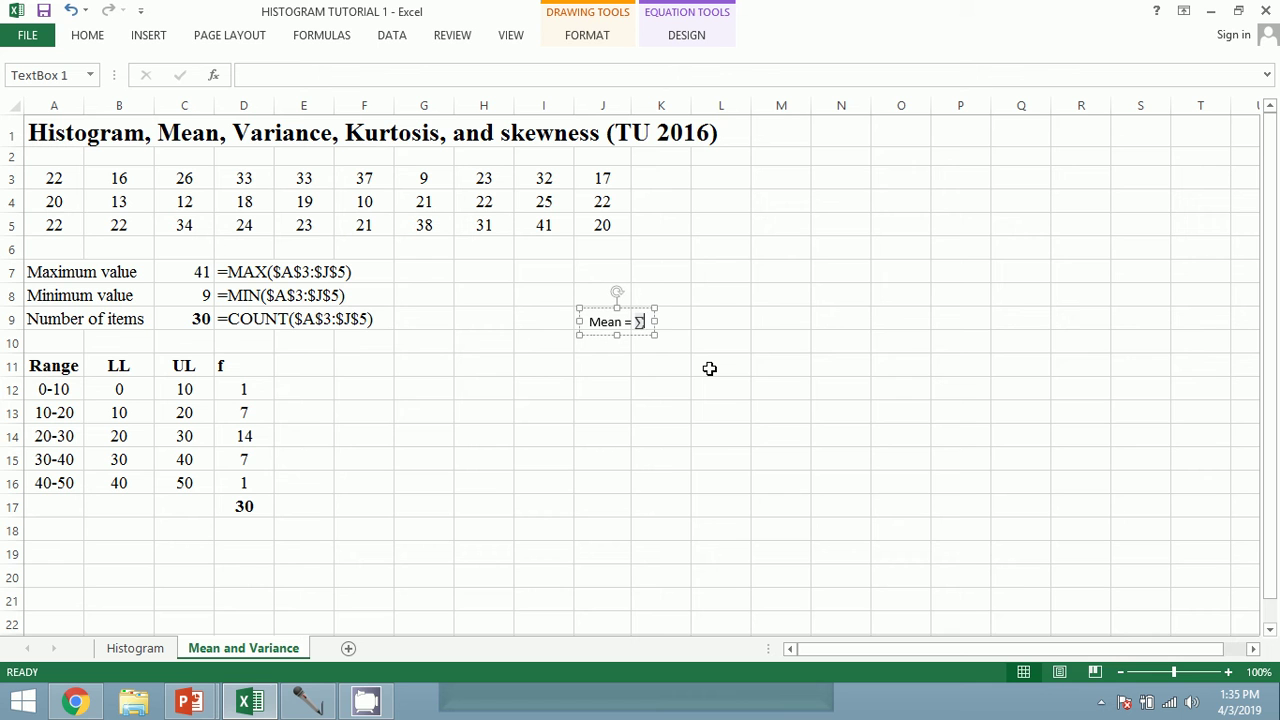
{"action": "type", "text": "fm"}
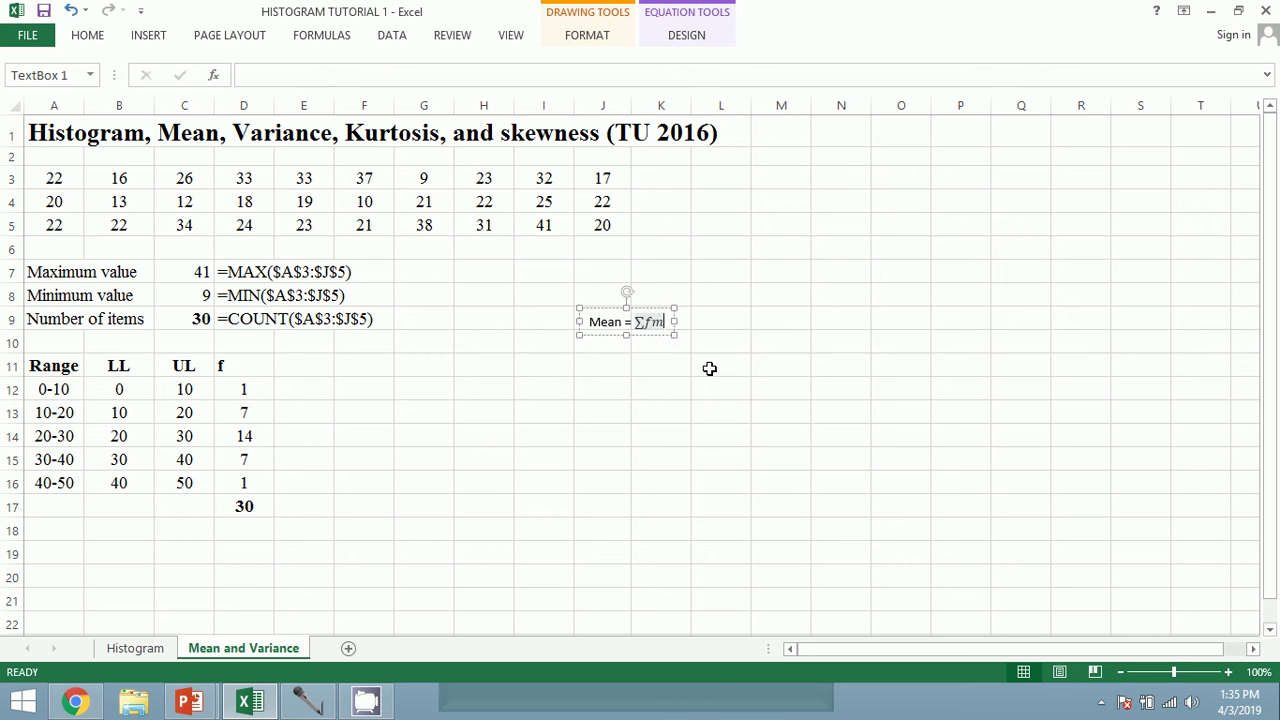
{"action": "type", "text": "/n"}
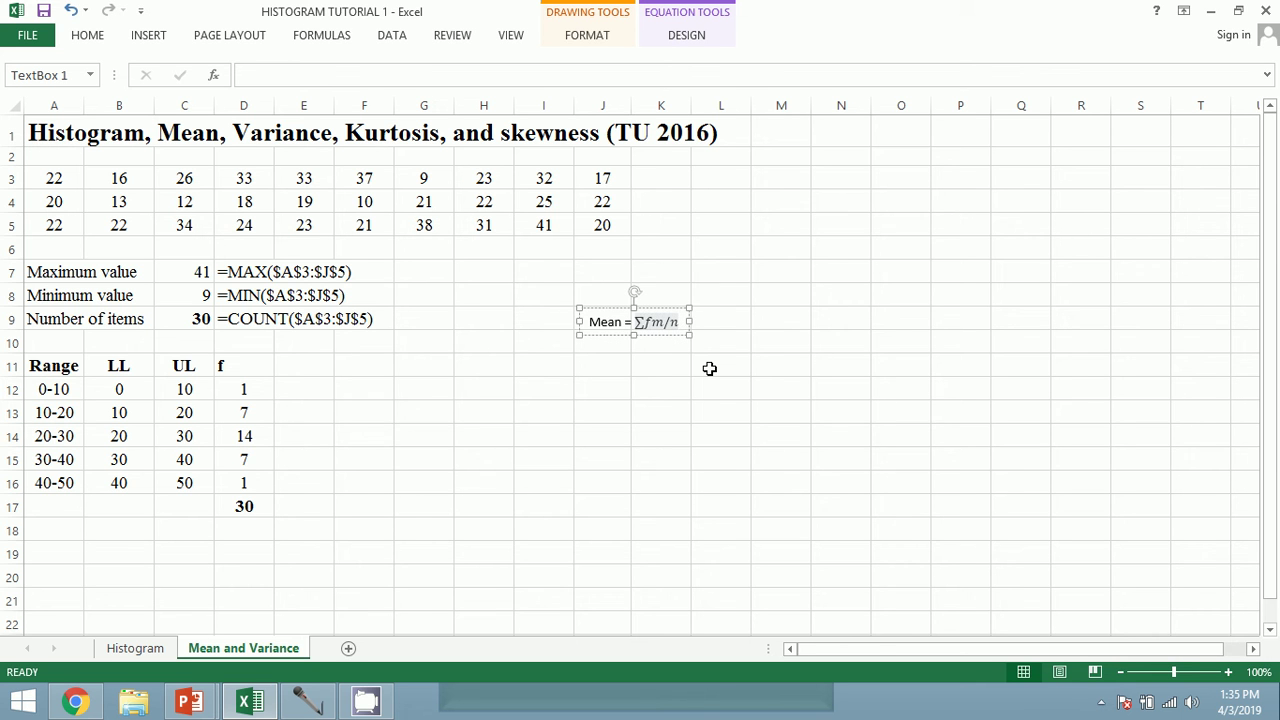
{"action": "key", "text": "space"}
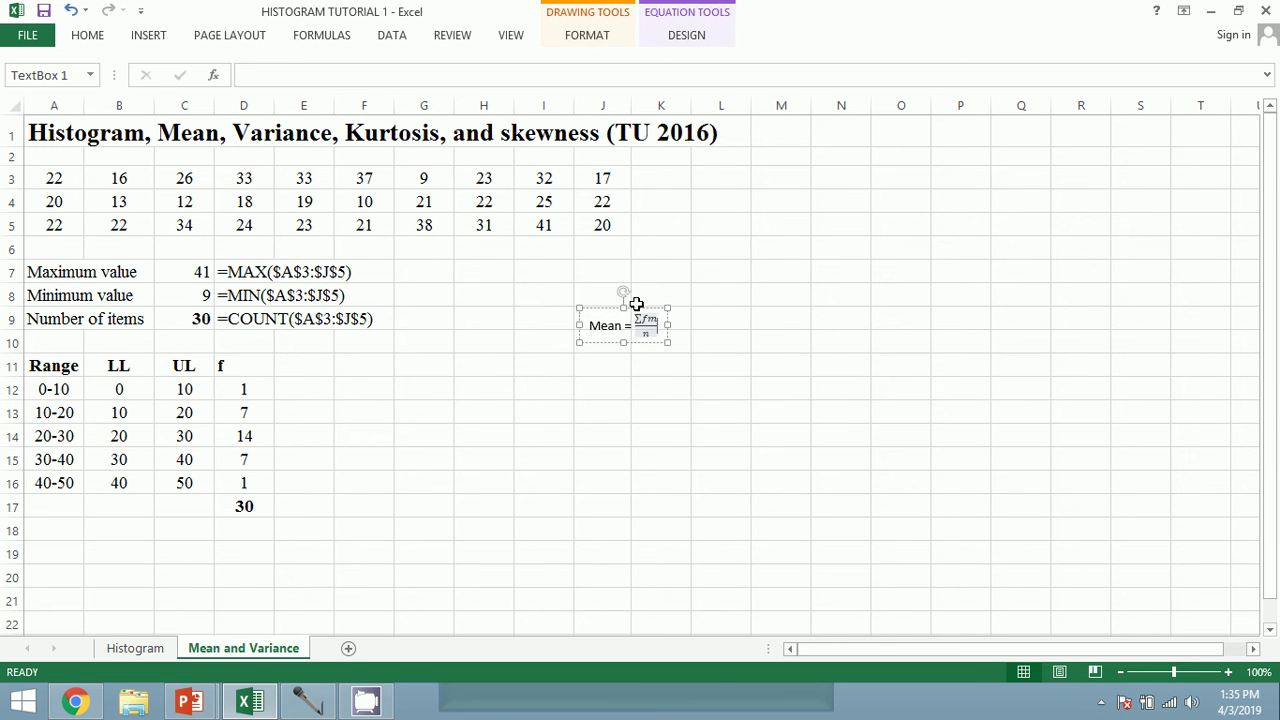
{"action": "left_click", "coordinate": [595, 308]}
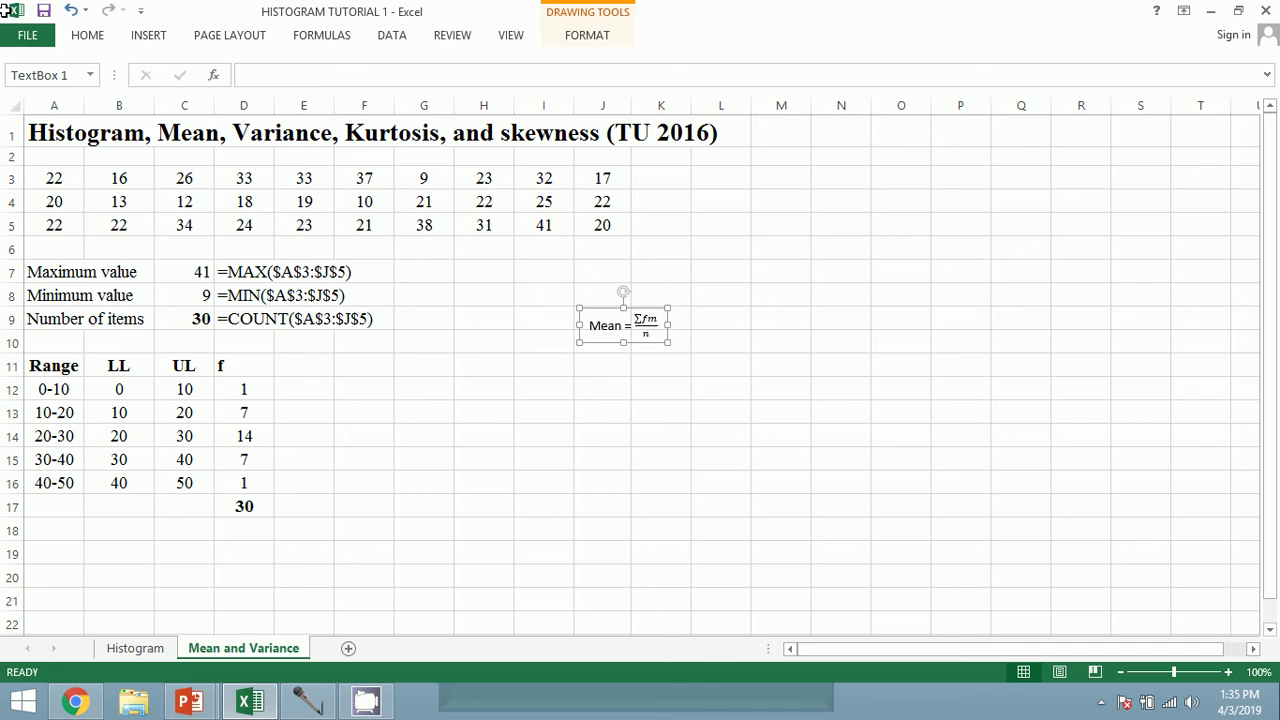
Enlarge the Mean equation to font size 18.
{"action": "left_click", "coordinate": [84, 40]}
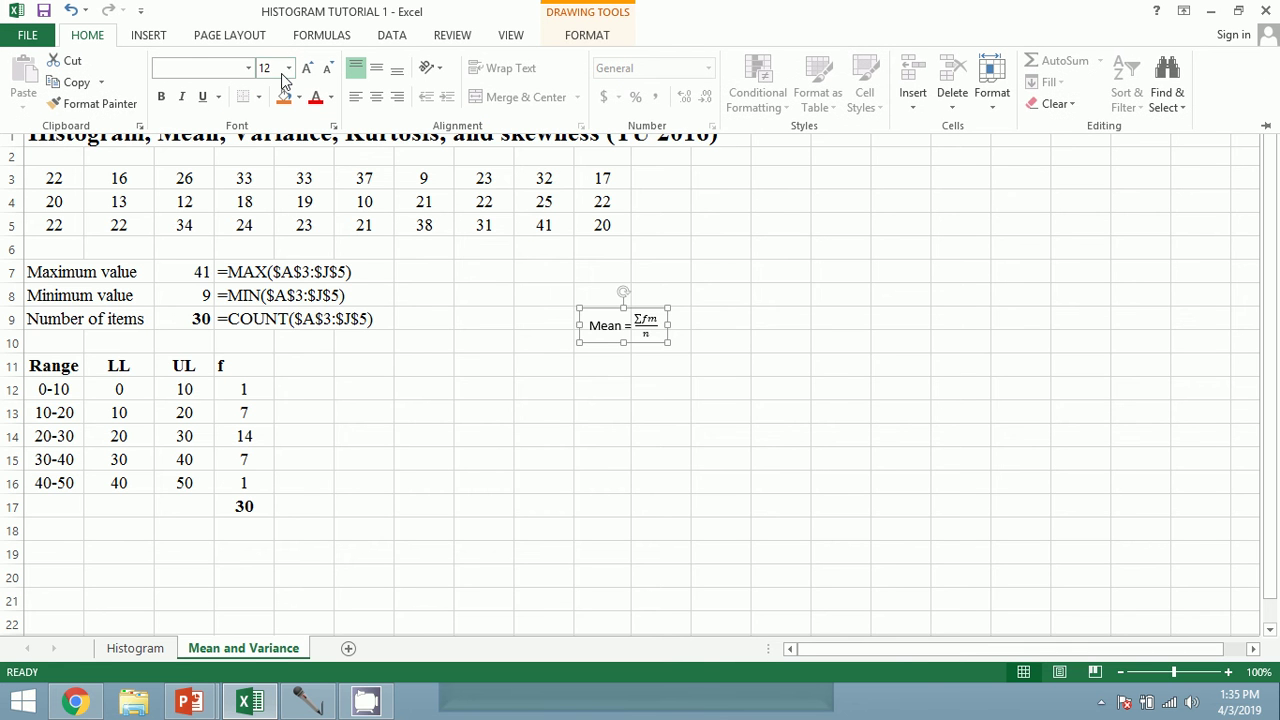
{"action": "left_click", "coordinate": [281, 70]}
{"action": "type", "text": "1"}
{"action": "key", "text": "Return"}
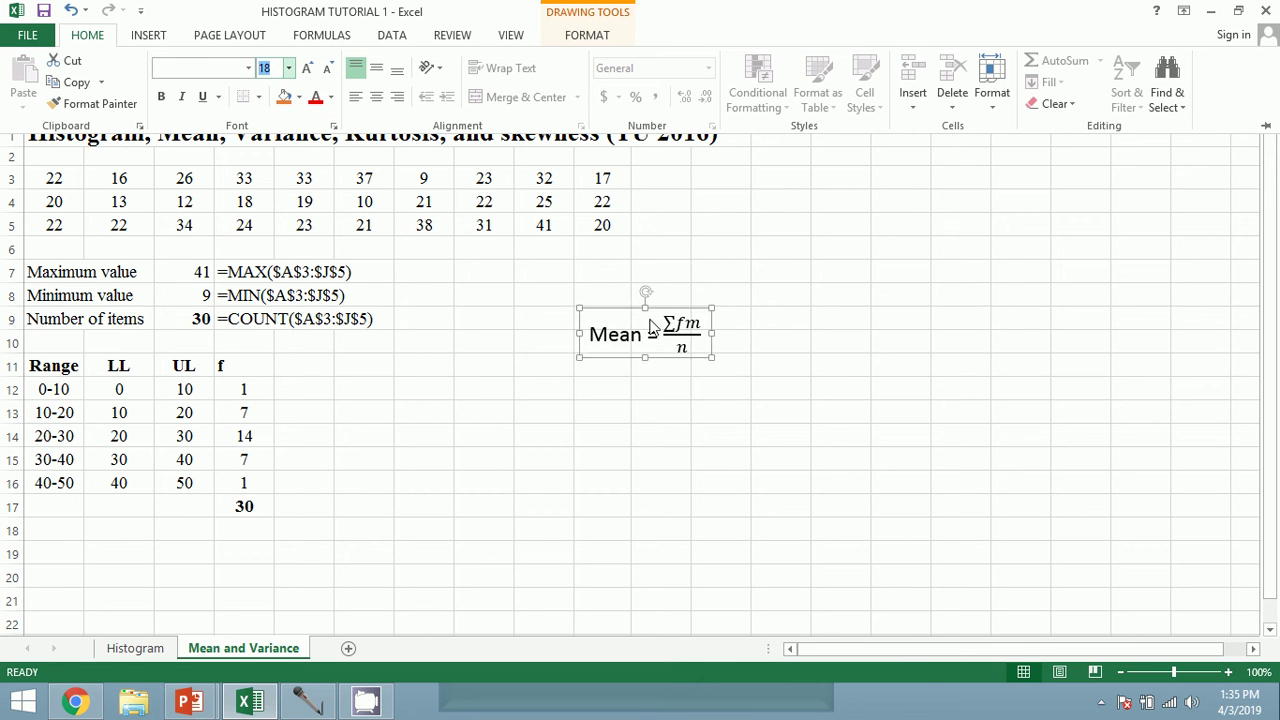
{"action": "left_click", "coordinate": [646, 320]}
{"action": "left_click", "coordinate": [299, 366]}
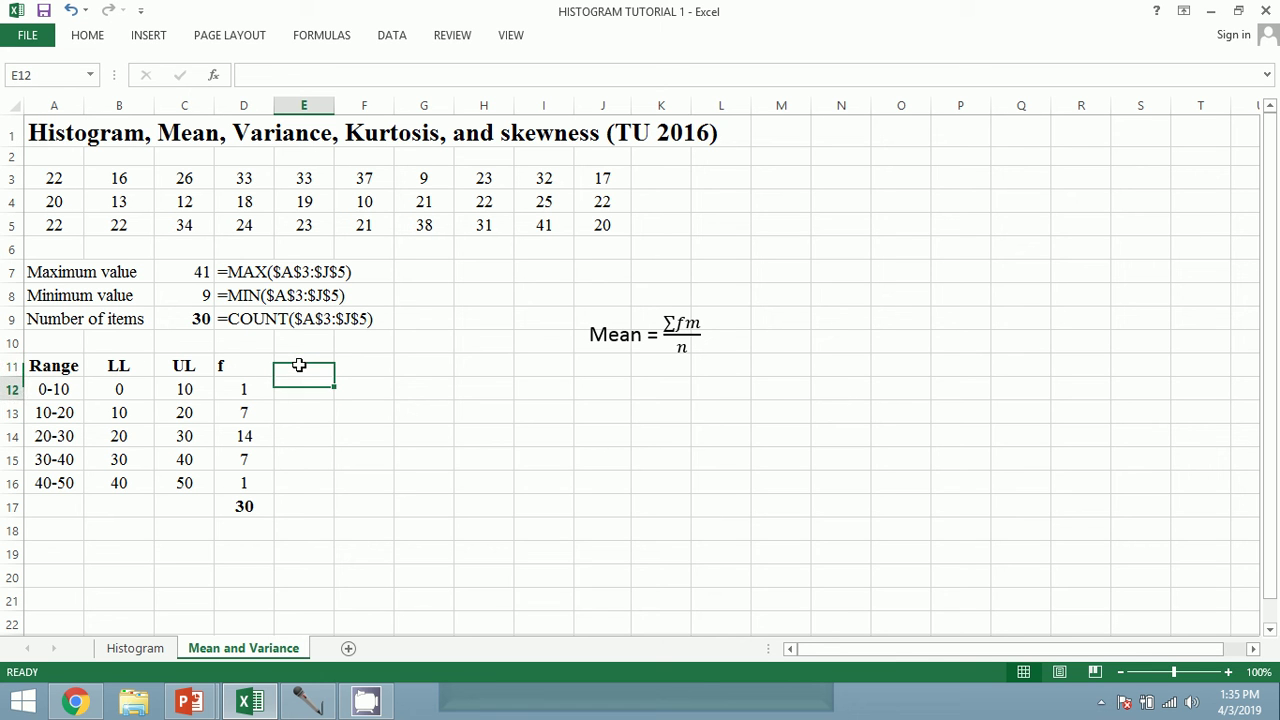
Head column E with 'm' and enter the first class midpoint as (lower + upper)/2.
{"action": "key", "text": "Down"}
{"action": "key", "text": "Down"}
{"action": "key", "text": "Down"}
{"action": "key", "text": "Up"}
{"action": "key", "text": "Up"}
{"action": "key", "text": "Up"}
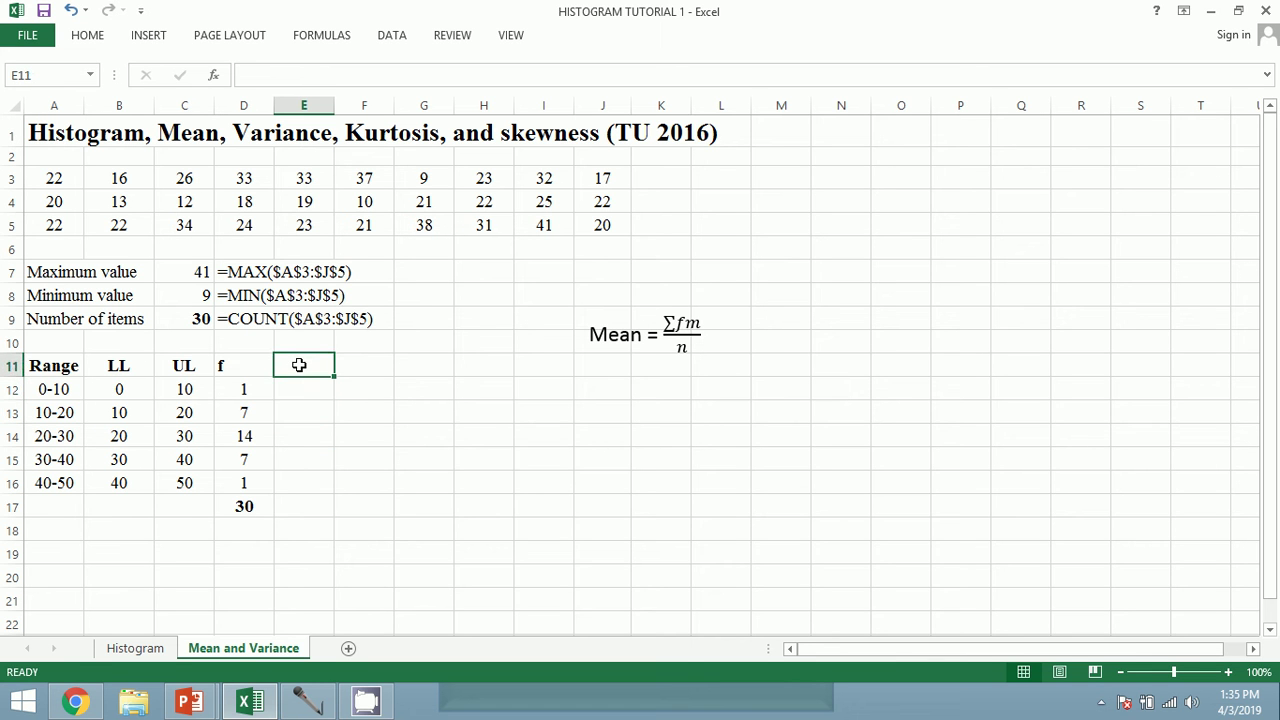
{"action": "type", "text": "m"}
{"action": "key", "text": "Return"}
{"action": "type", "text": "="}
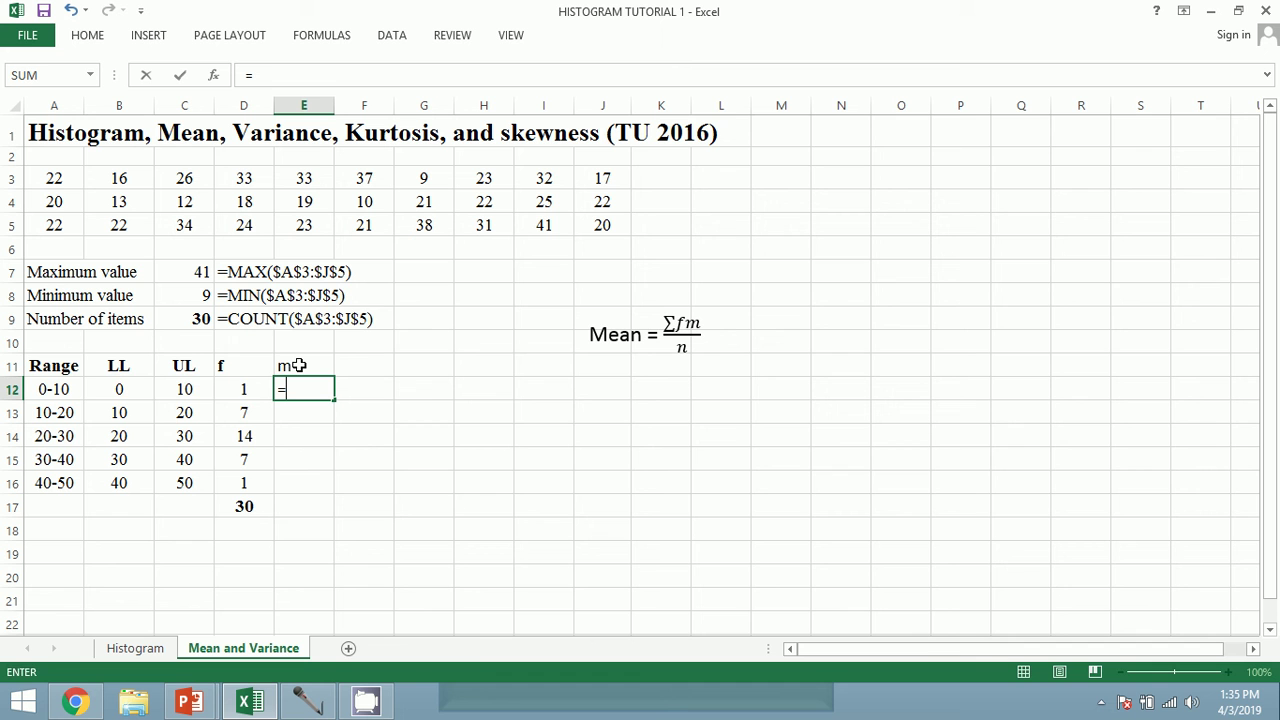
{"action": "key", "text": "Left"}
{"action": "key", "text": "Left"}
{"action": "key", "text": "Left"}
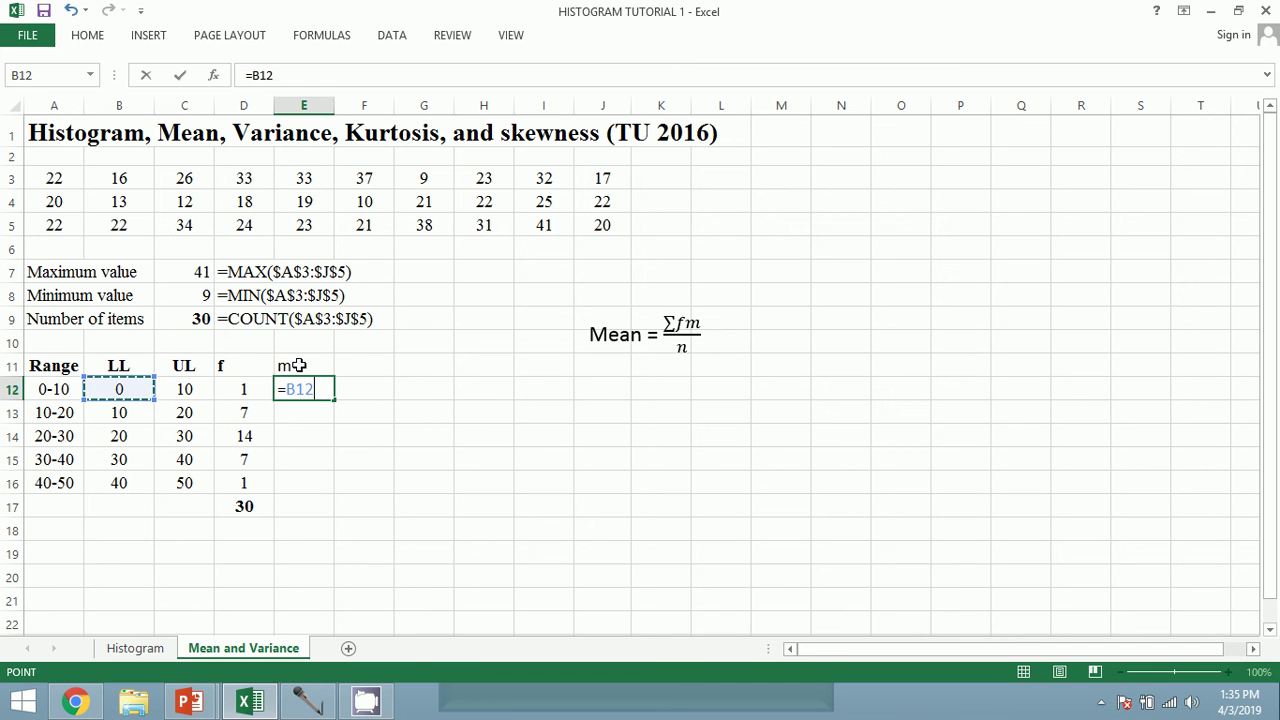
{"action": "key", "text": "BackSpace"}
{"action": "key", "text": "BackSpace"}
{"action": "key", "text": "BackSpace"}
{"action": "type", "text": "("}
{"action": "key", "text": "Left"}
{"action": "key", "text": "Left"}
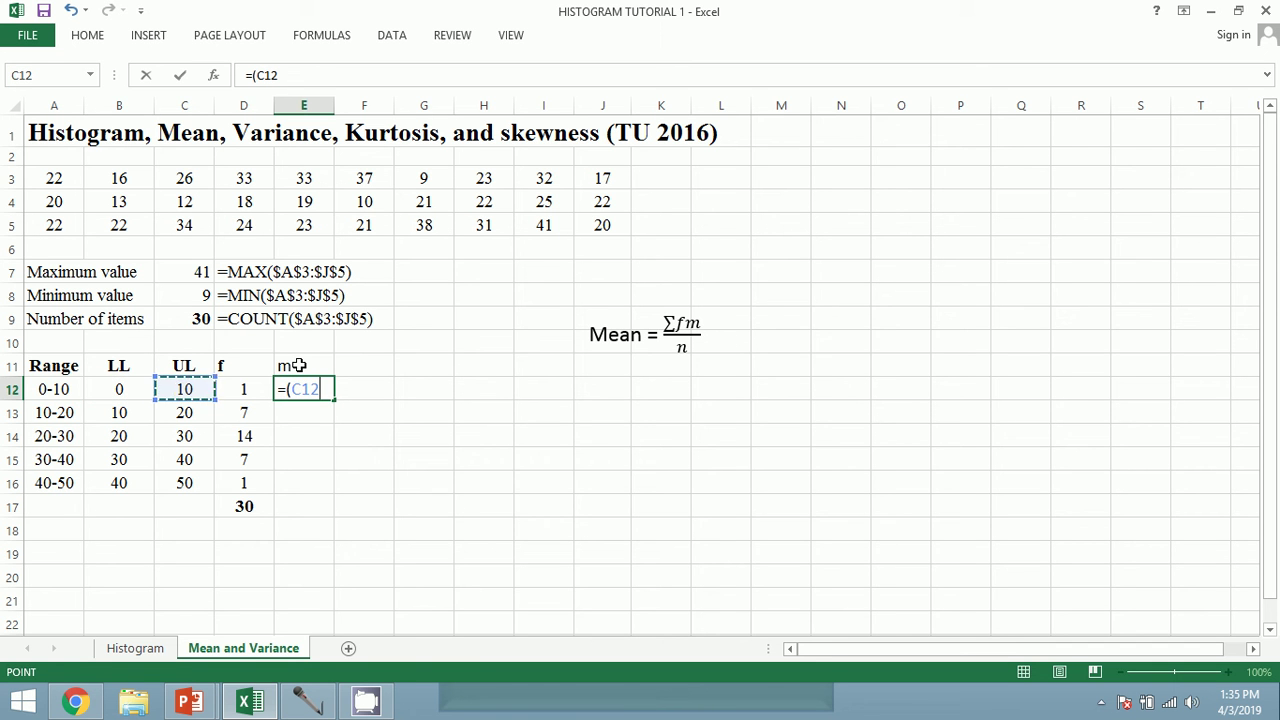
{"action": "type", "text": "+"}
{"action": "key", "text": "Left"}
{"action": "key", "text": "Left"}
{"action": "key", "text": "Left"}
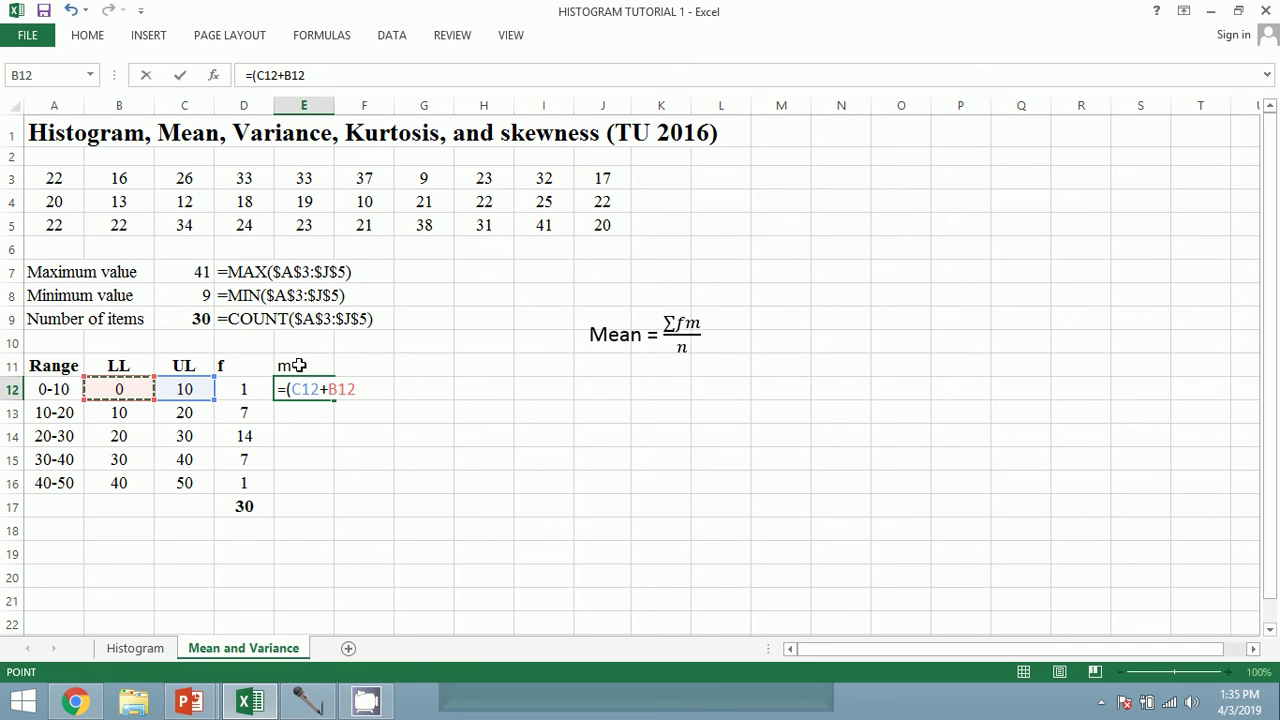
{"action": "type", "text": ")/2"}
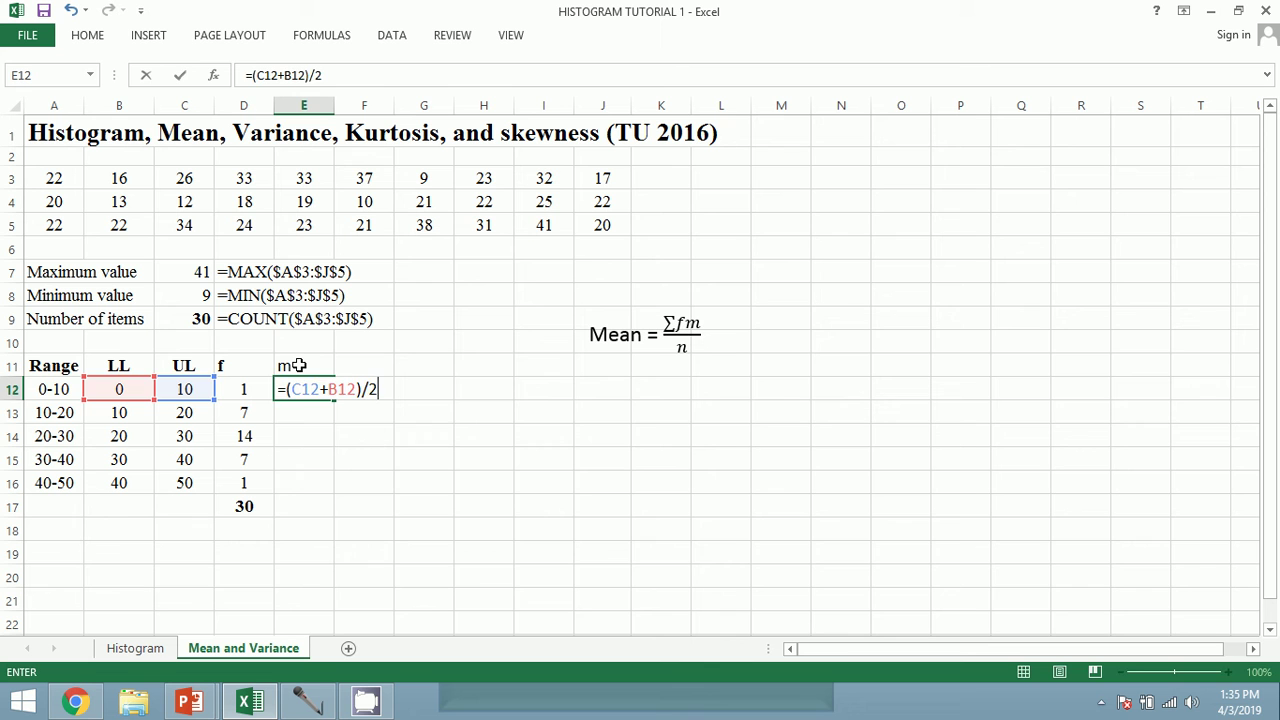
{"action": "key", "text": "Return"}
Enter =AVERAGE(B13:C13) in E13 and fill it down to E16 for midpoints 15–45.
{"action": "type", "text": "=a"}
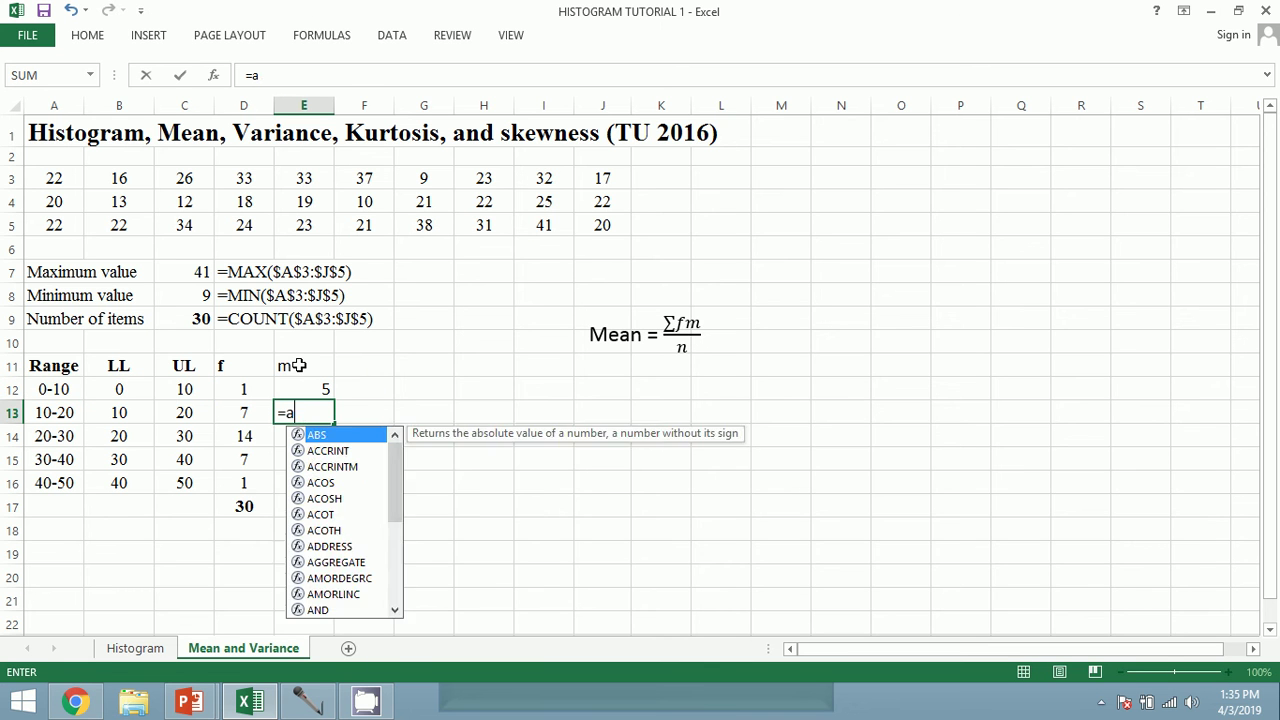
{"action": "type", "text": "verage"}
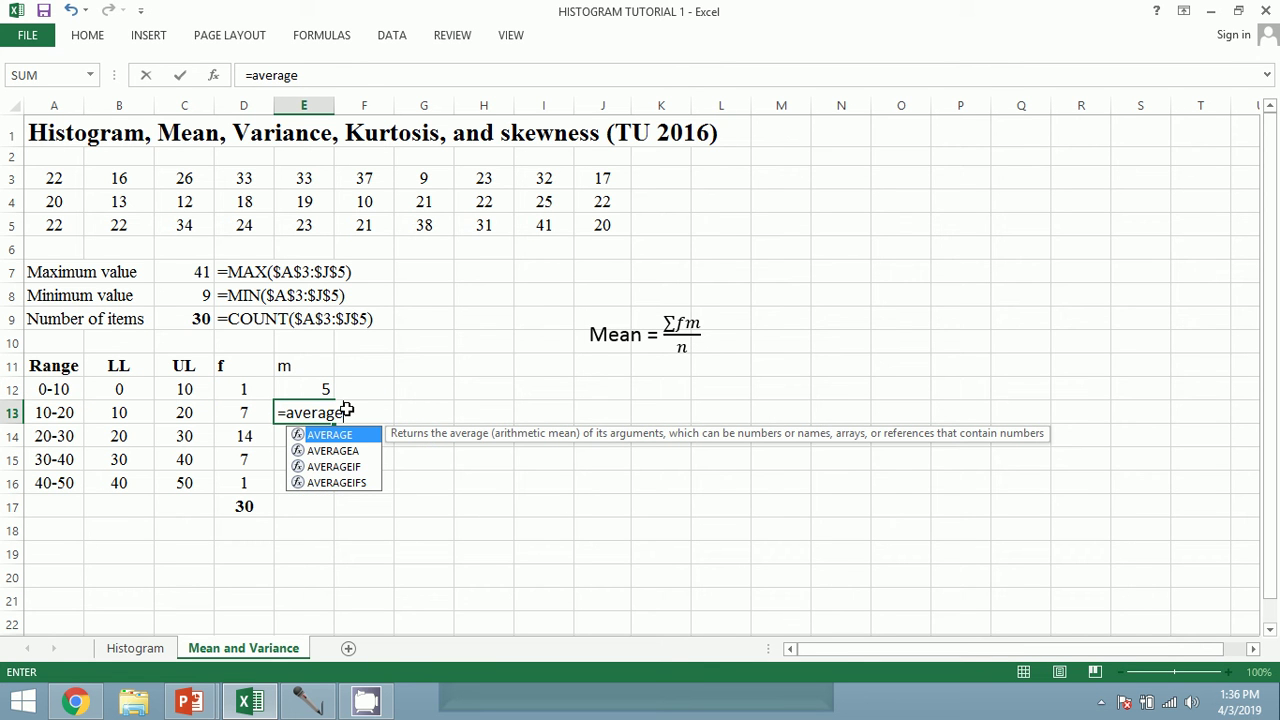
{"action": "double_click", "coordinate": [347, 439]}
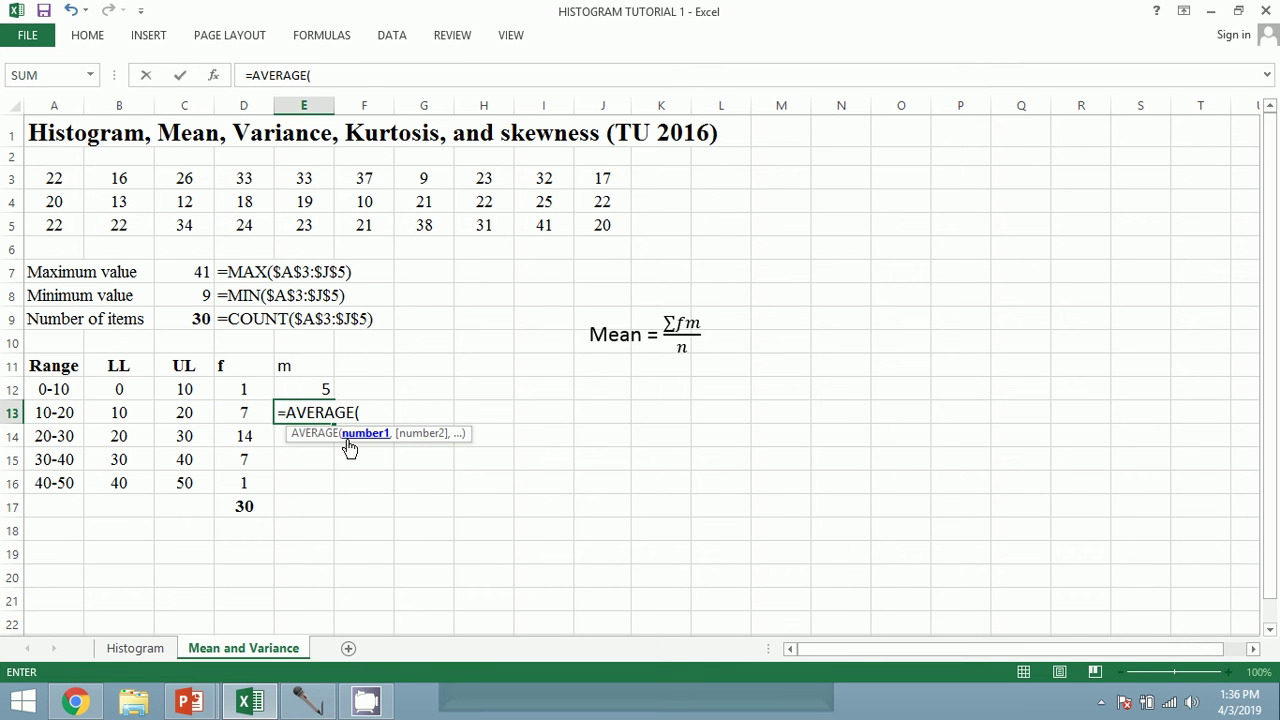
{"action": "left_click", "coordinate": [130, 410]}
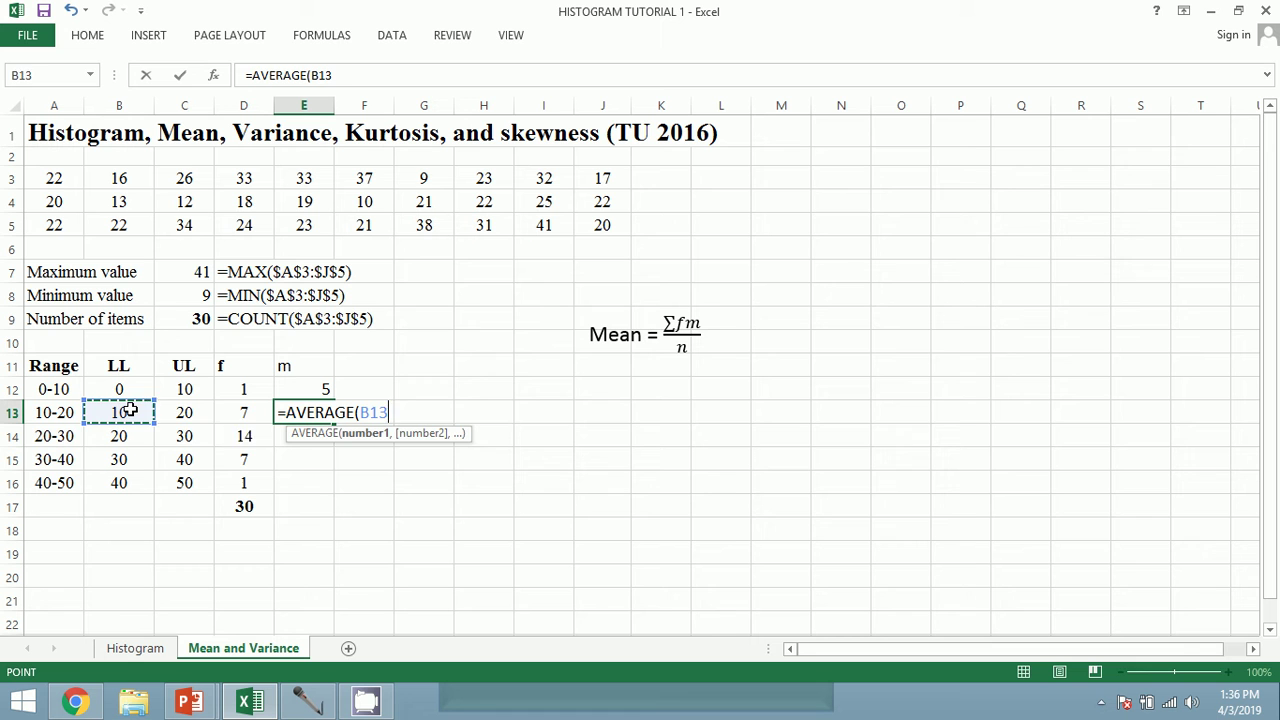
{"action": "key", "text": "shift+Right"}
{"action": "key", "text": "Return"}
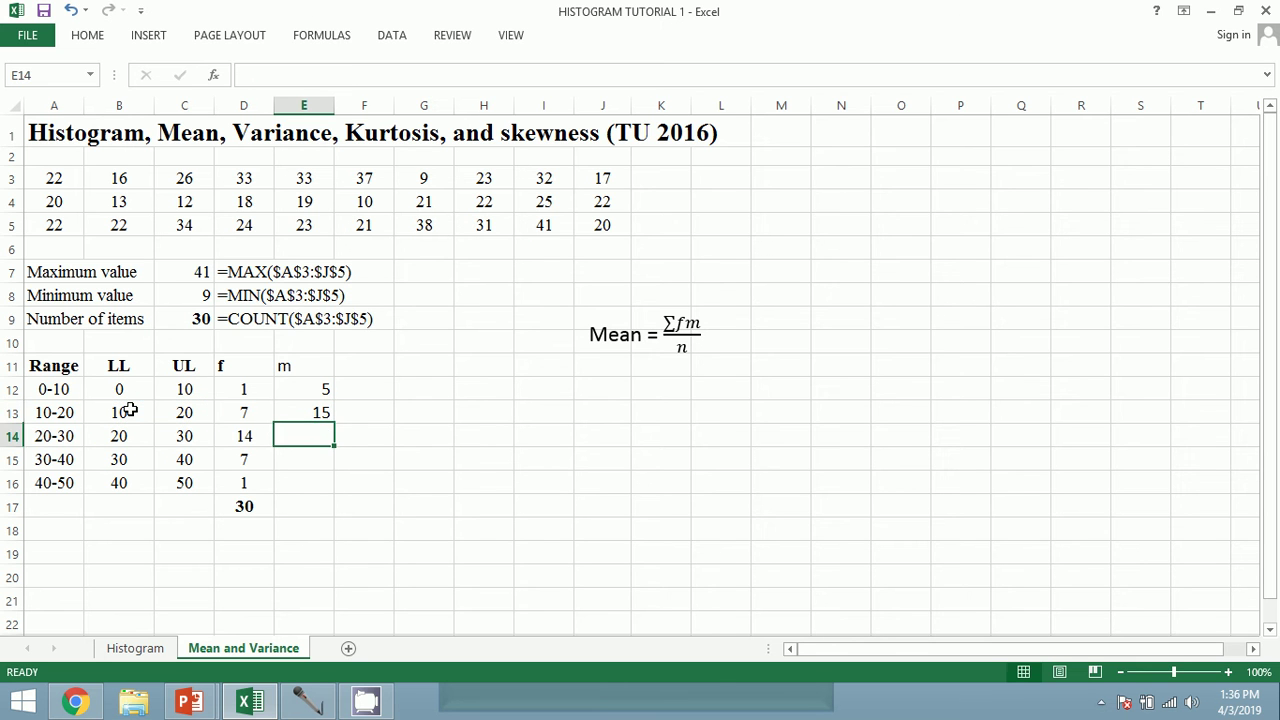
{"action": "key", "text": "Up"}
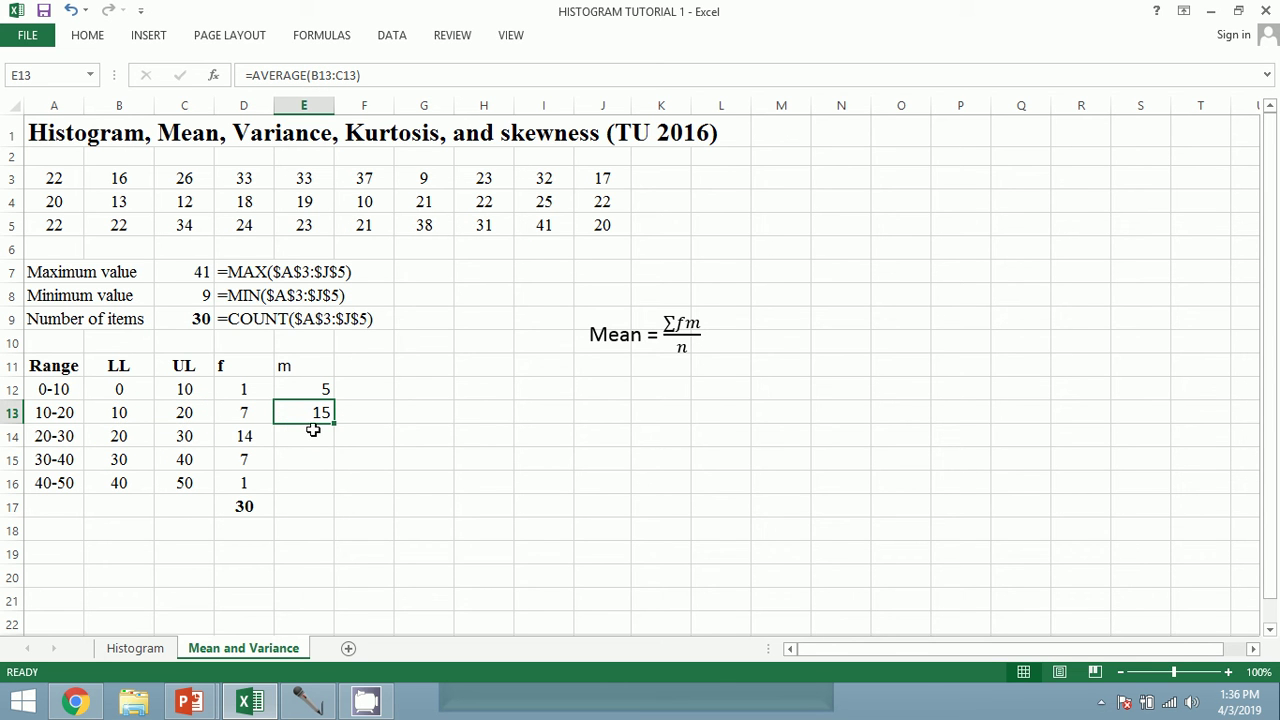
{"action": "left_click_drag", "start_coordinate": [335, 425], "coordinate": [326, 485]}
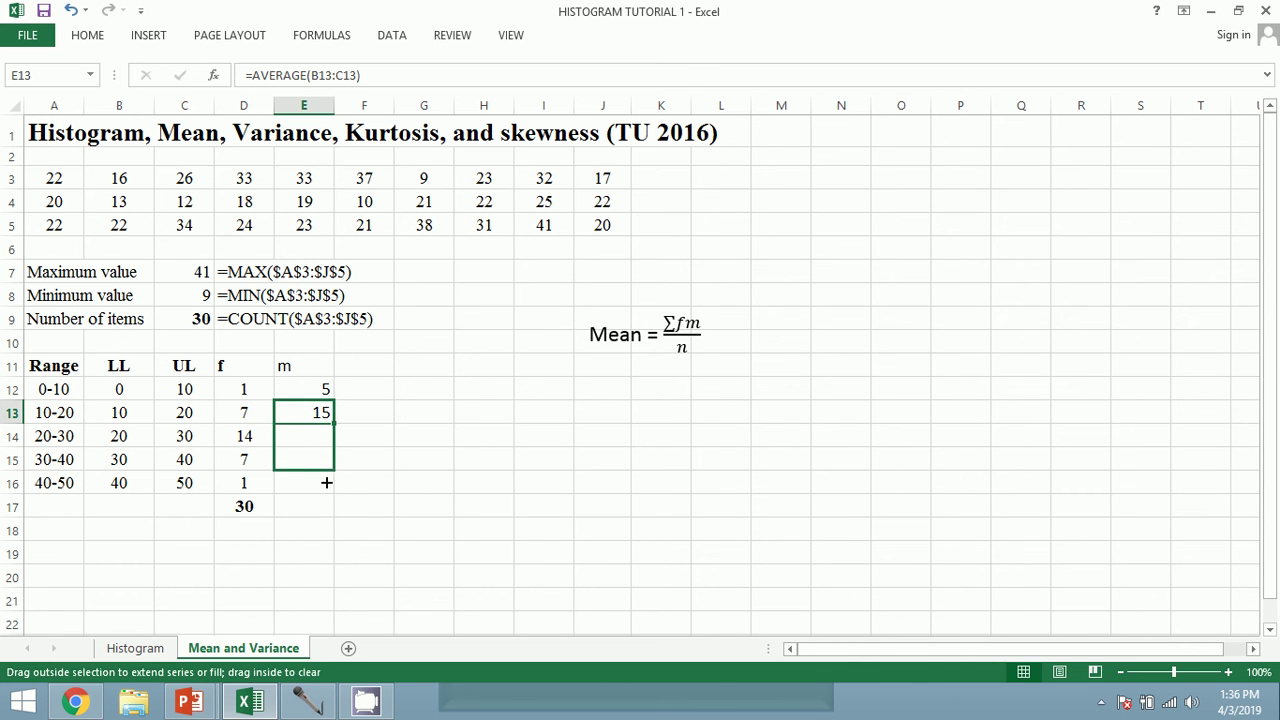
{"action": "left_click", "coordinate": [315, 505]}
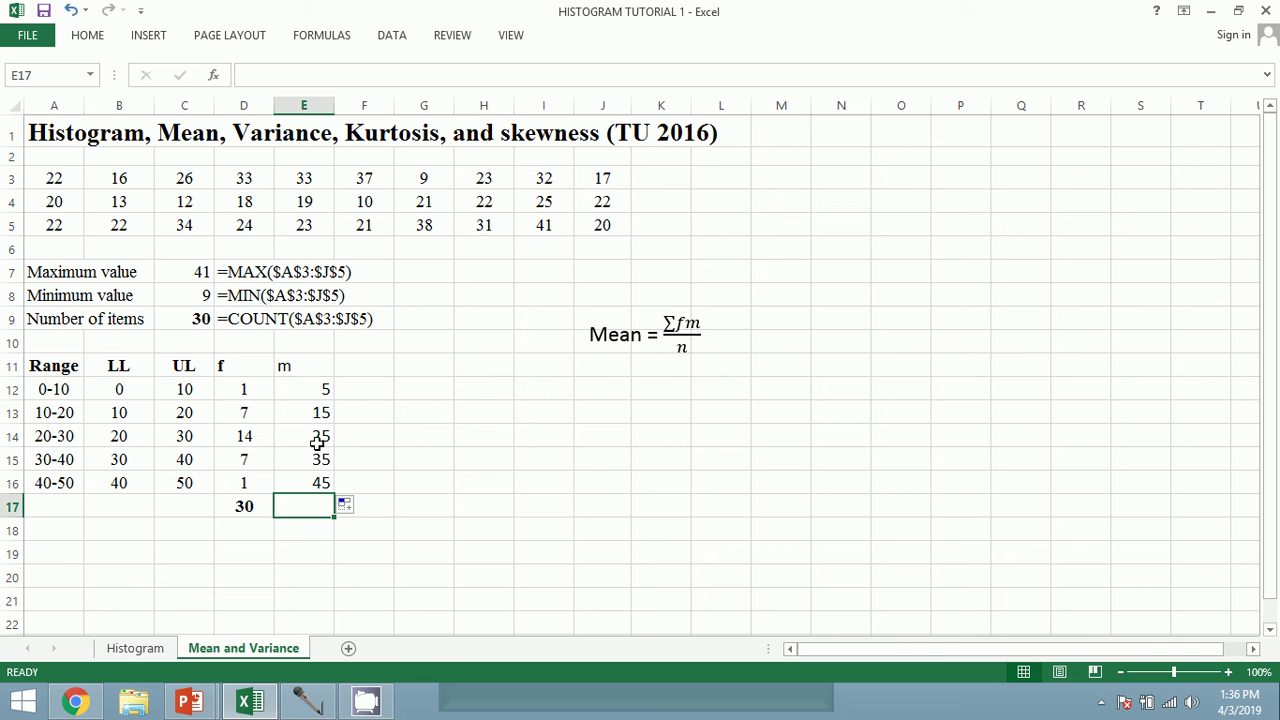
Label A19 'Mean' and enter =SUMPRODUCT(E12:E16,D12:D16) beside it, giving 750.
{"action": "left_click", "coordinate": [67, 552]}
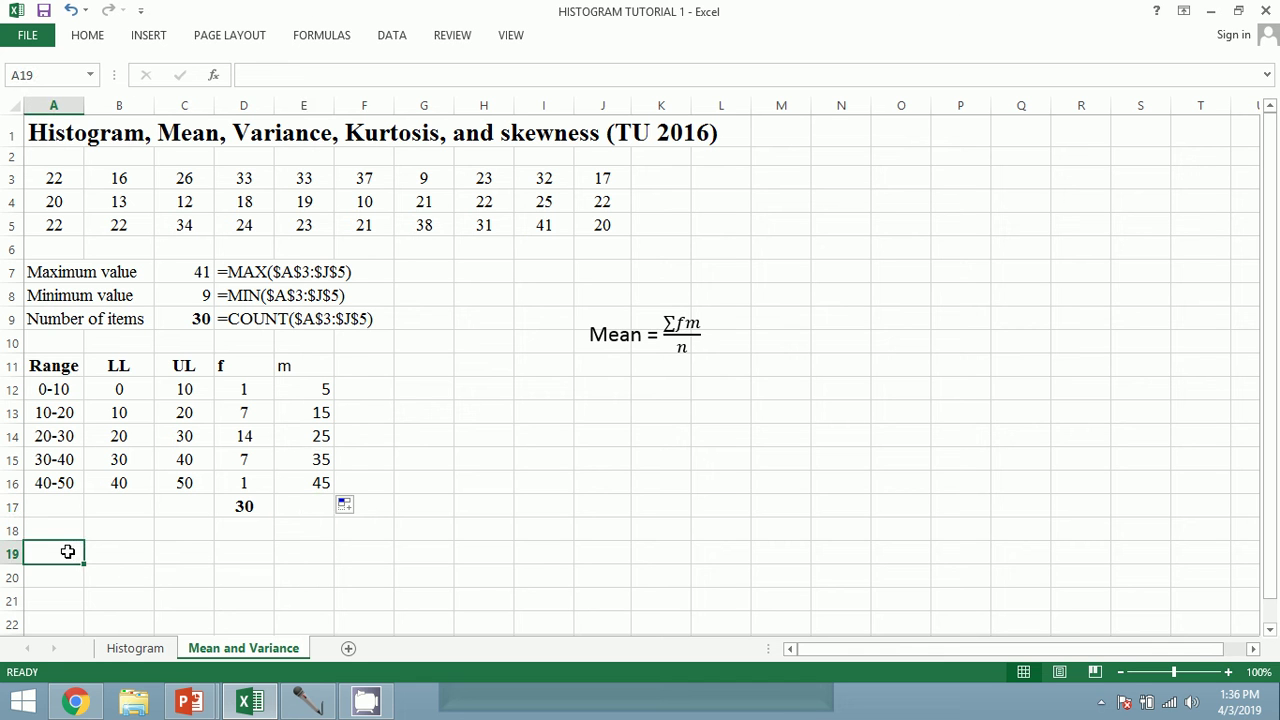
{"action": "type", "text": "Mean"}
{"action": "key", "text": "Tab"}
{"action": "type", "text": "="}
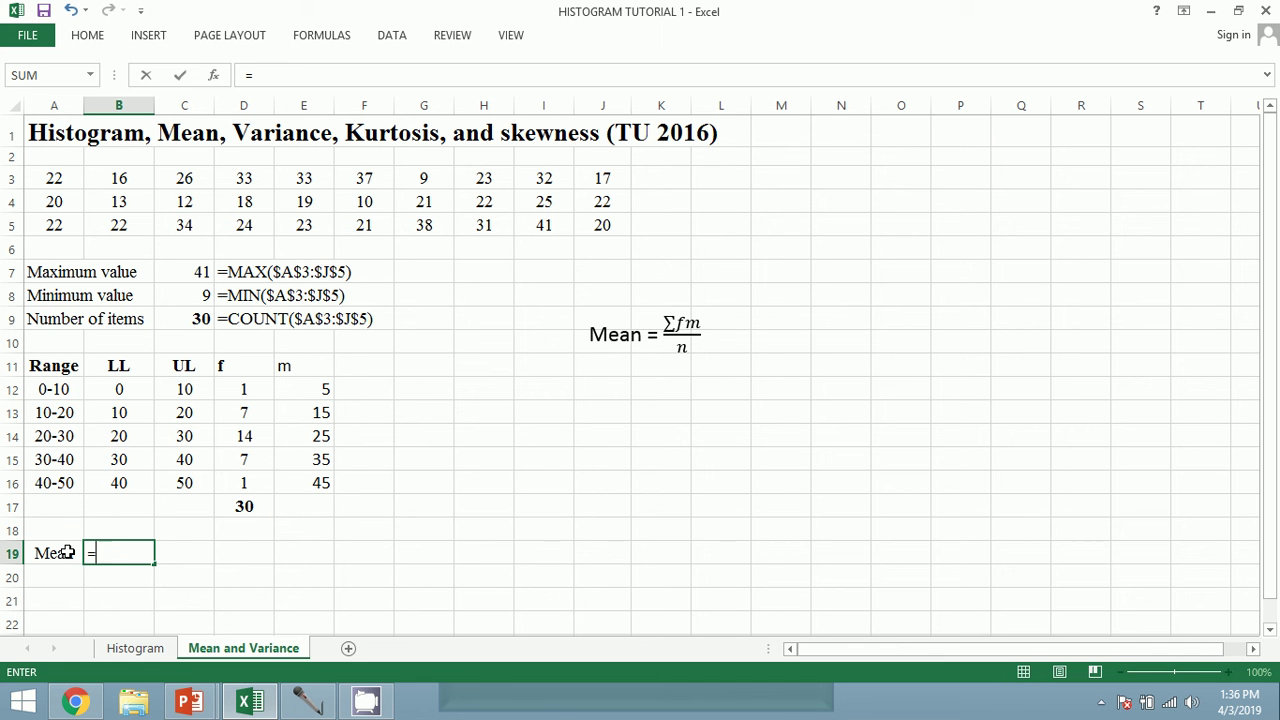
{"action": "type", "text": "sumpro"}
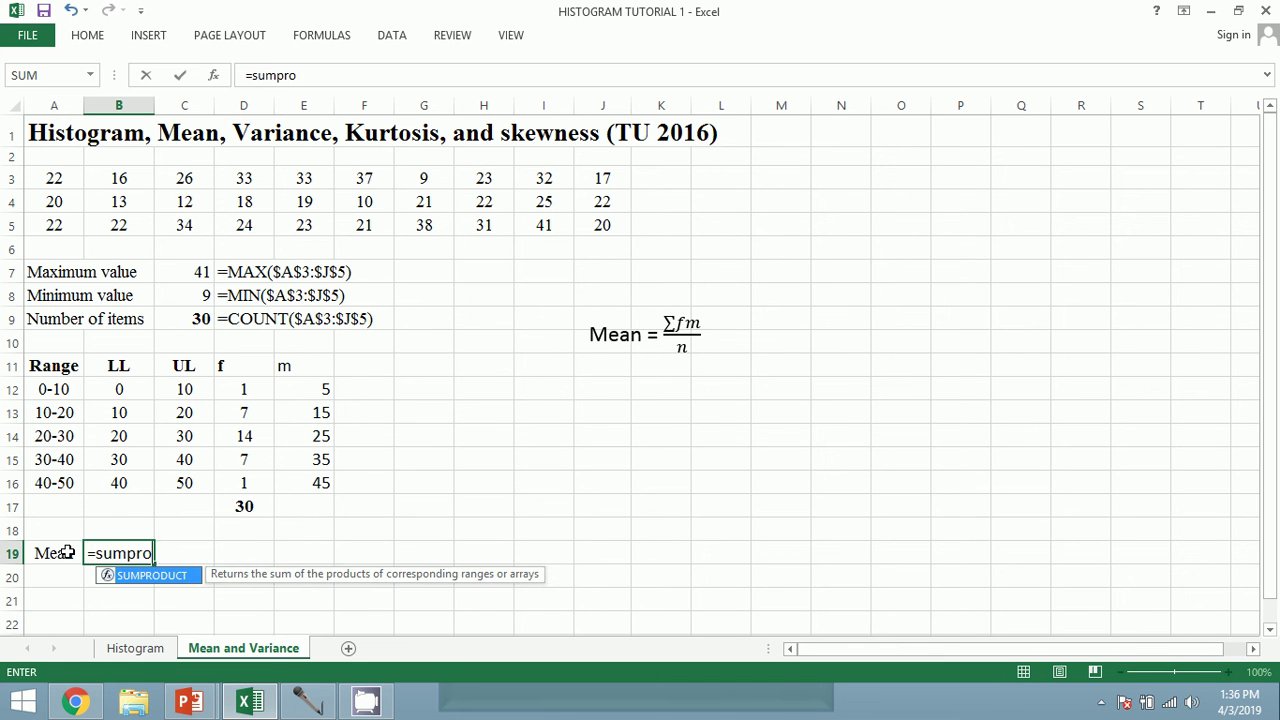
{"action": "type", "text": "duct"}
{"action": "double_click", "coordinate": [140, 575]}
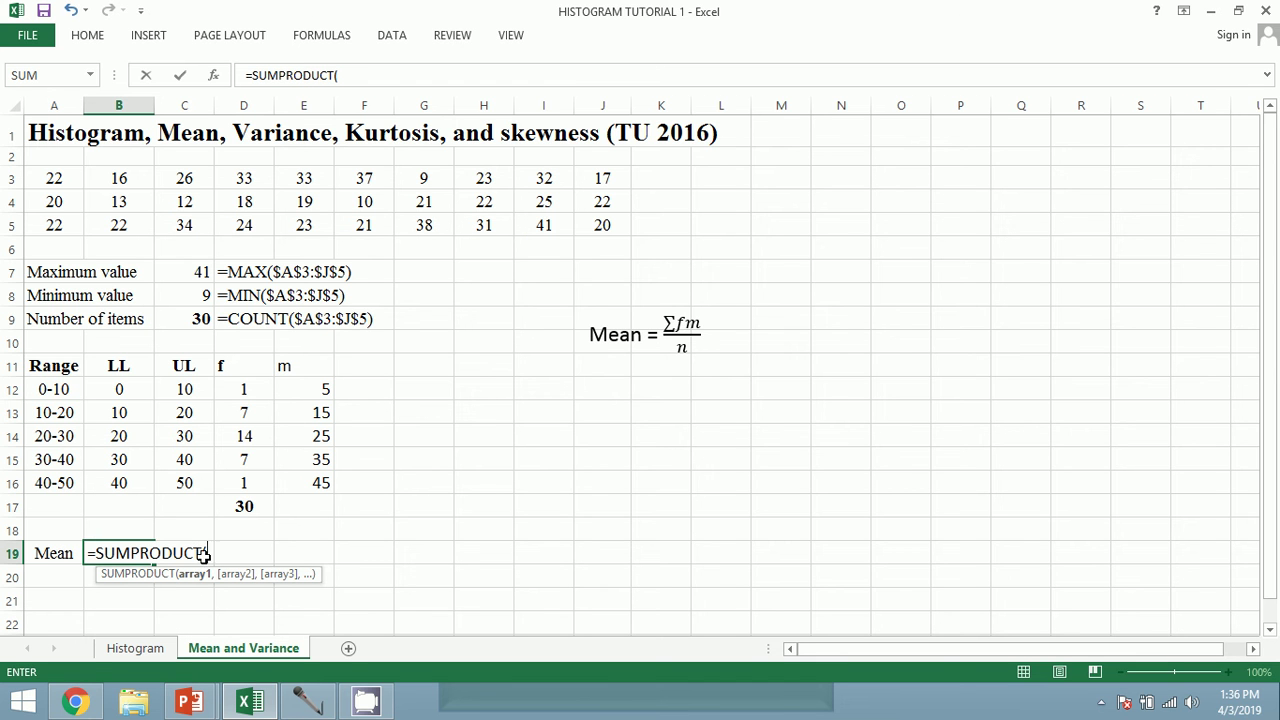
{"action": "left_click_drag", "start_coordinate": [296, 392], "coordinate": [297, 480]}
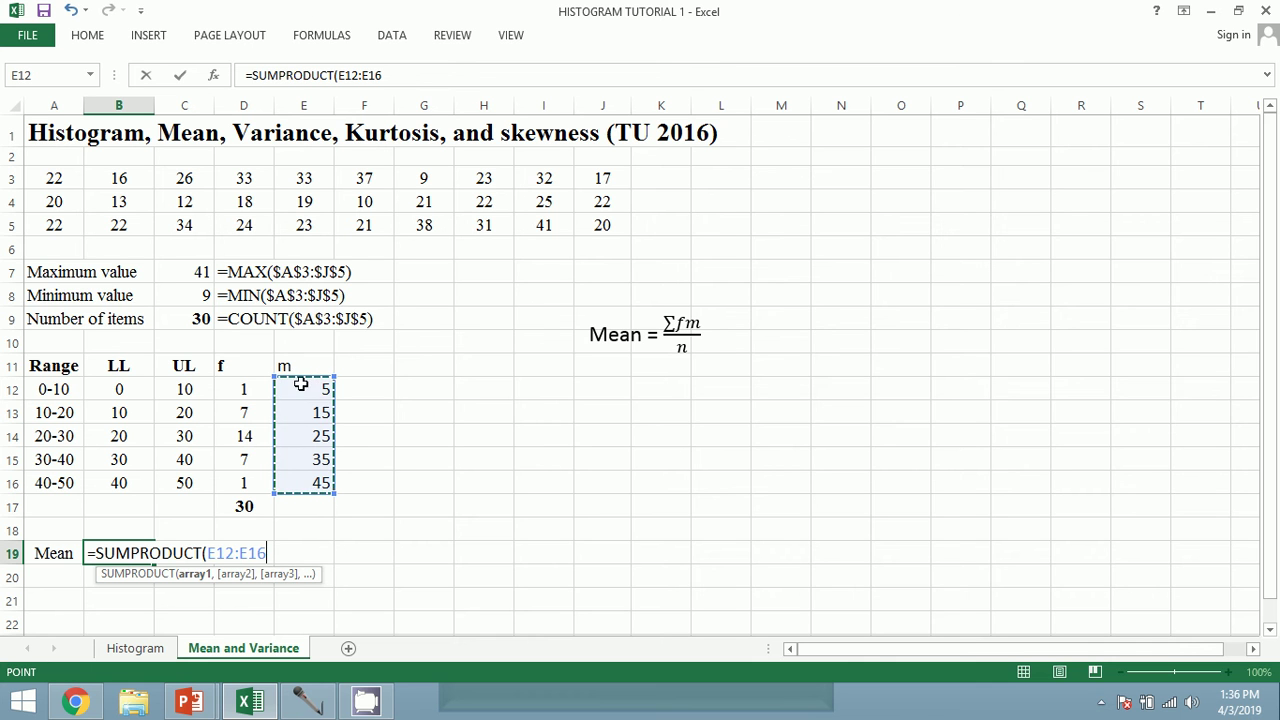
{"action": "type", "text": ","}
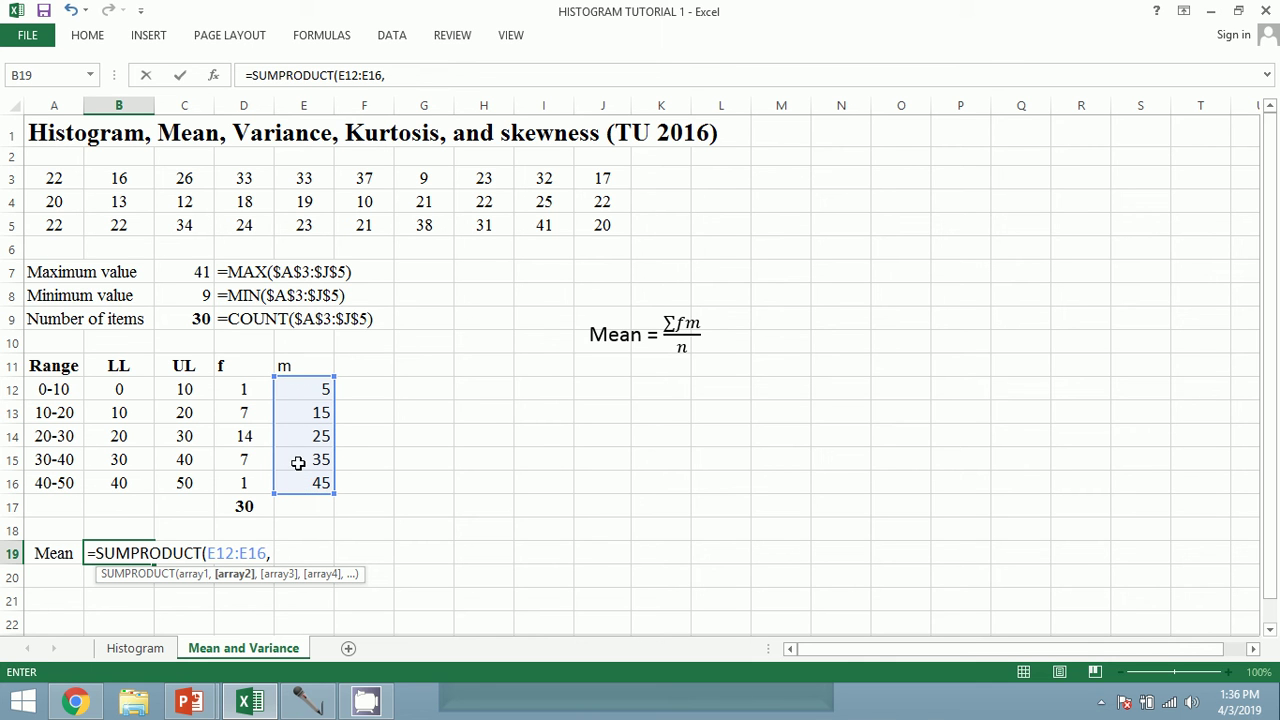
{"action": "left_click_drag", "start_coordinate": [243, 389], "coordinate": [240, 483]}
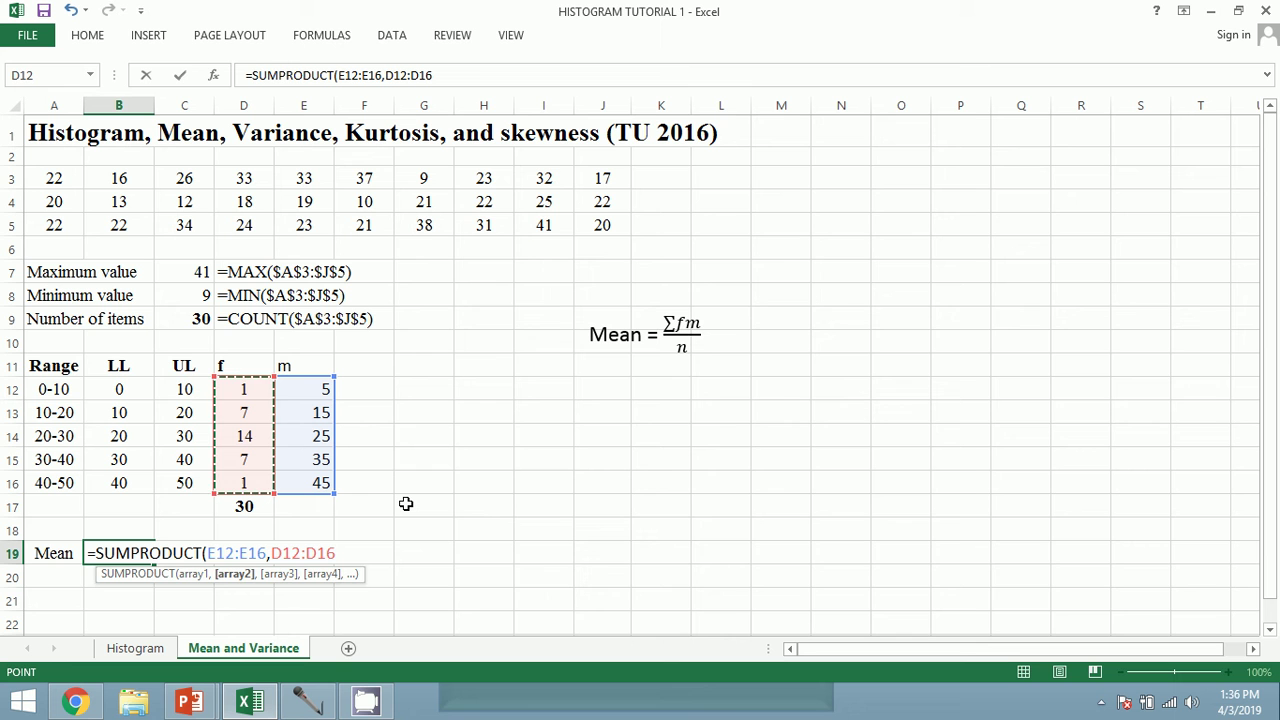
{"action": "type", "text": ")"}
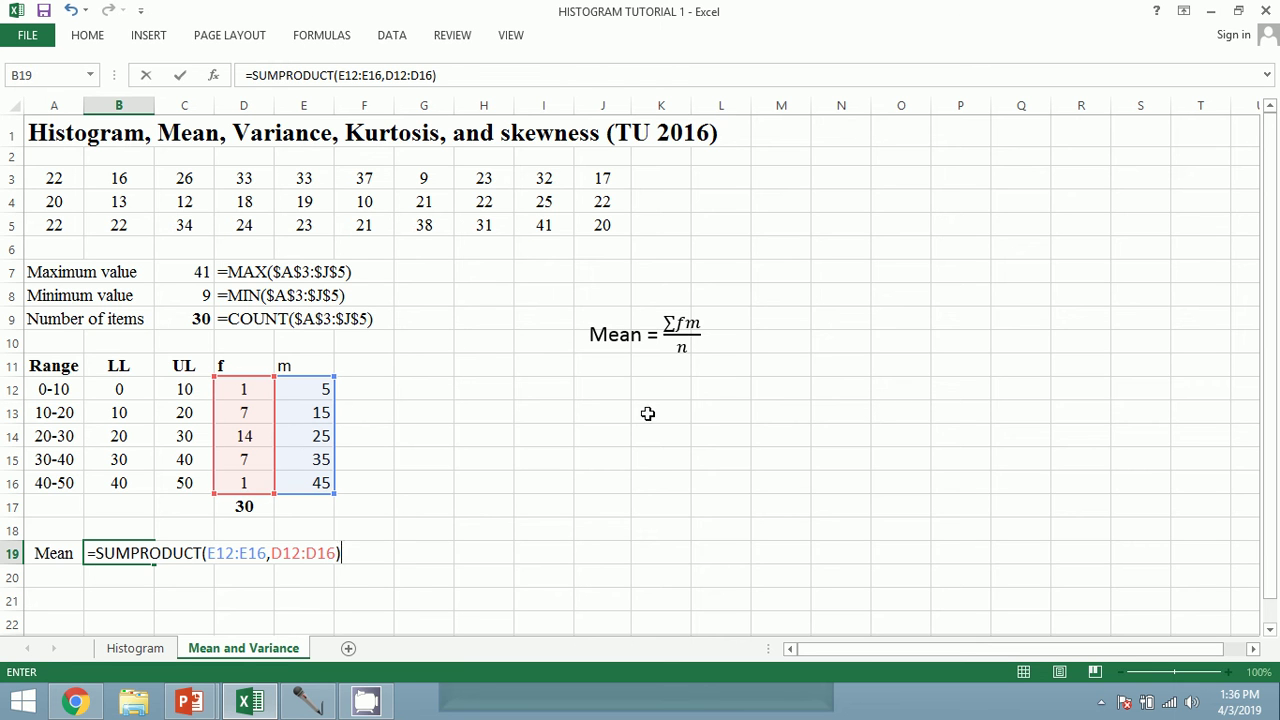
{"action": "left_click", "coordinate": [678, 322]}
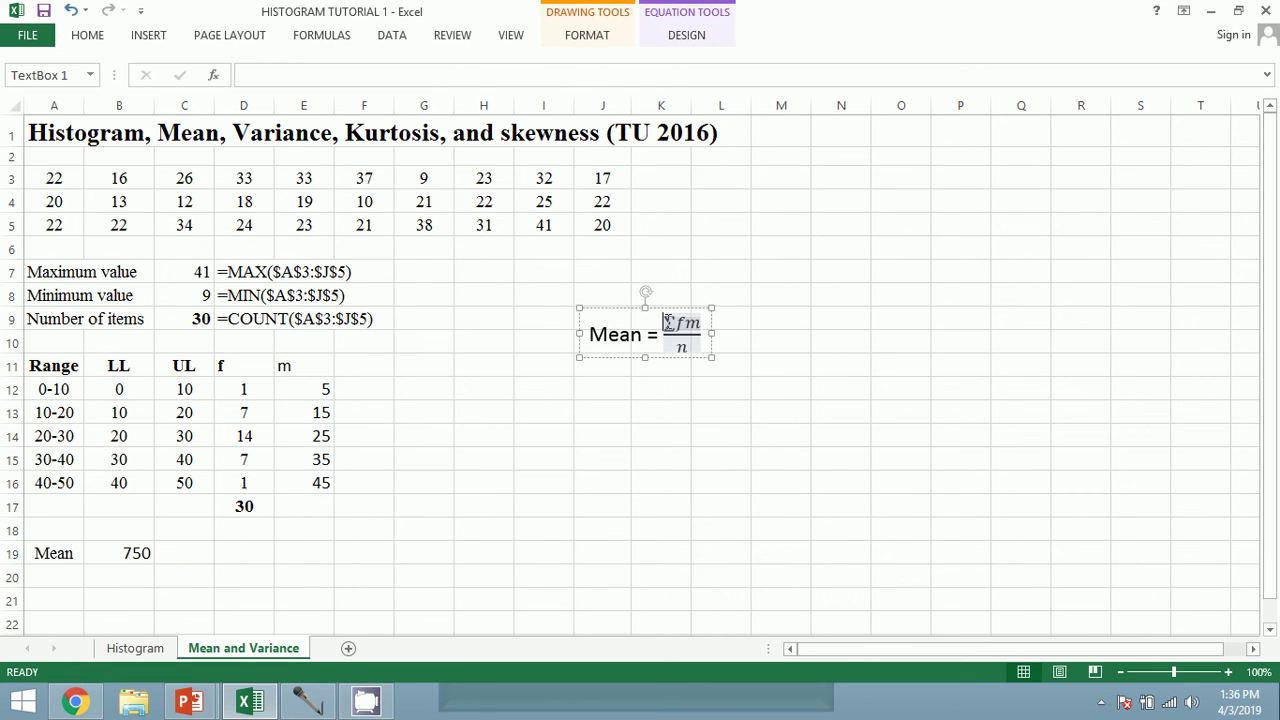
Divide the Mean formula by total frequency D17 so it returns 25.
{"action": "left_click", "coordinate": [122, 552]}
{"action": "double_click", "coordinate": [122, 552]}
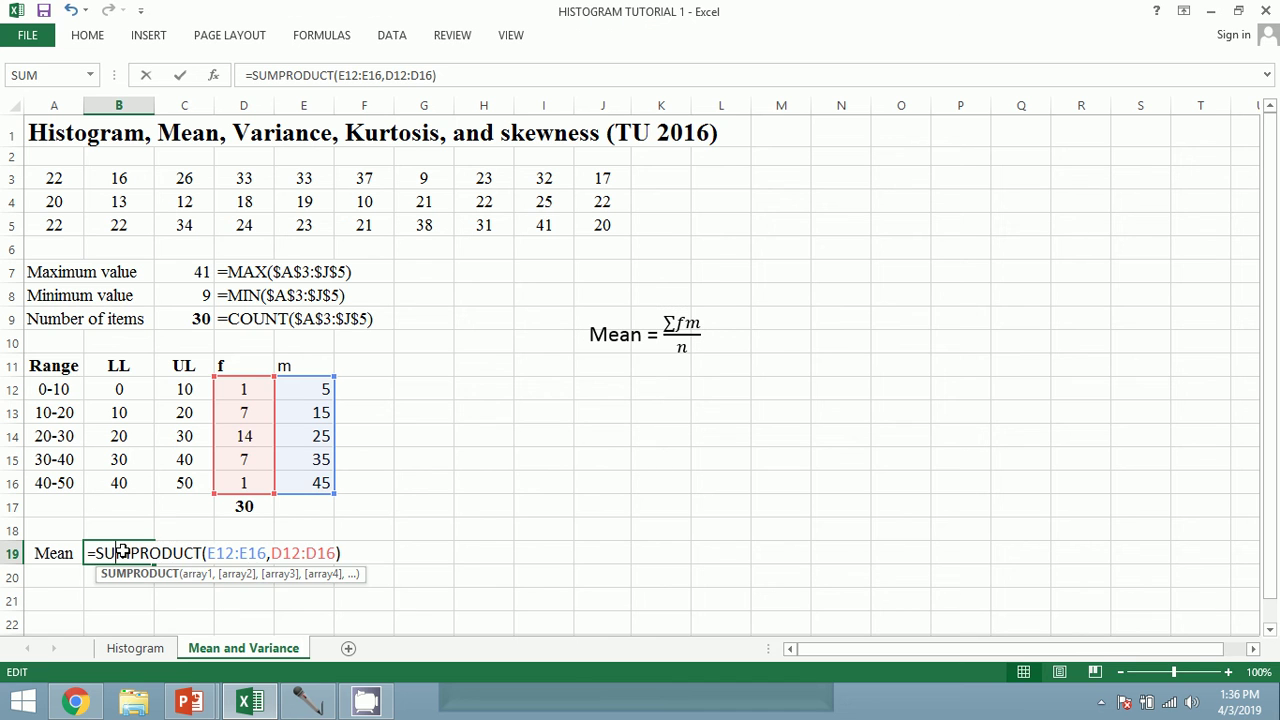
{"action": "left_click", "coordinate": [343, 553]}
{"action": "type", "text": "/"}
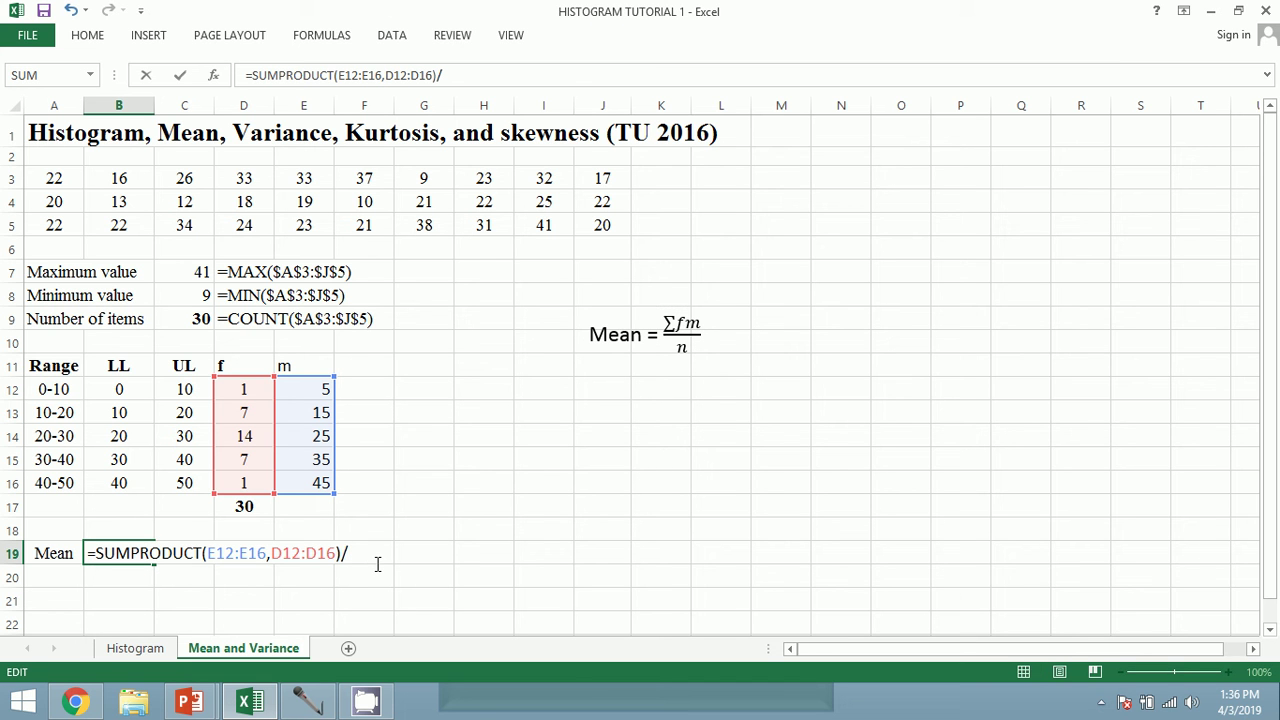
{"action": "left_click", "coordinate": [250, 505]}
{"action": "key", "text": "Return"}
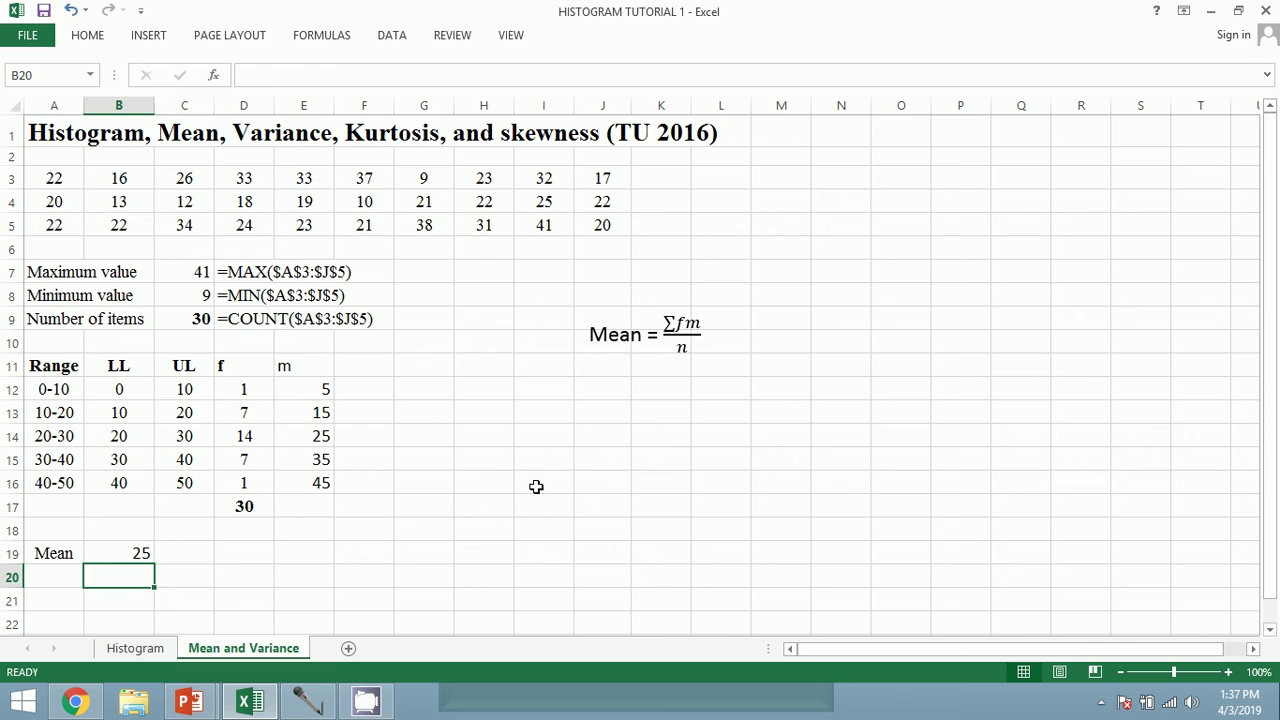
{"action": "key", "text": "Up"}
{"action": "key", "text": "Down"}
{"action": "key", "text": "Left"}
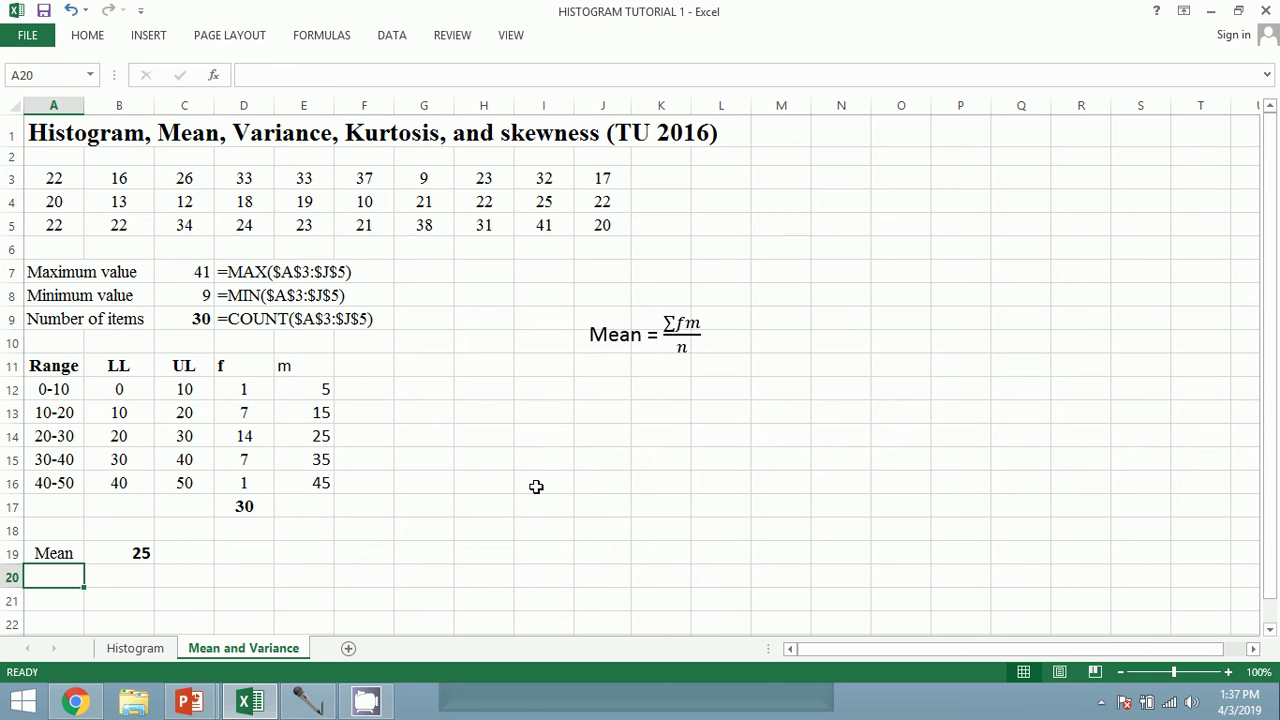
Label A20 'Variance' and copy the Mean equation box just below the original.
{"action": "type", "text": "Var"}
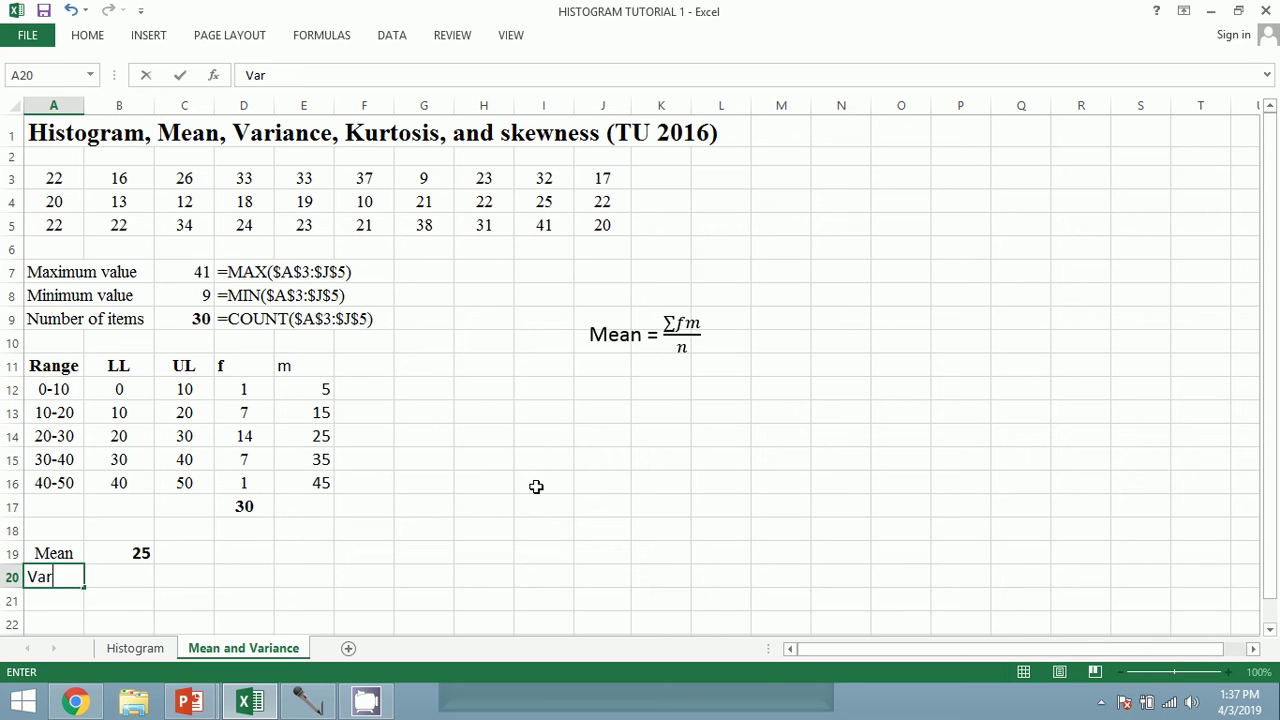
{"action": "type", "text": "iance"}
{"action": "key", "text": "Tab"}
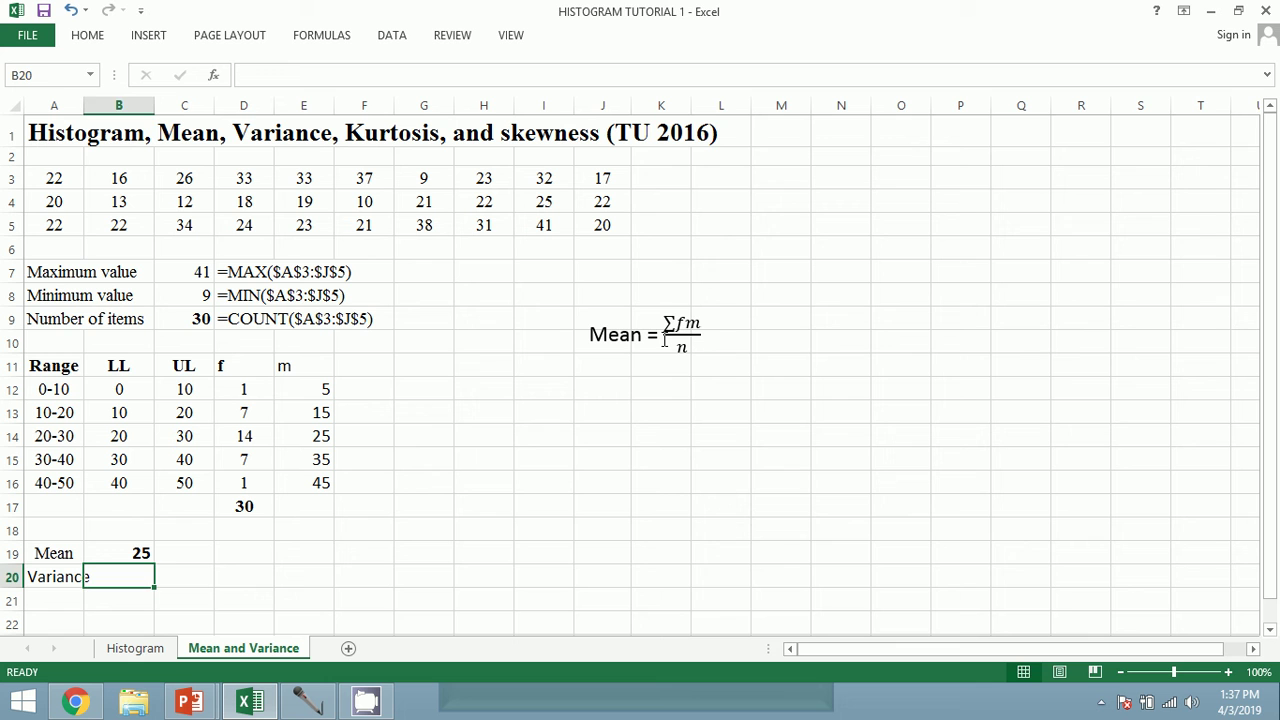
{"action": "left_click", "coordinate": [631, 334]}
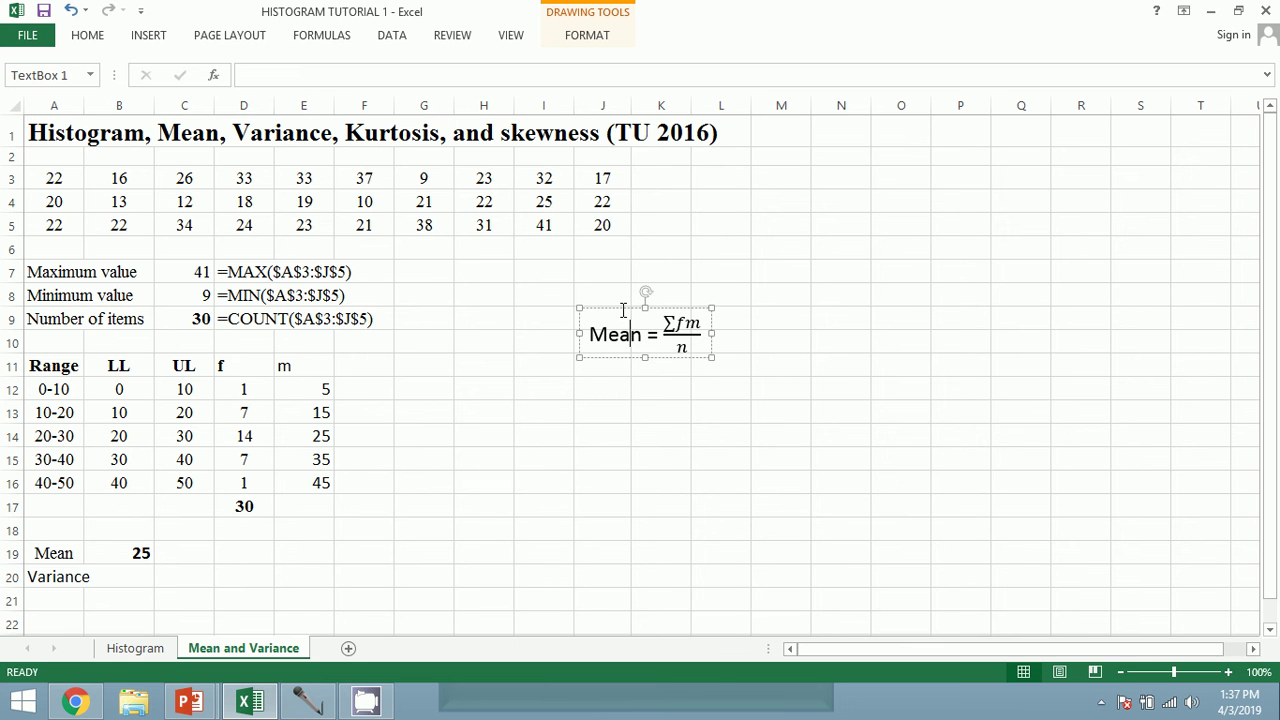
{"action": "left_click_drag", "start_coordinate": [622, 311], "coordinate": [631, 421]}
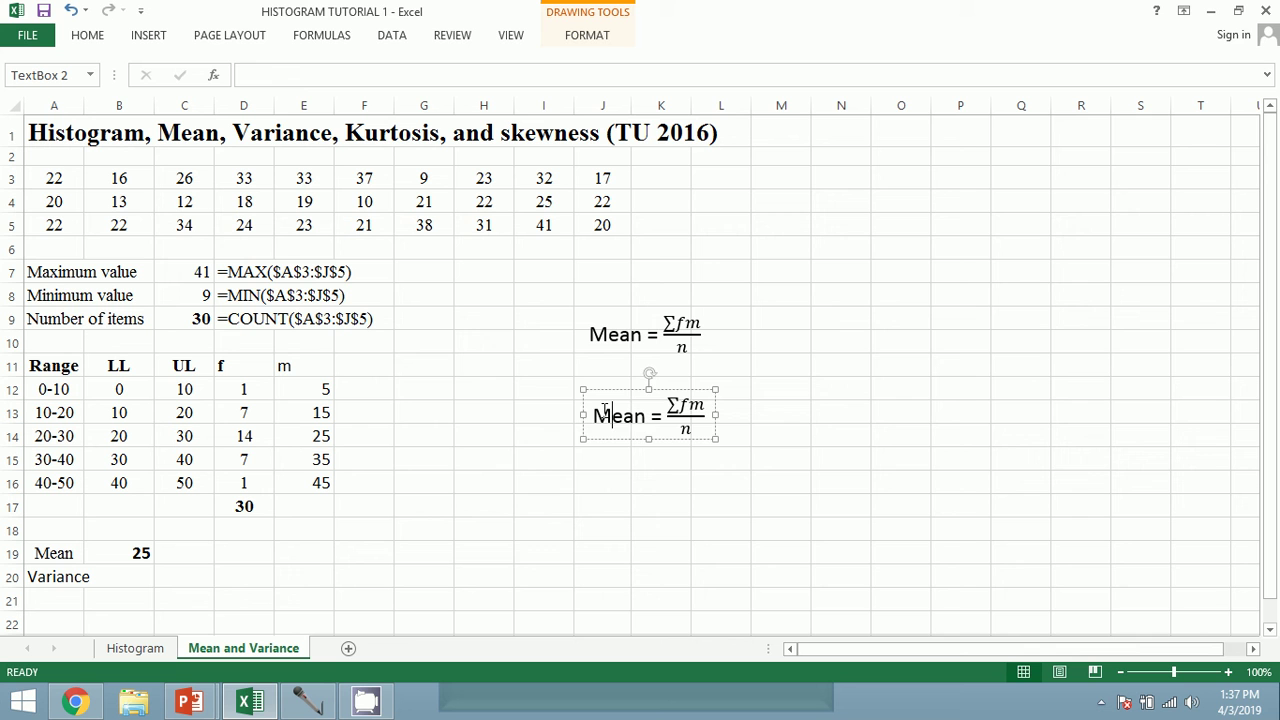
Edit the copied equation to read Variance = Σfm²/n − (.
{"action": "double_click", "coordinate": [604, 410]}
{"action": "type", "text": "Va"}
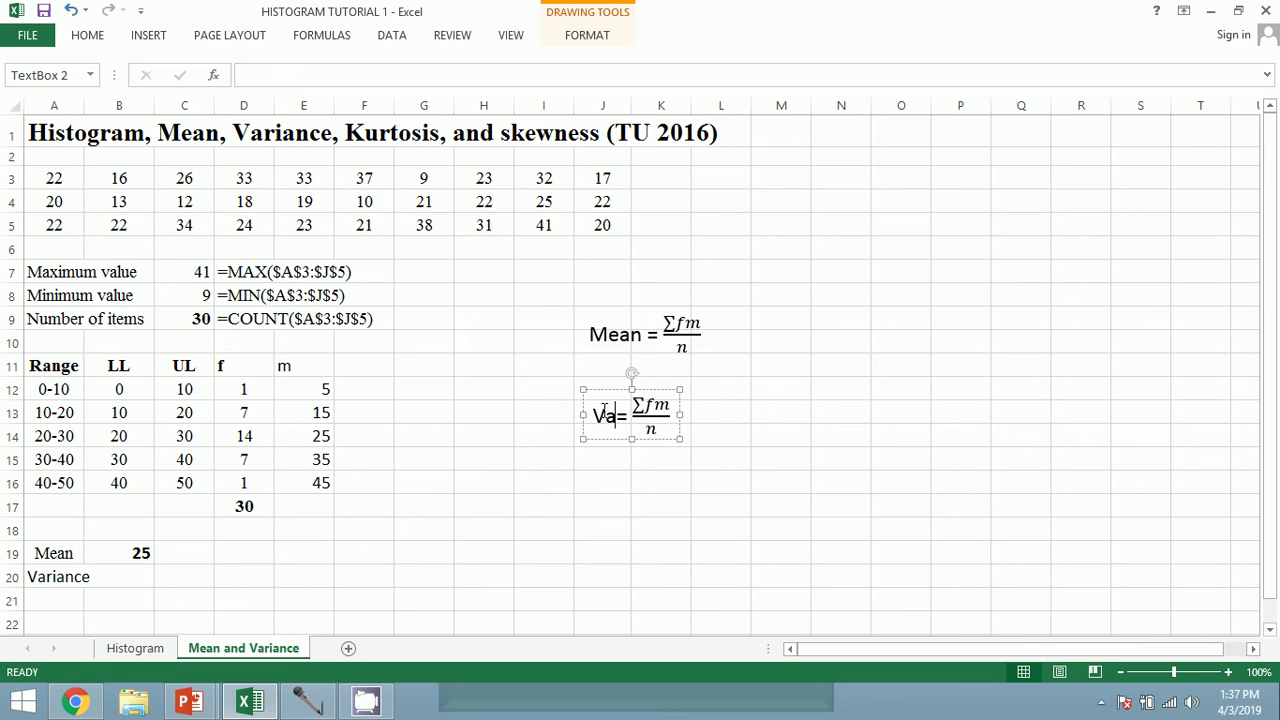
{"action": "type", "text": "riance"}
{"action": "key", "text": "Right"}
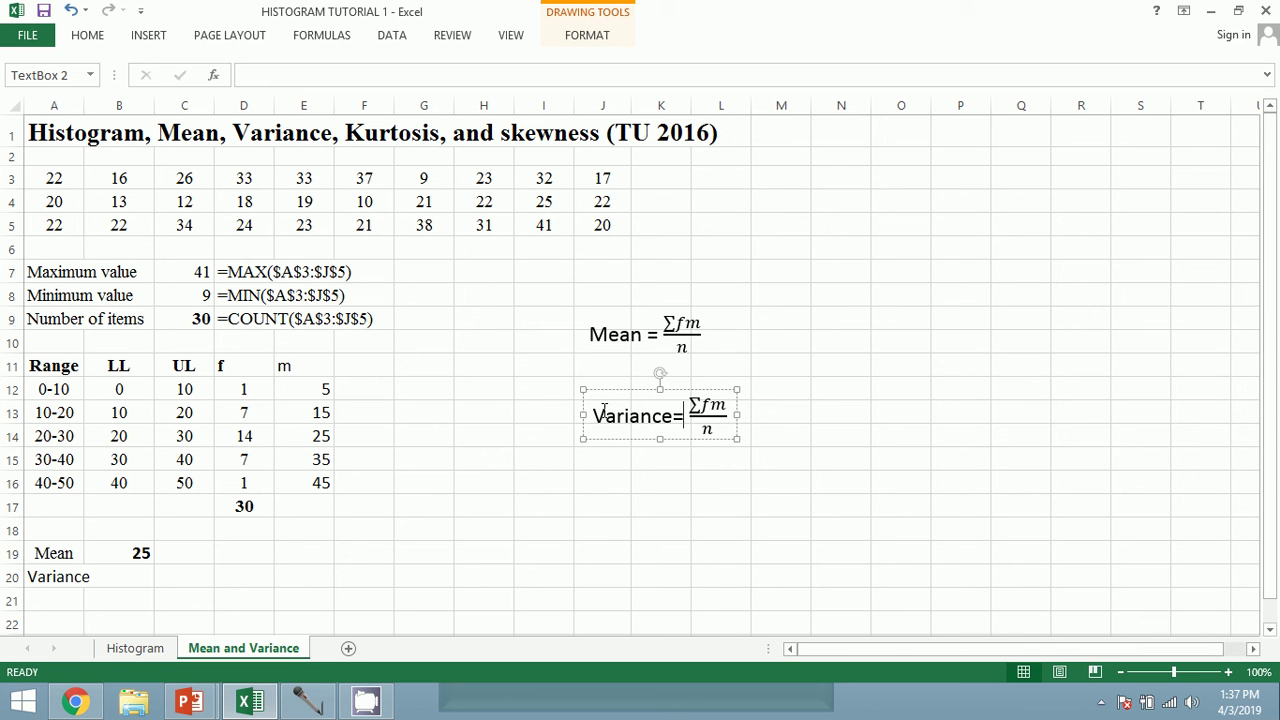
{"action": "key", "text": "Right"}
{"action": "key", "text": "Right"}
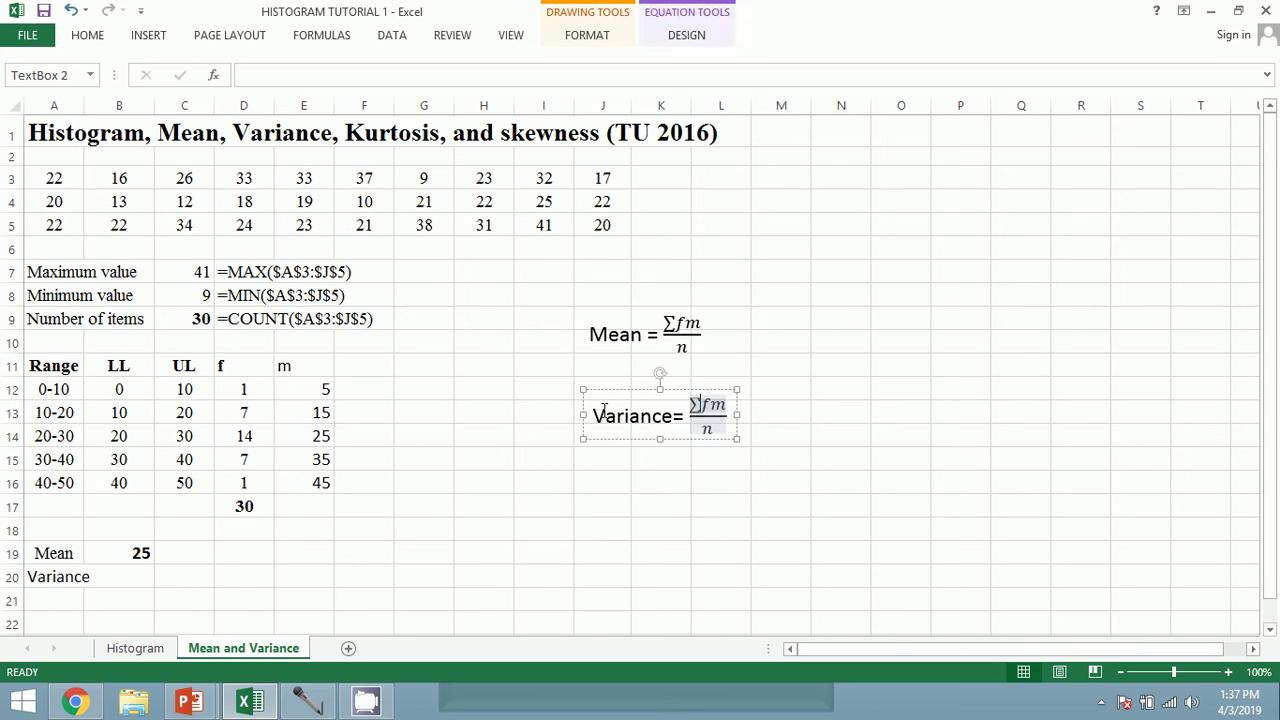
{"action": "key", "text": "Right"}
{"action": "key", "text": "Right"}
{"action": "type", "text": "^"}
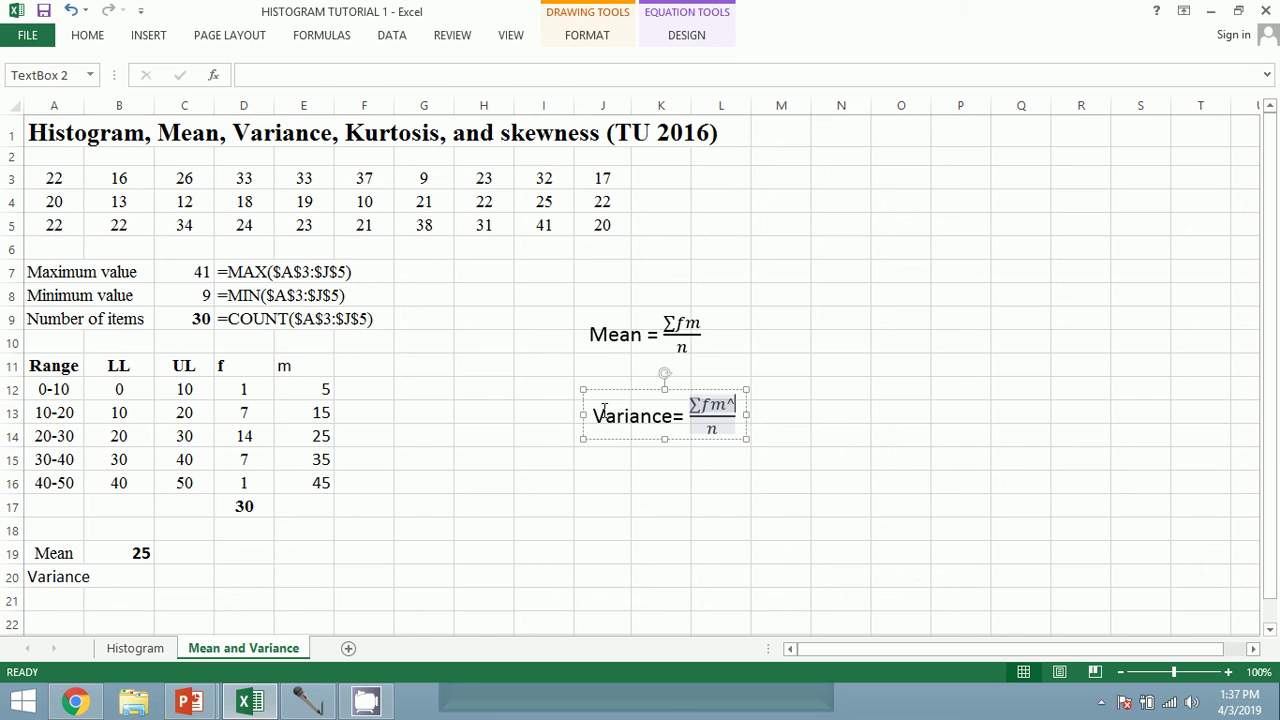
{"action": "type", "text": "2"}
{"action": "key", "text": "space"}
{"action": "key", "text": "Down"}
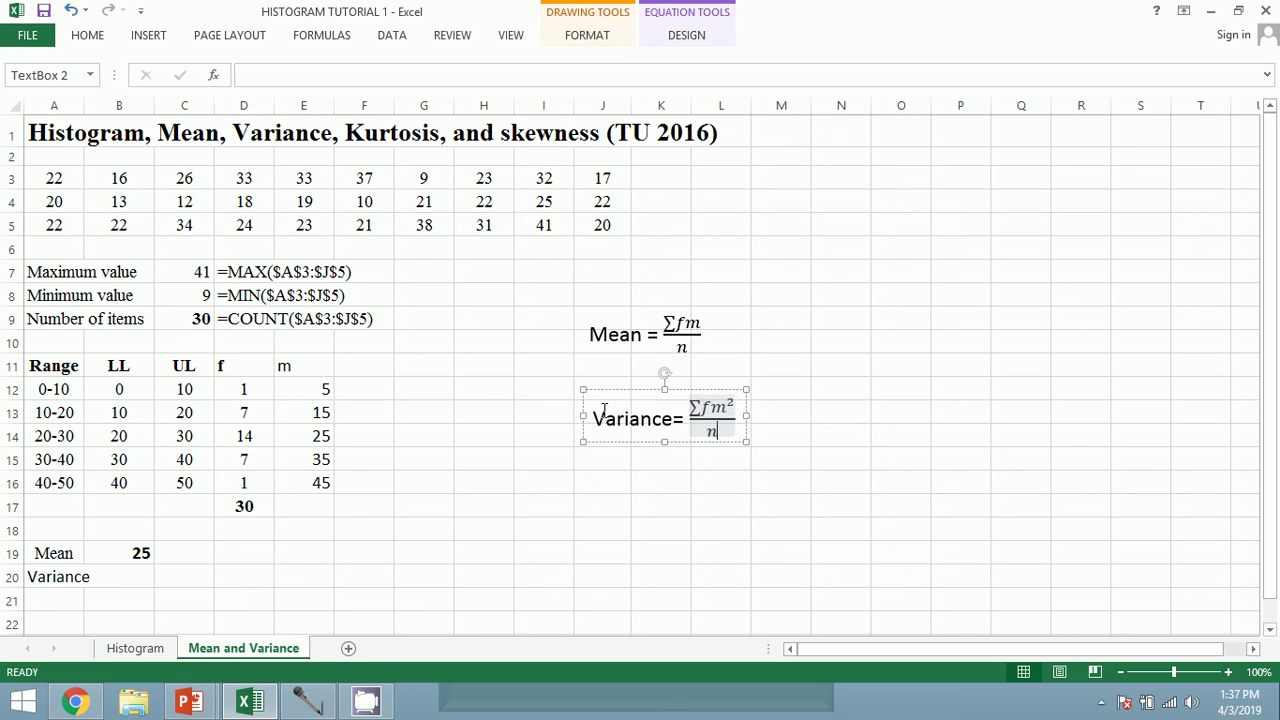
{"action": "type", "text": "-"}
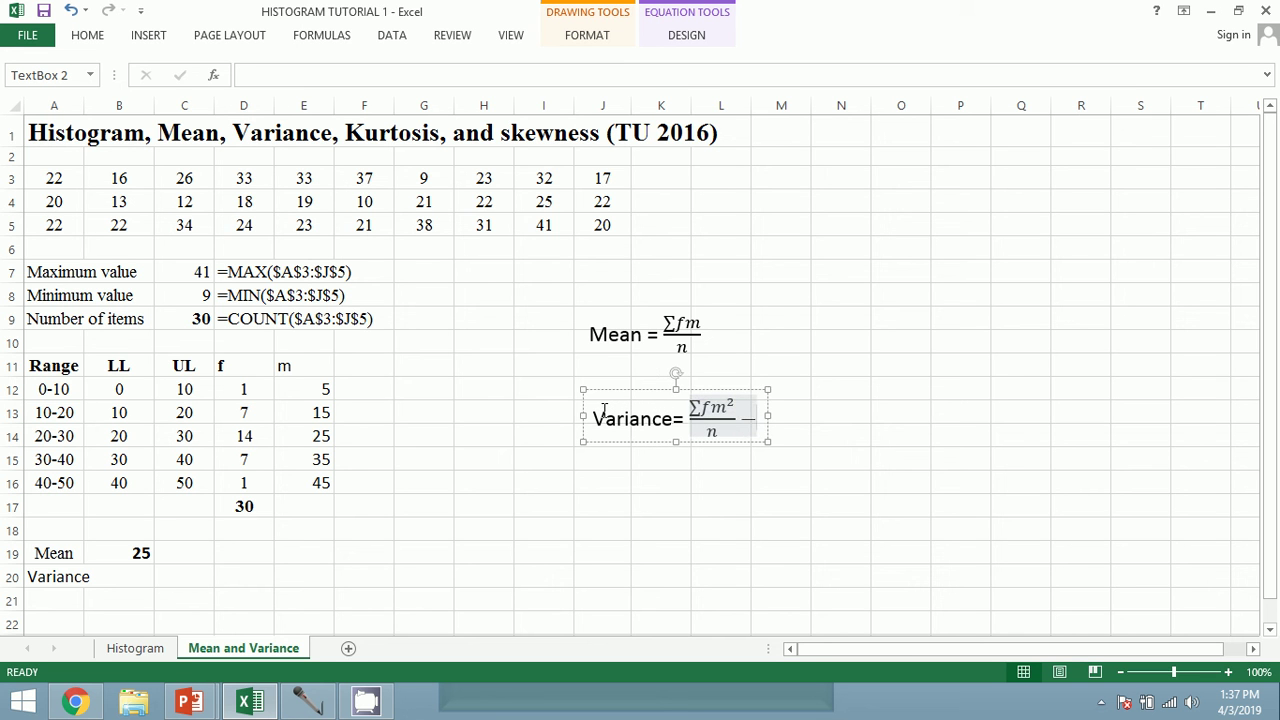
{"action": "type", "text": "("}
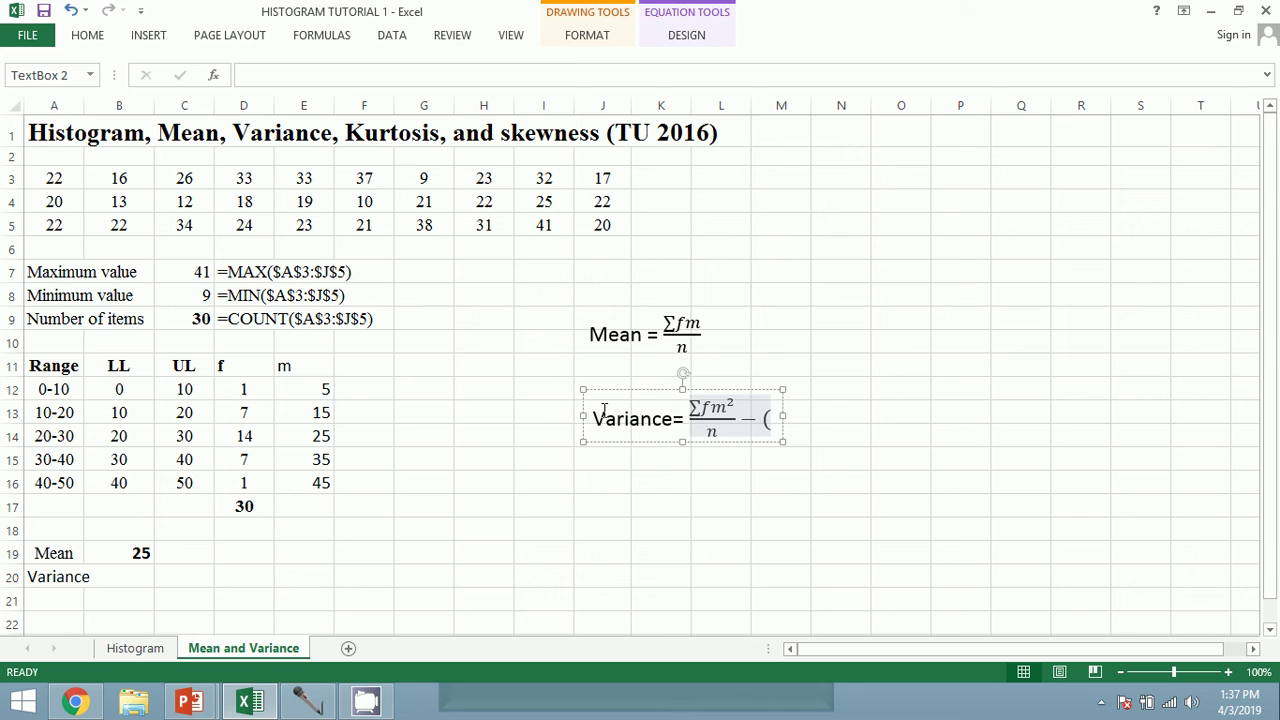
{"action": "type", "text": "x"}
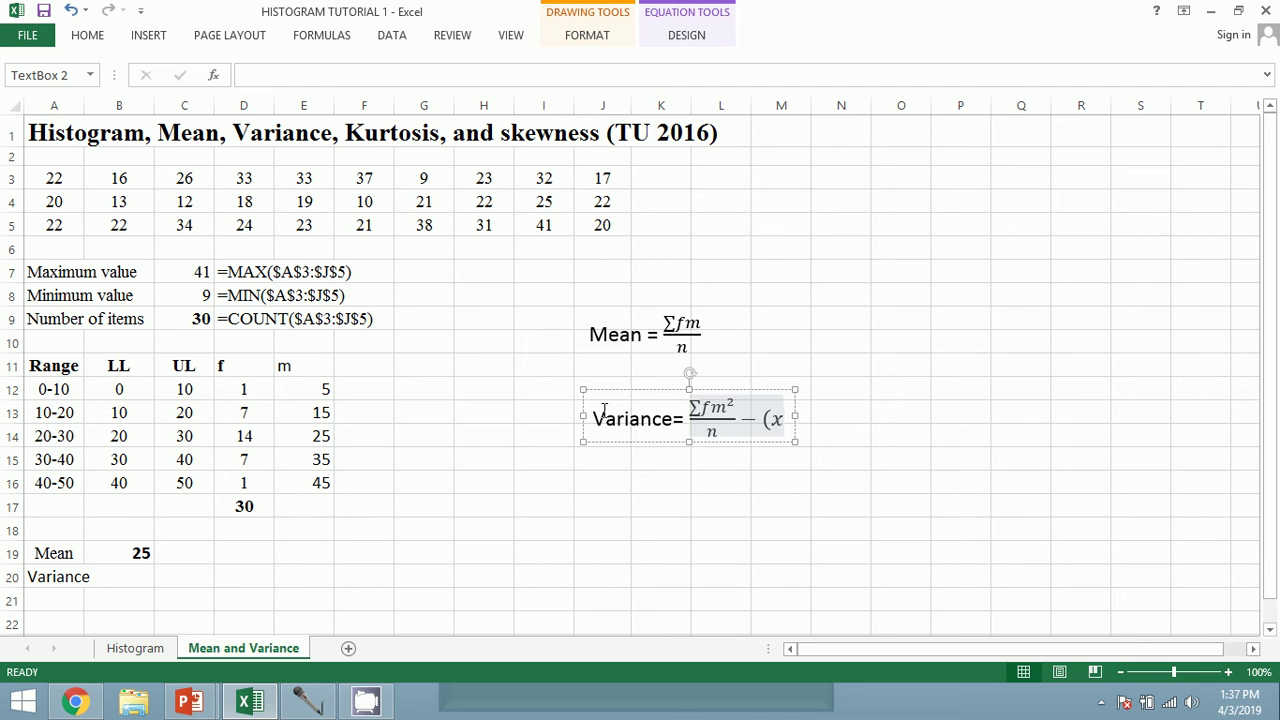
{"action": "key", "text": "BackSpace"}
{"action": "type", "text": "X"}
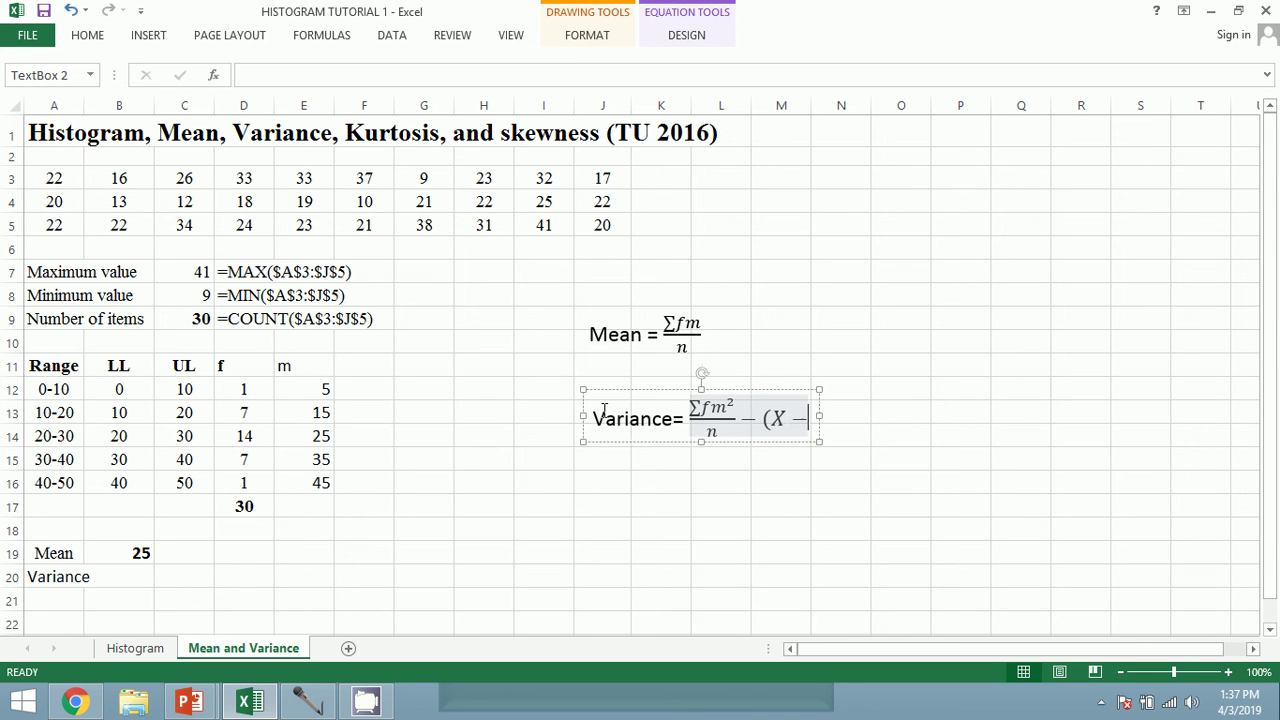
{"action": "key", "text": "BackSpace"}
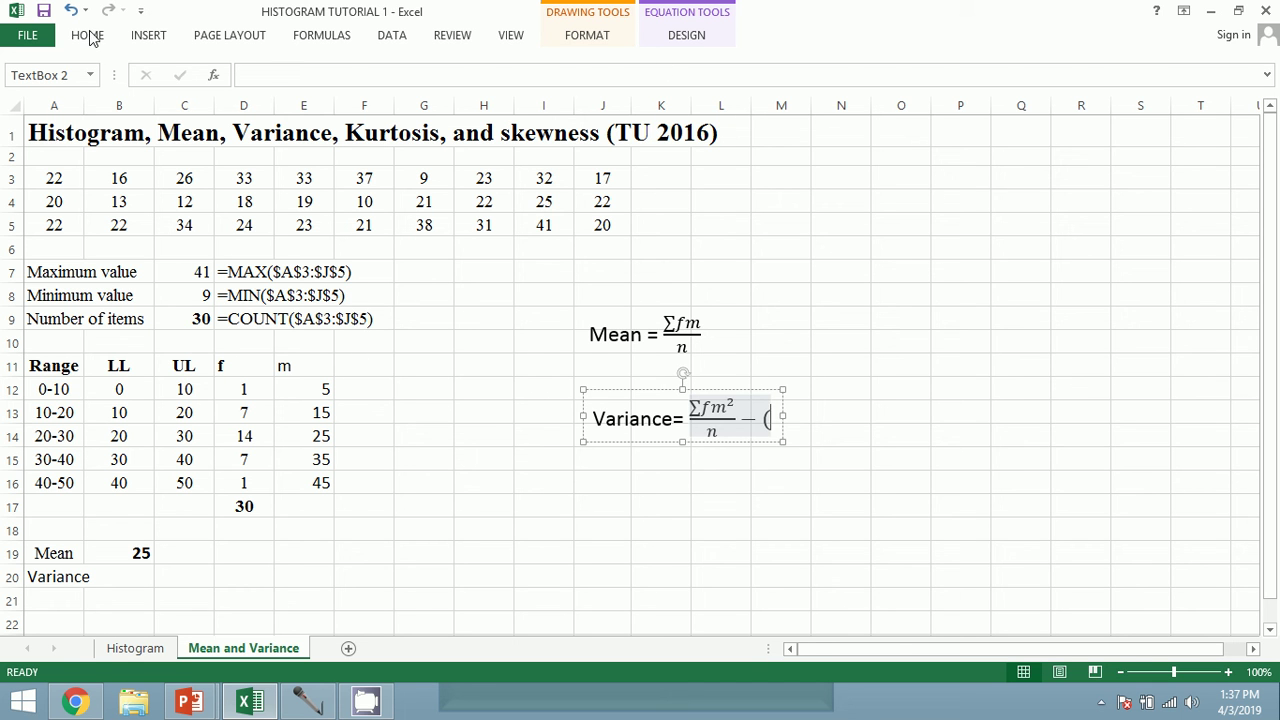
Return to the variance equation and remove the stray mistyped sum text.
{"action": "left_click", "coordinate": [155, 40]}
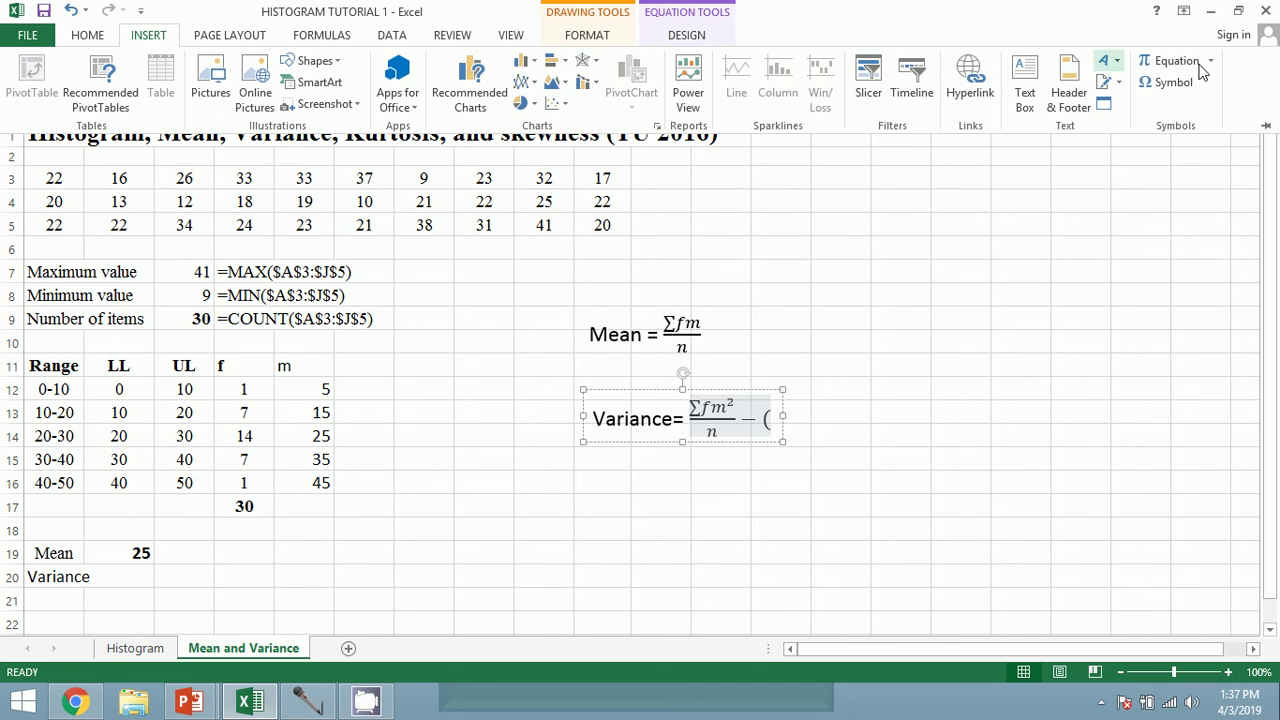
{"action": "left_click", "coordinate": [1180, 61]}
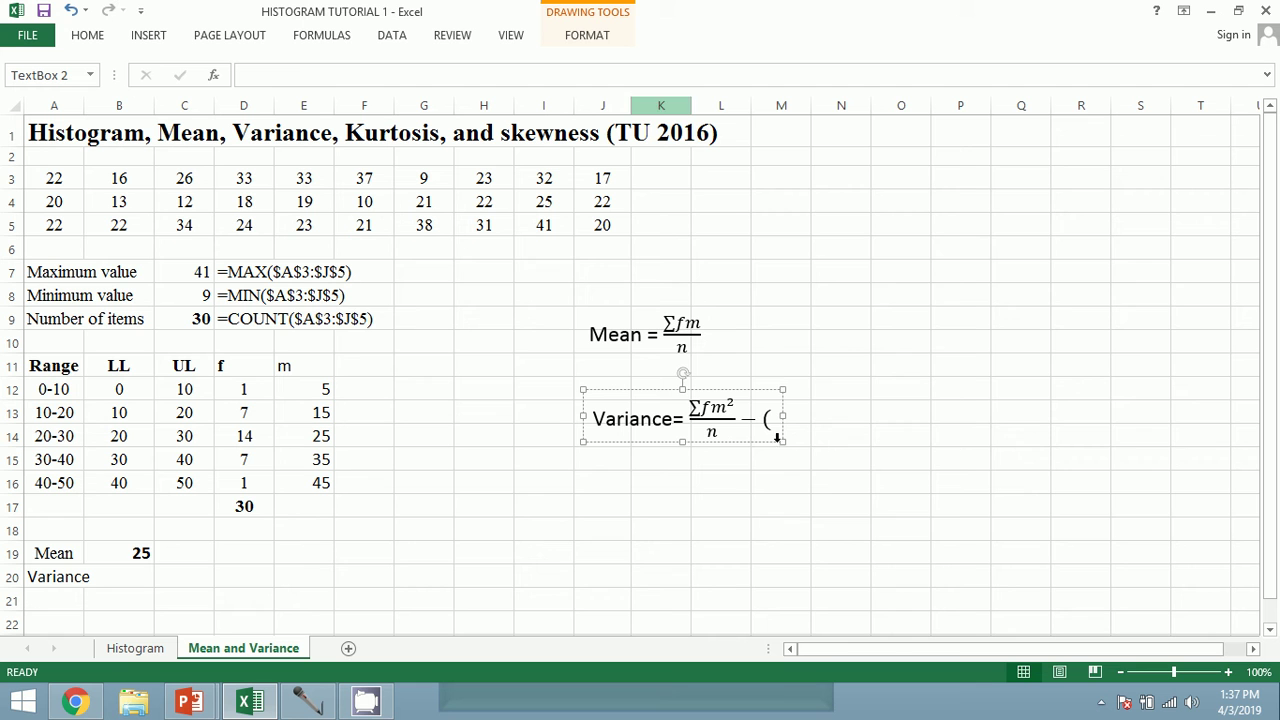
{"action": "left_click", "coordinate": [596, 38]}
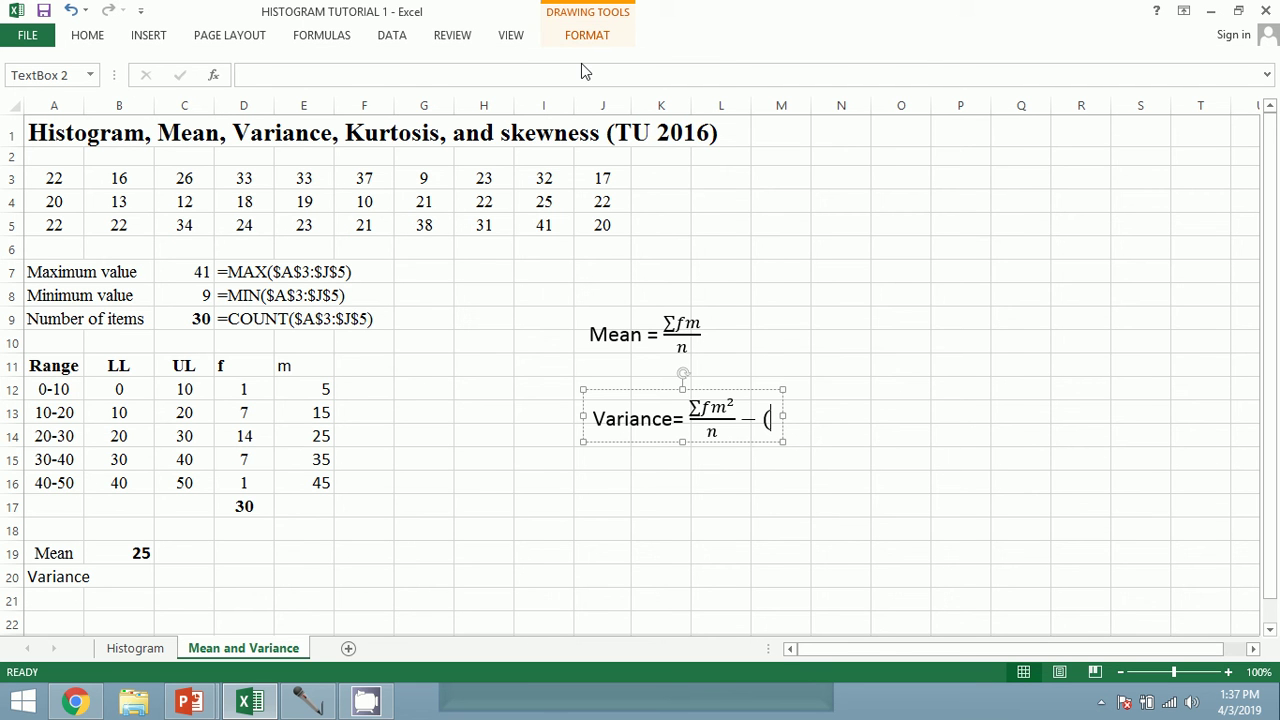
{"action": "left_click", "coordinate": [575, 38]}
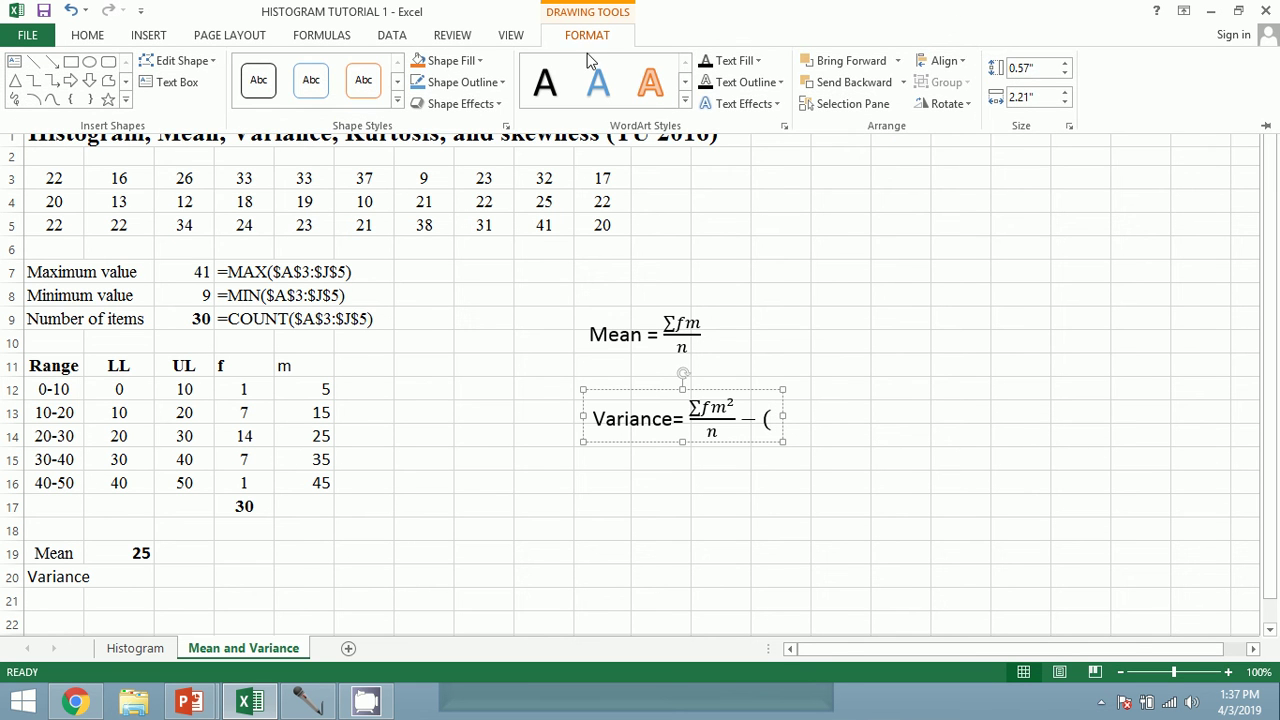
{"action": "left_click", "coordinate": [770, 418]}
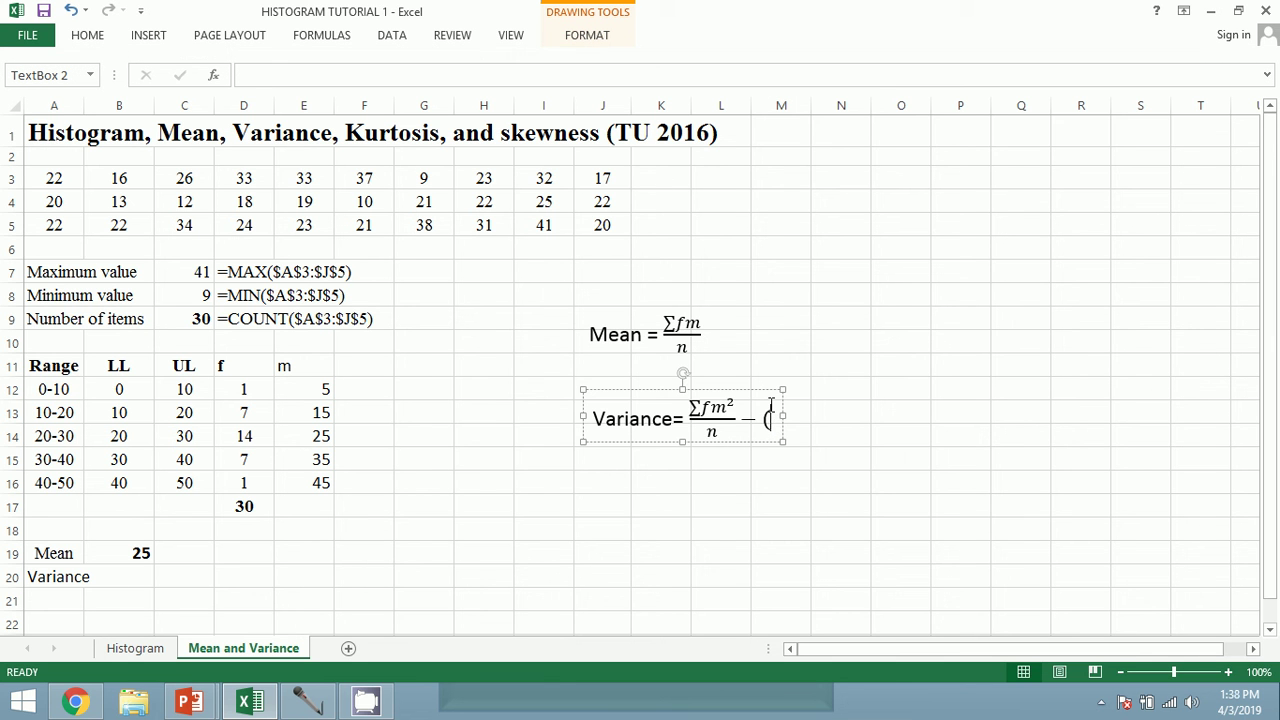
{"action": "type", "text": "\\s"}
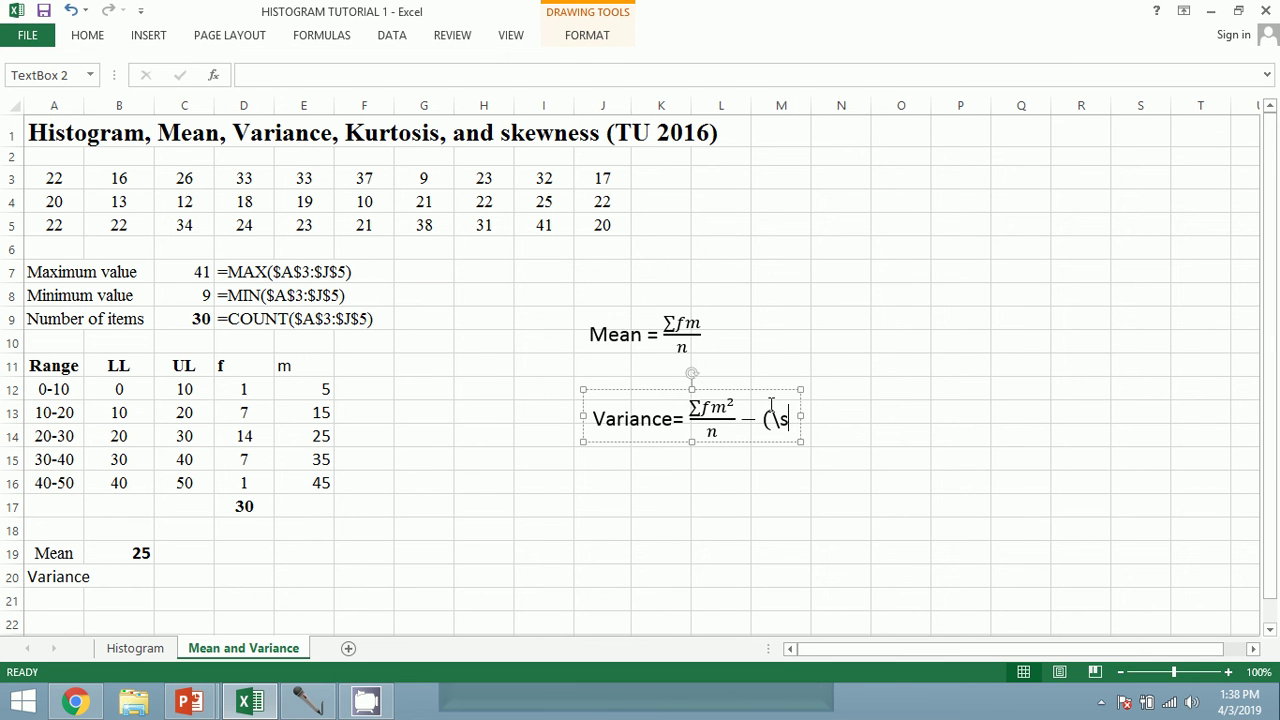
{"action": "type", "text": "um"}
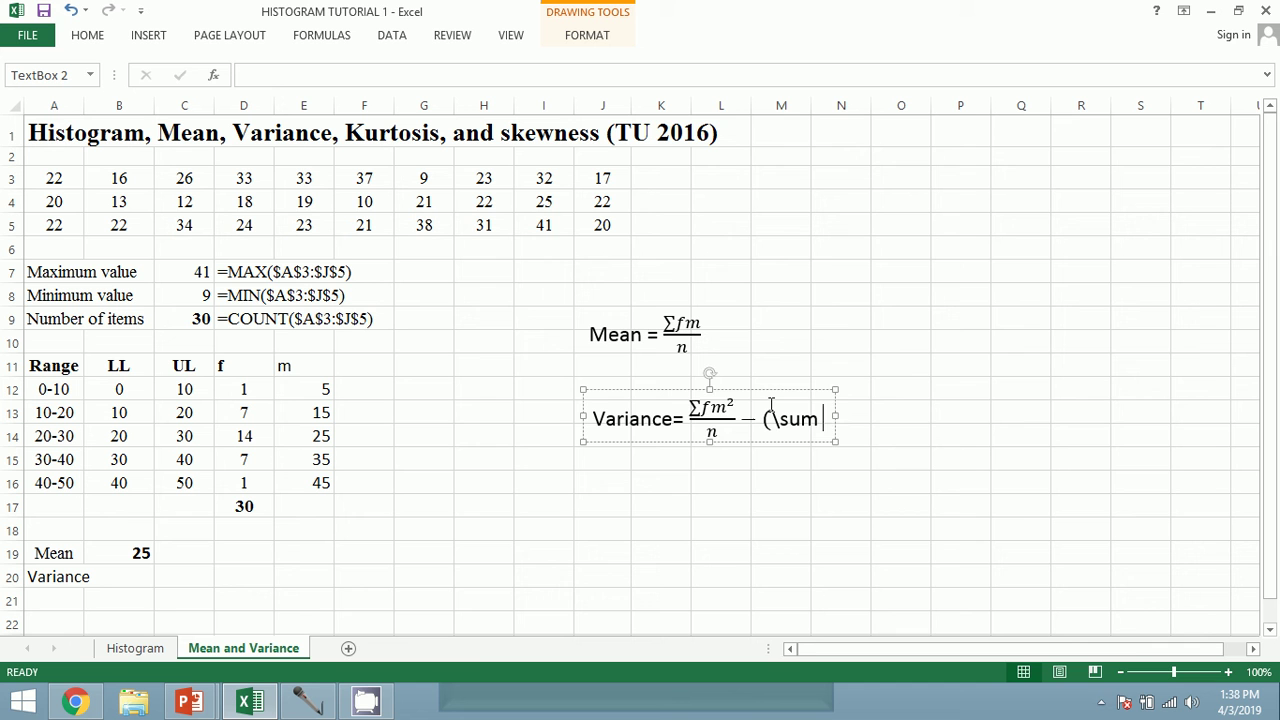
{"action": "key", "text": "BackSpace"}
{"action": "key", "text": "BackSpace"}
{"action": "key", "text": "BackSpace"}
{"action": "key", "text": "BackSpace"}
{"action": "key", "text": "BackSpace"}
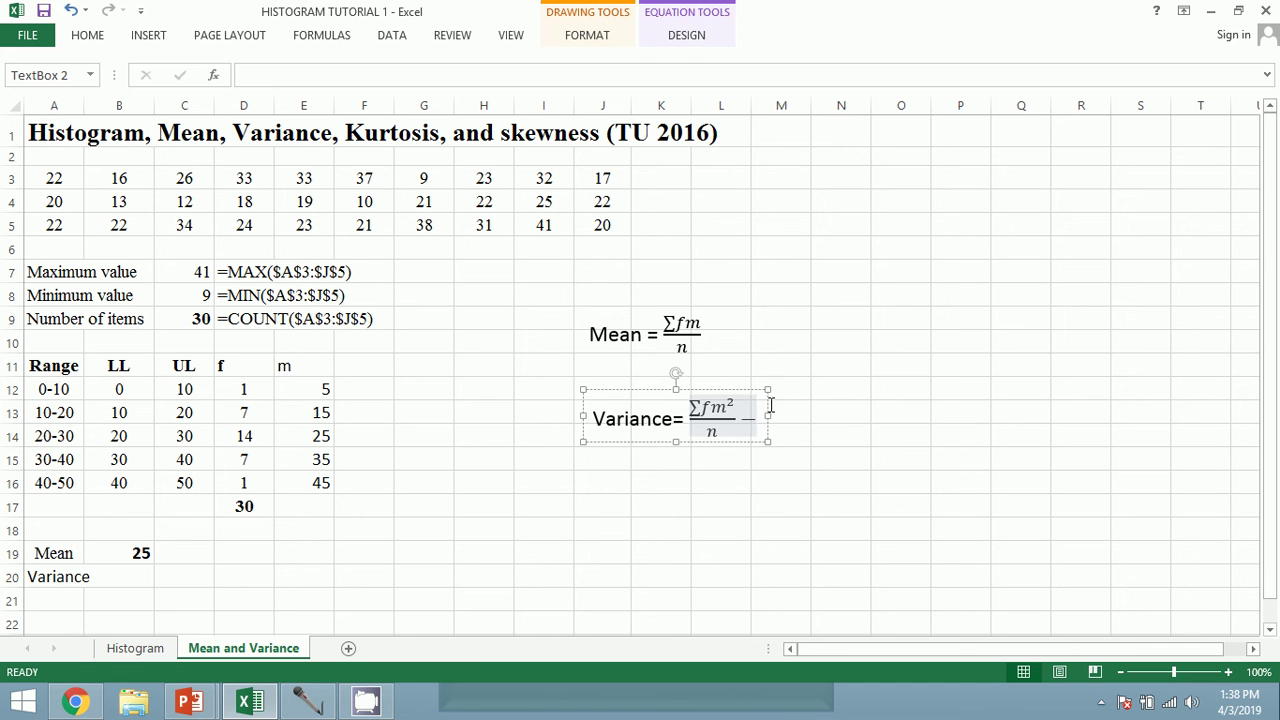
End the variance equation with a bar-accented X in parentheses squared, (X̄)^2.
{"action": "left_click", "coordinate": [665, 35]}
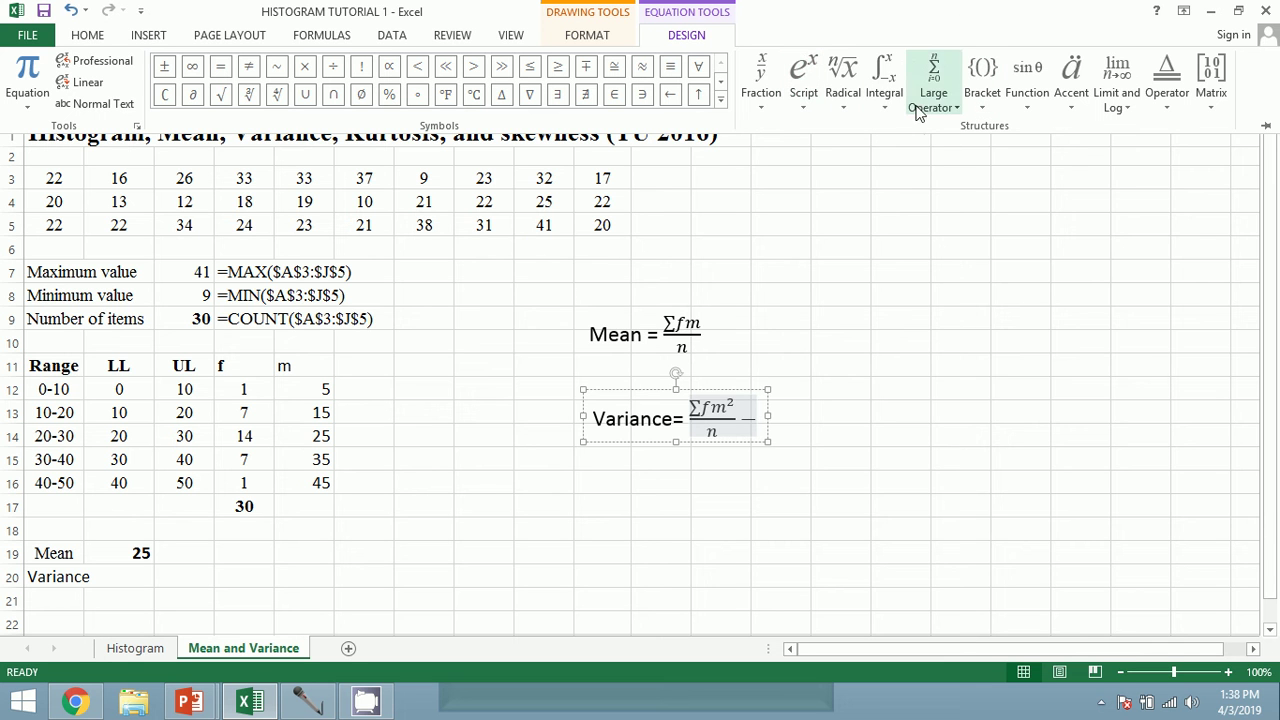
{"action": "left_click", "coordinate": [1077, 107]}
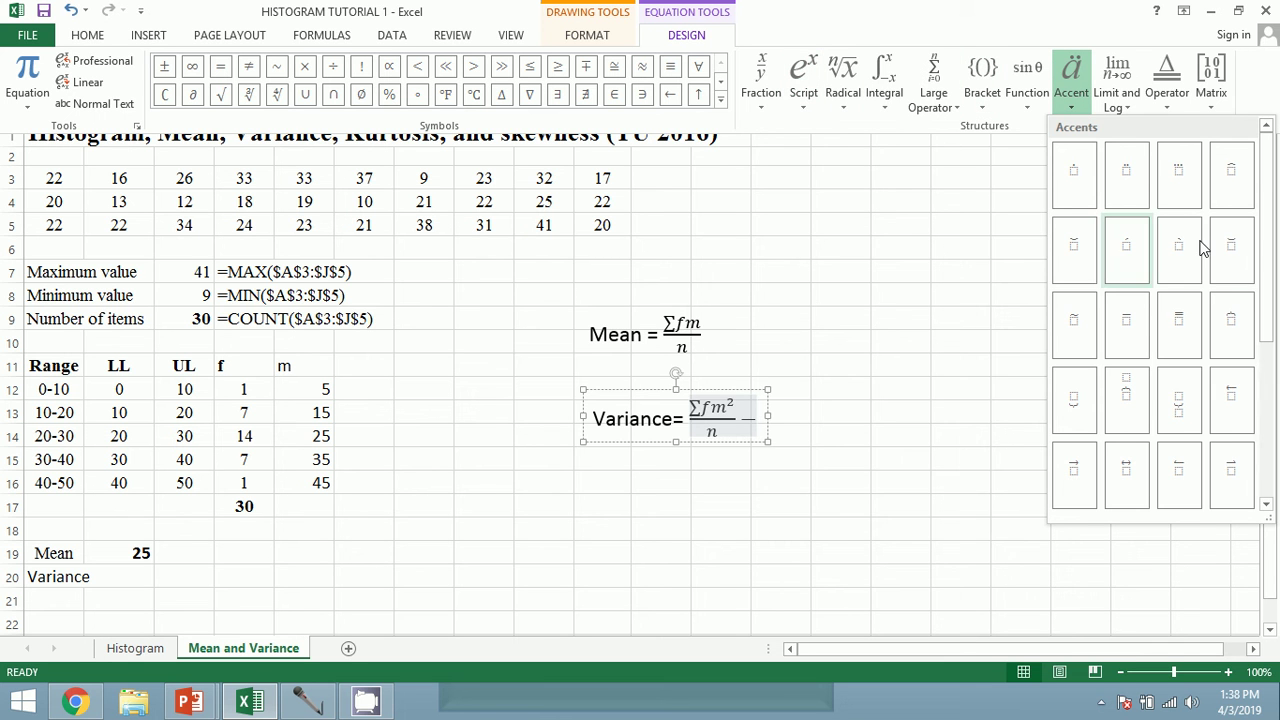
{"action": "left_click", "coordinate": [1133, 319]}
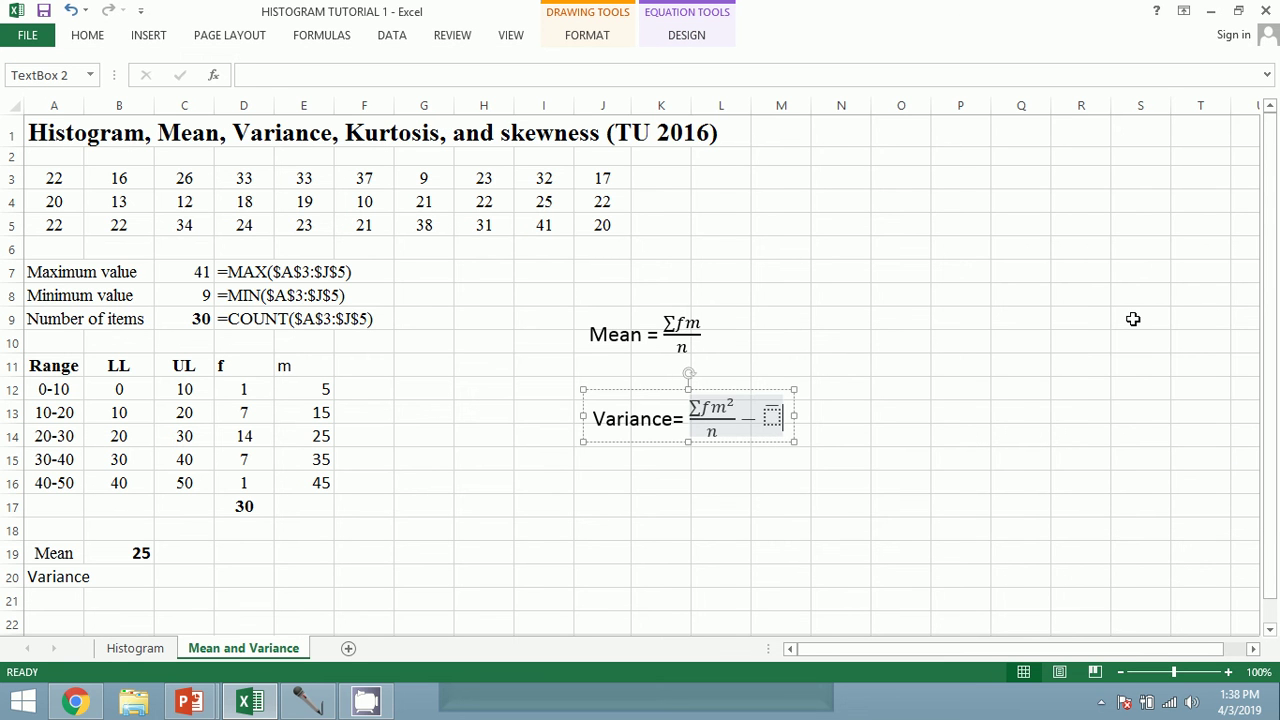
{"action": "type", "text": " X̄"}
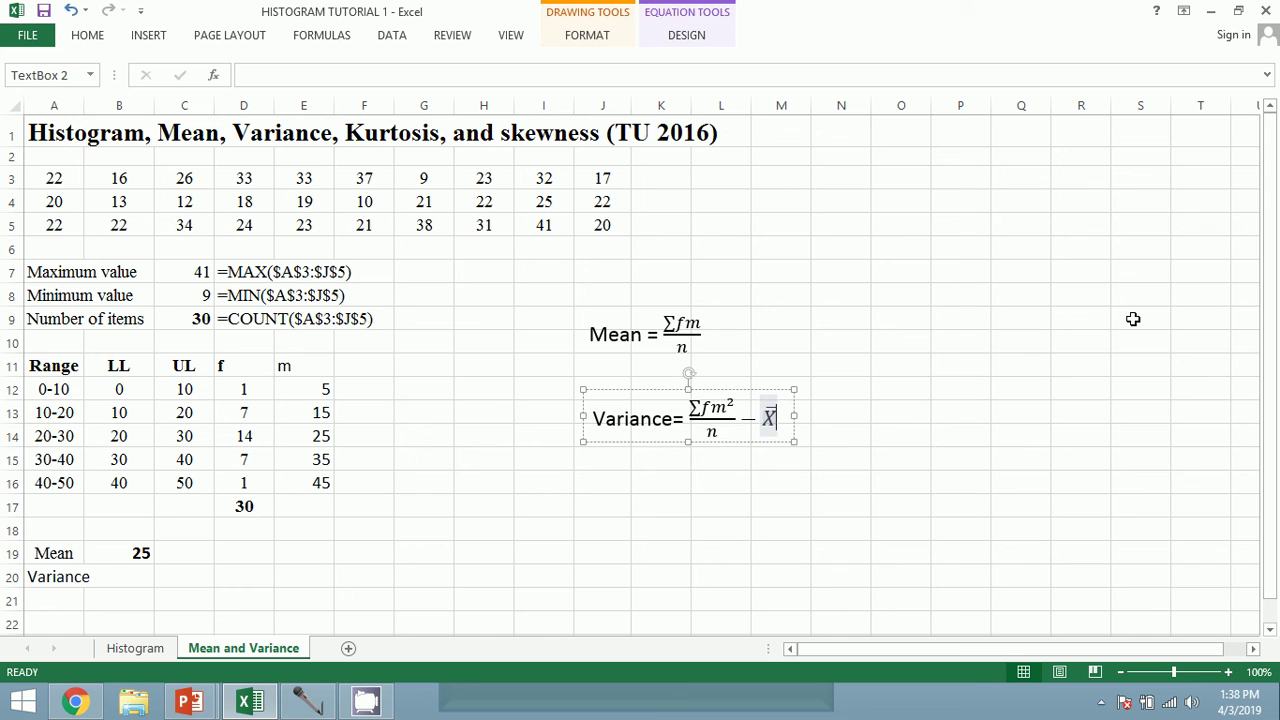
{"action": "key", "text": "Right"}
{"action": "type", "text": "("}
{"action": "key", "text": "Right"}
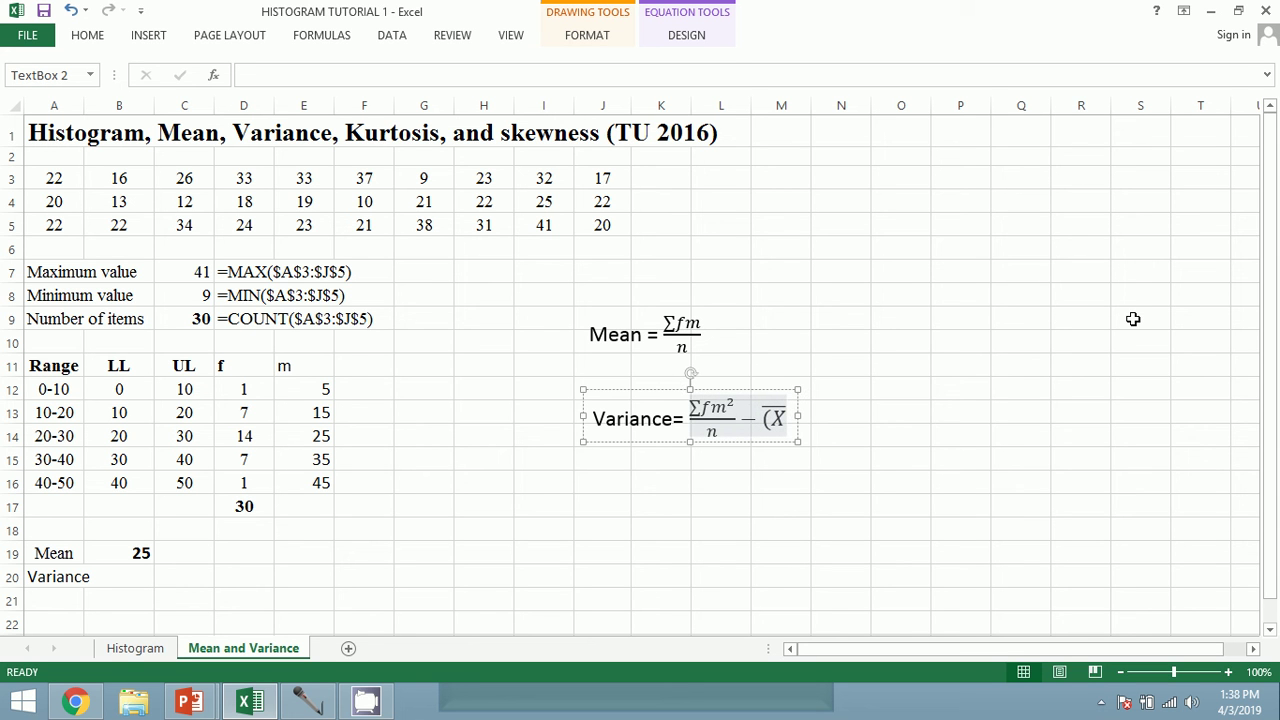
{"action": "type", "text": ")"}
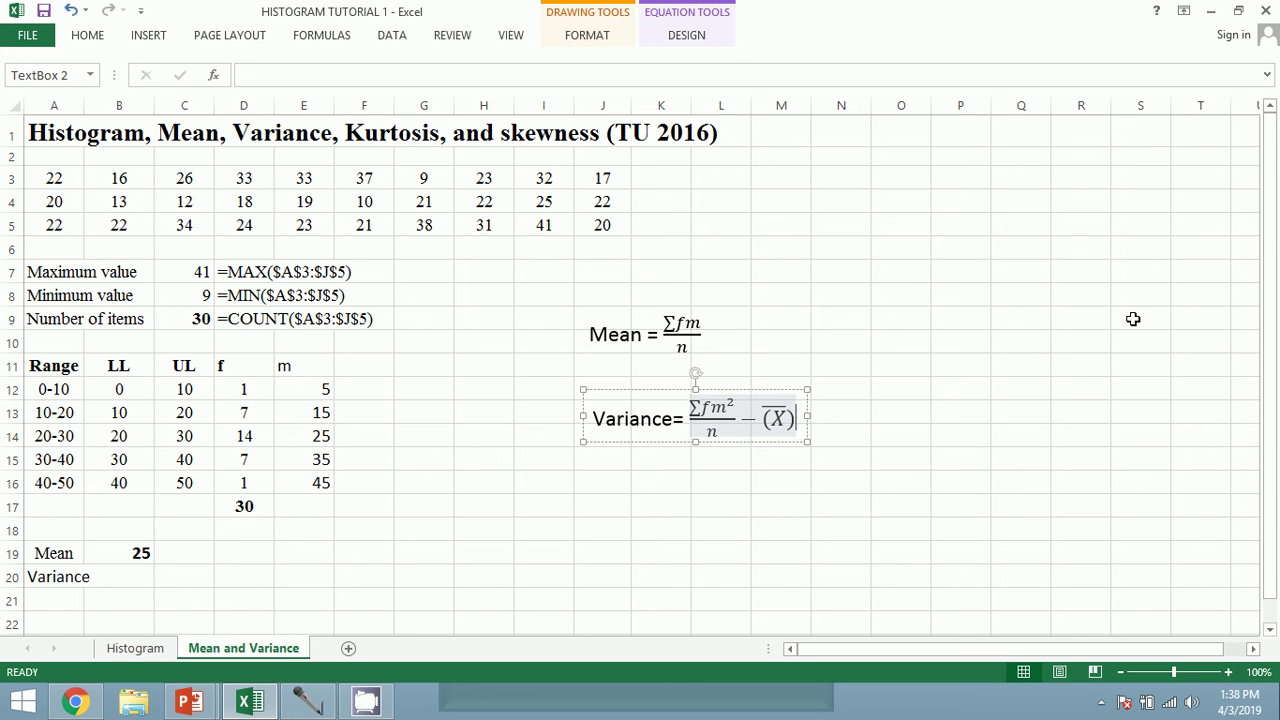
{"action": "type", "text": "^2"}
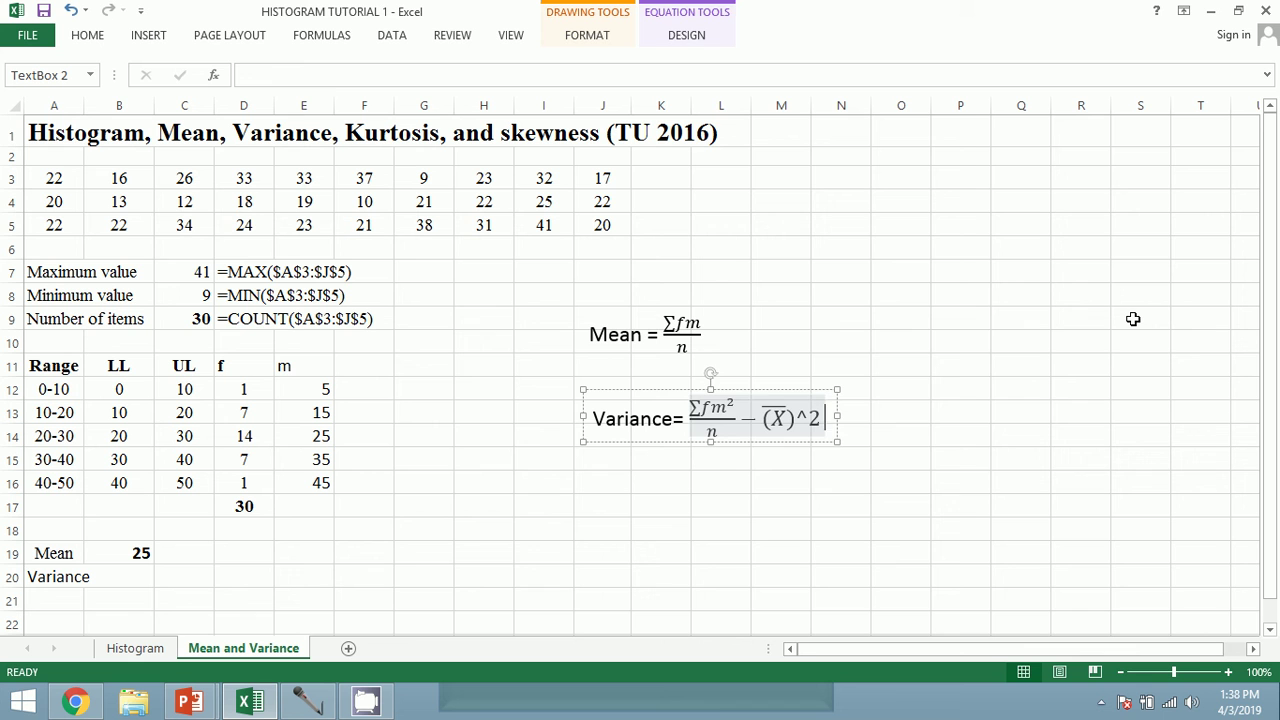
{"action": "key", "text": "Right"}
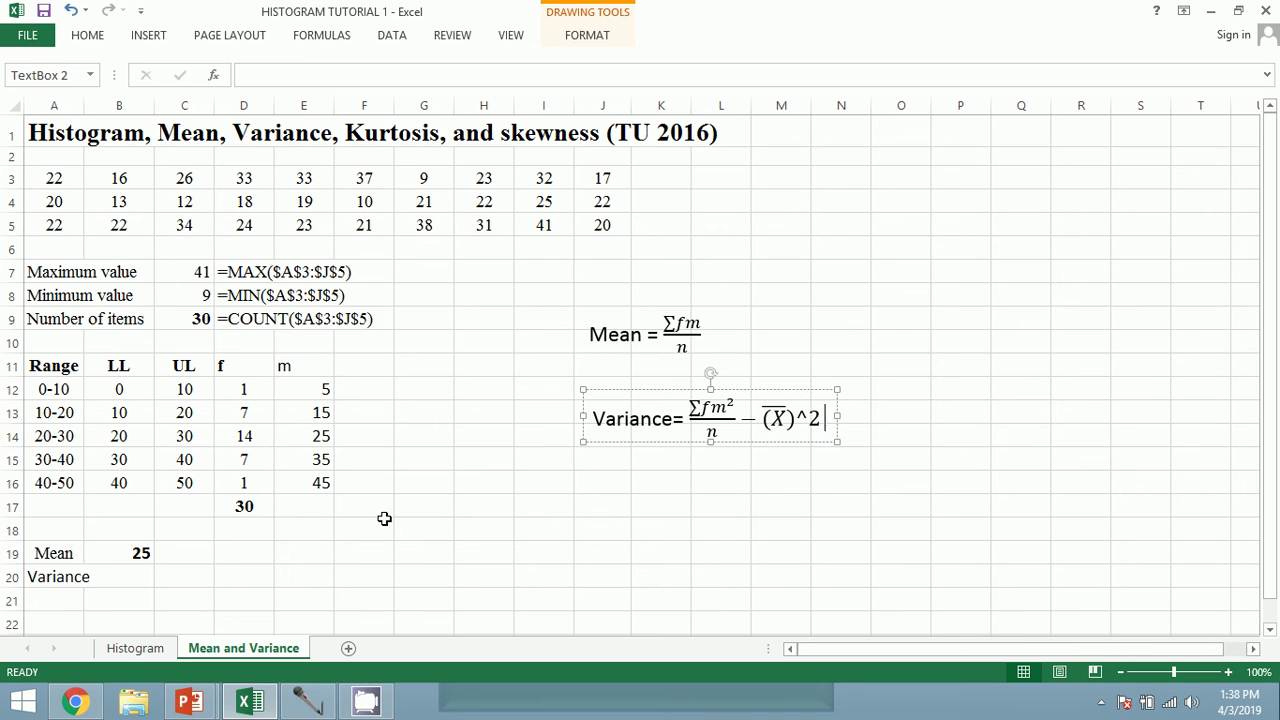
Enter =SUMPRODUCT(D12:D16,E12:E16,E12:E16)/D17-B19^2 in B20 to compute the variance.
{"action": "left_click", "coordinate": [136, 582]}
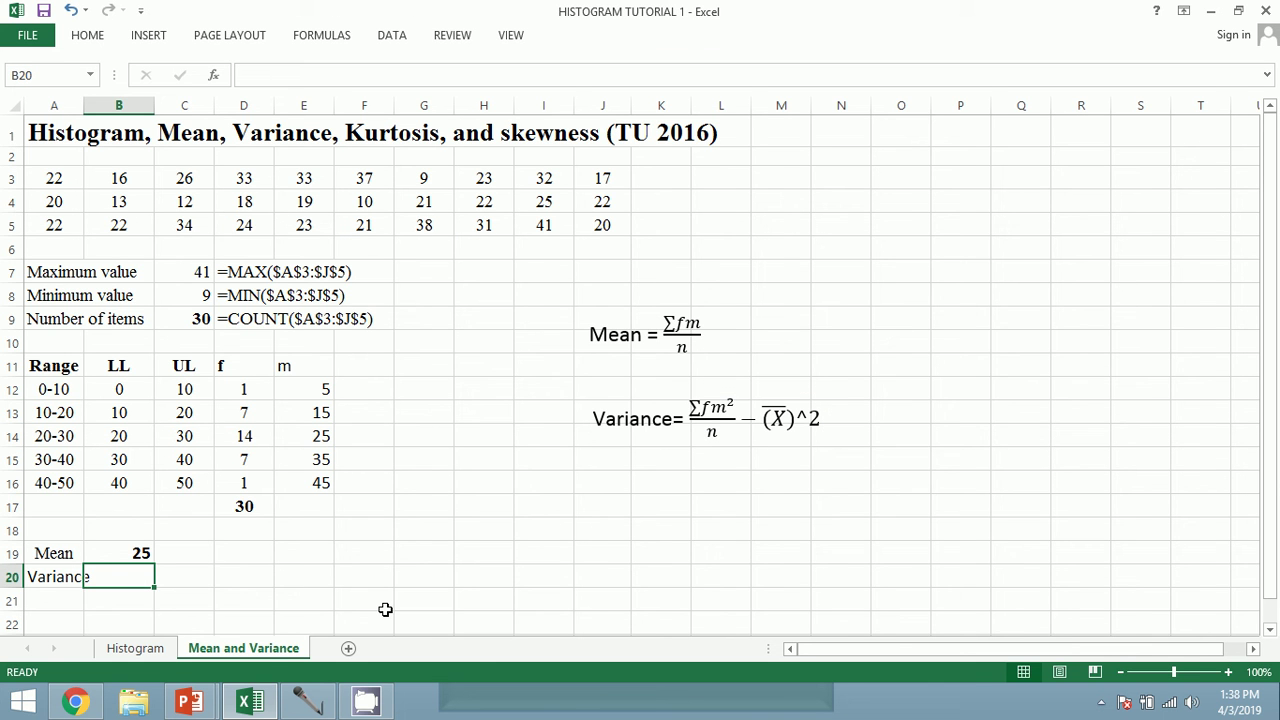
{"action": "type", "text": "=sum"}
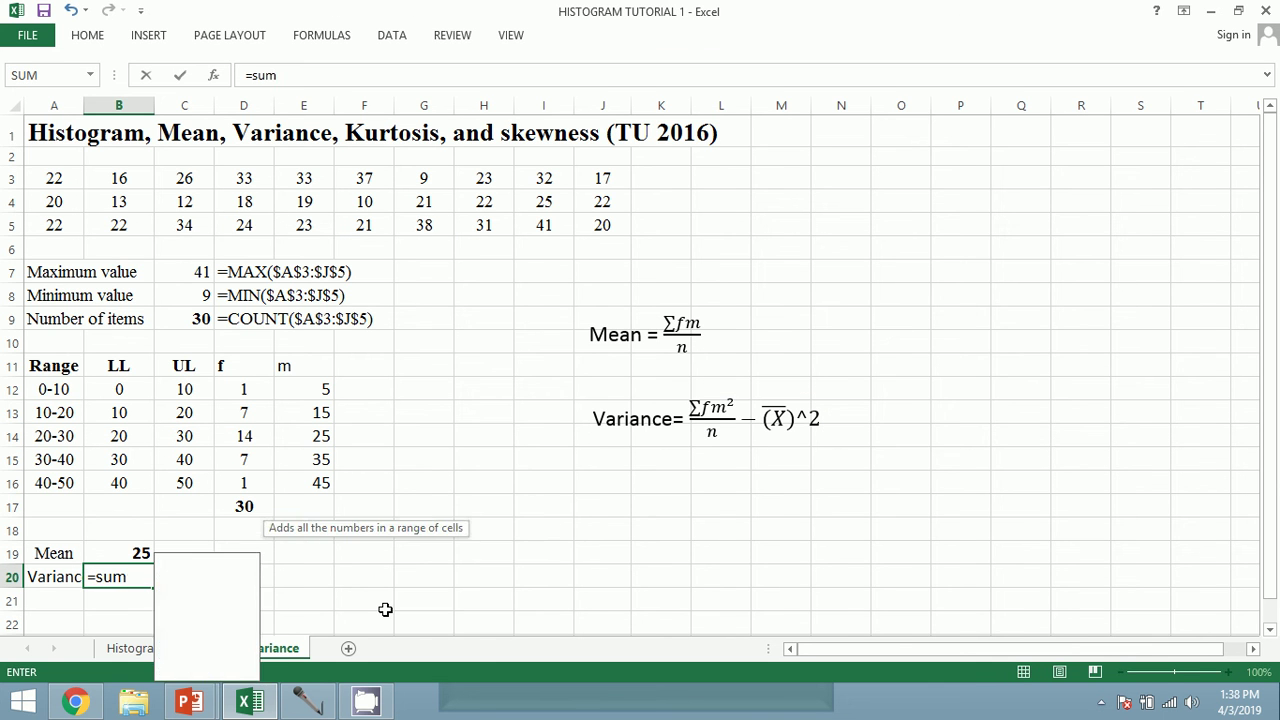
{"action": "type", "text": "product"}
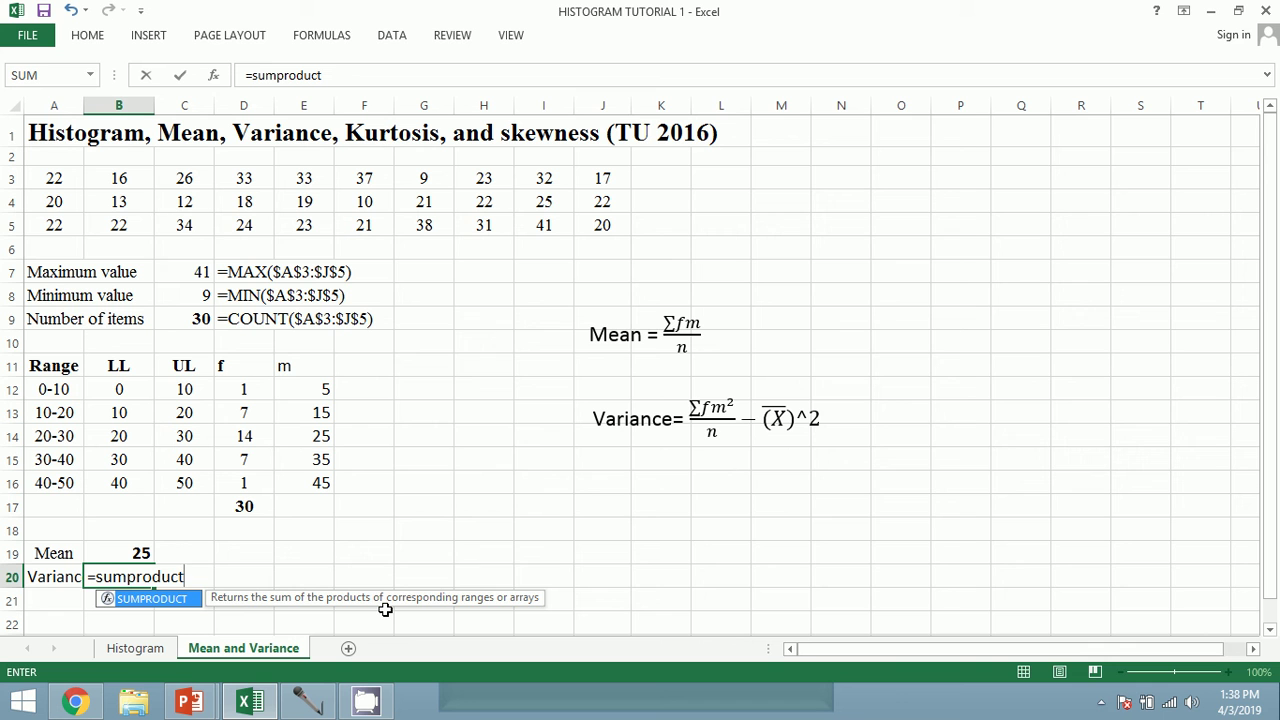
{"action": "type", "text": "("}
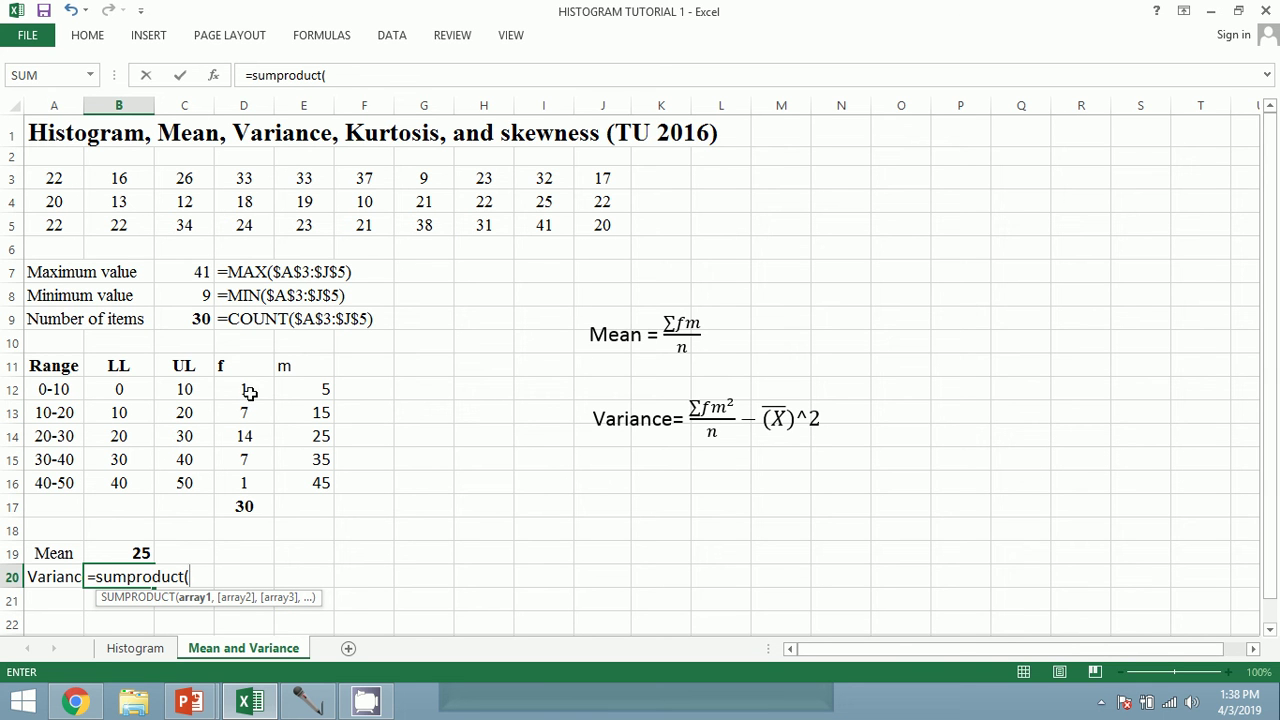
{"action": "left_click_drag", "start_coordinate": [246, 389], "coordinate": [244, 480]}
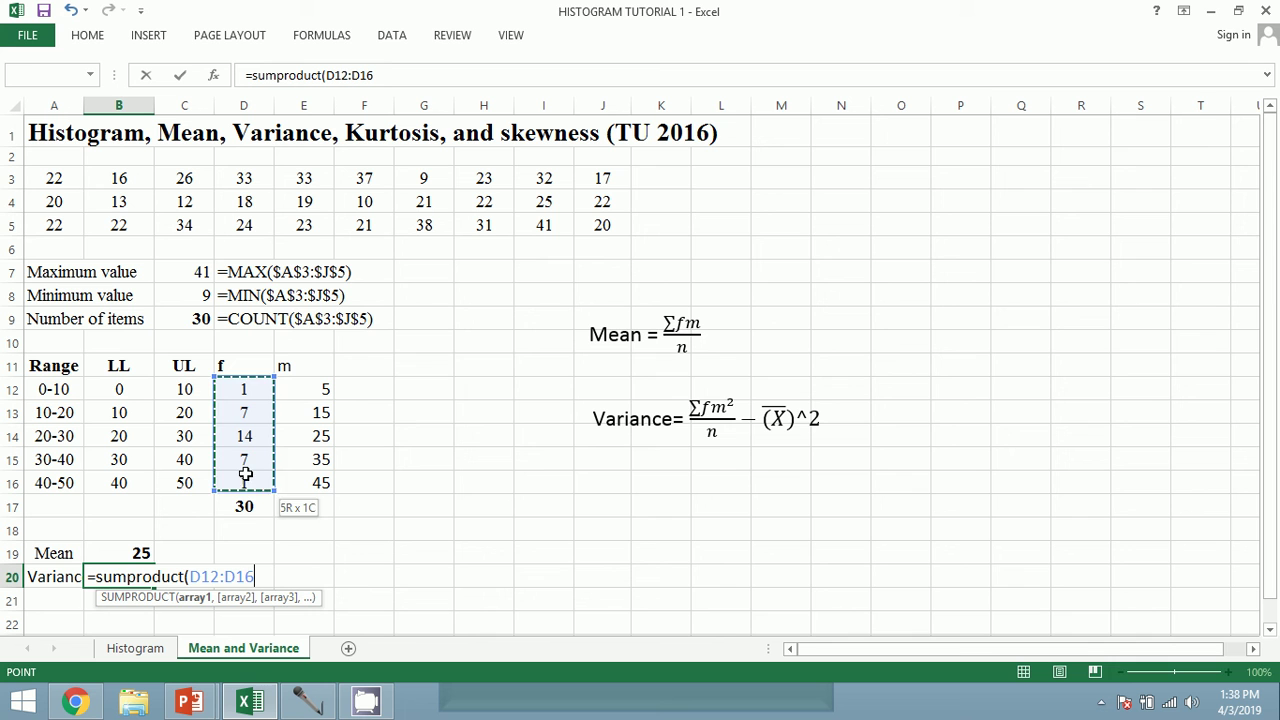
{"action": "type", "text": ","}
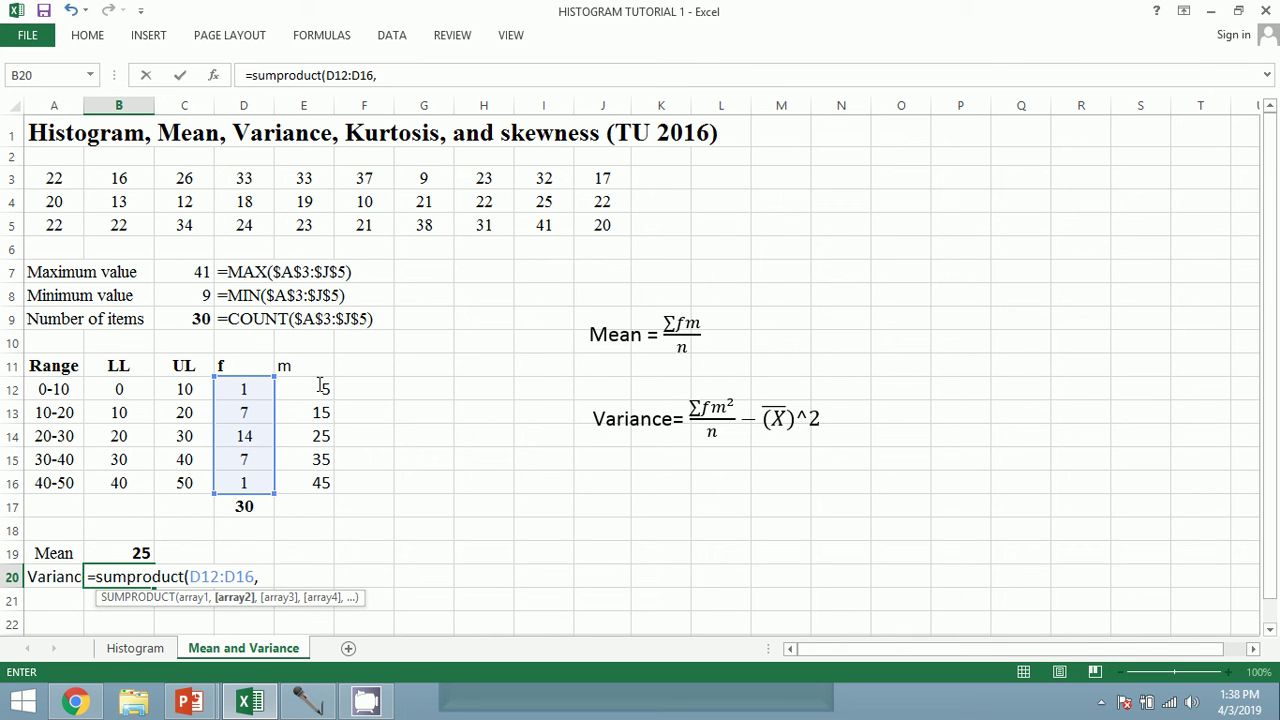
{"action": "left_click_drag", "start_coordinate": [320, 386], "coordinate": [316, 471]}
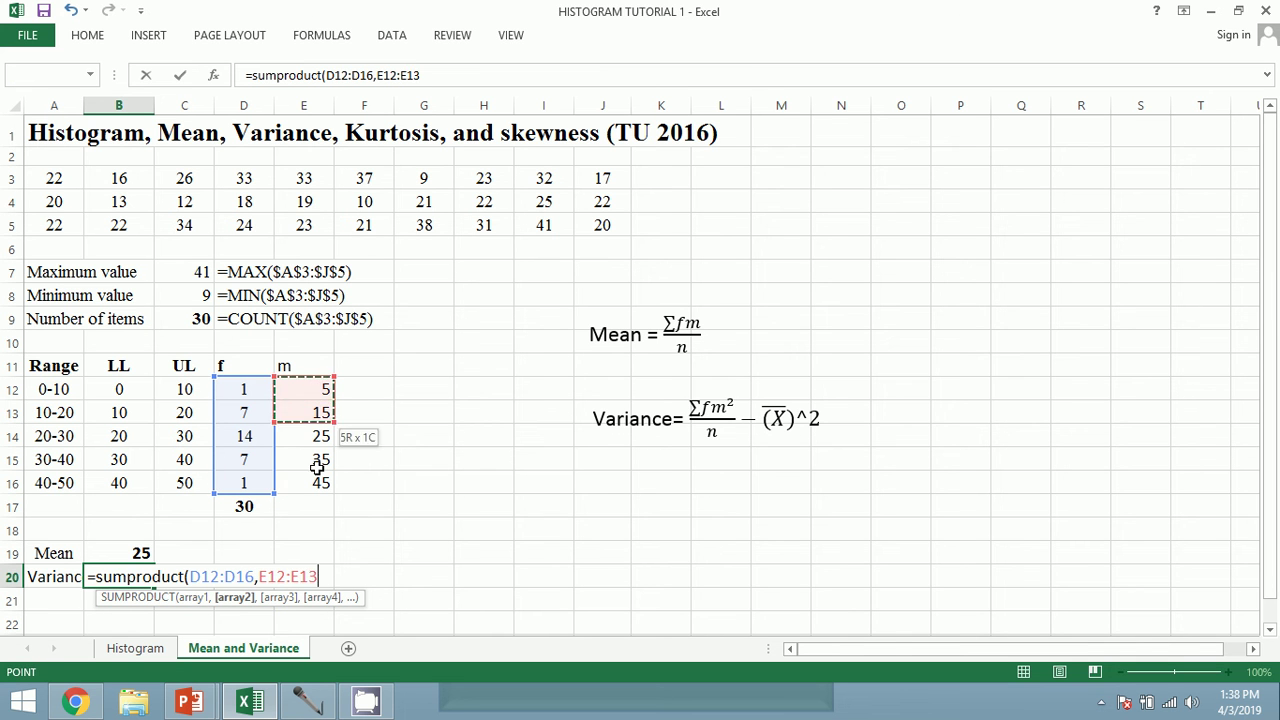
{"action": "type", "text": ","}
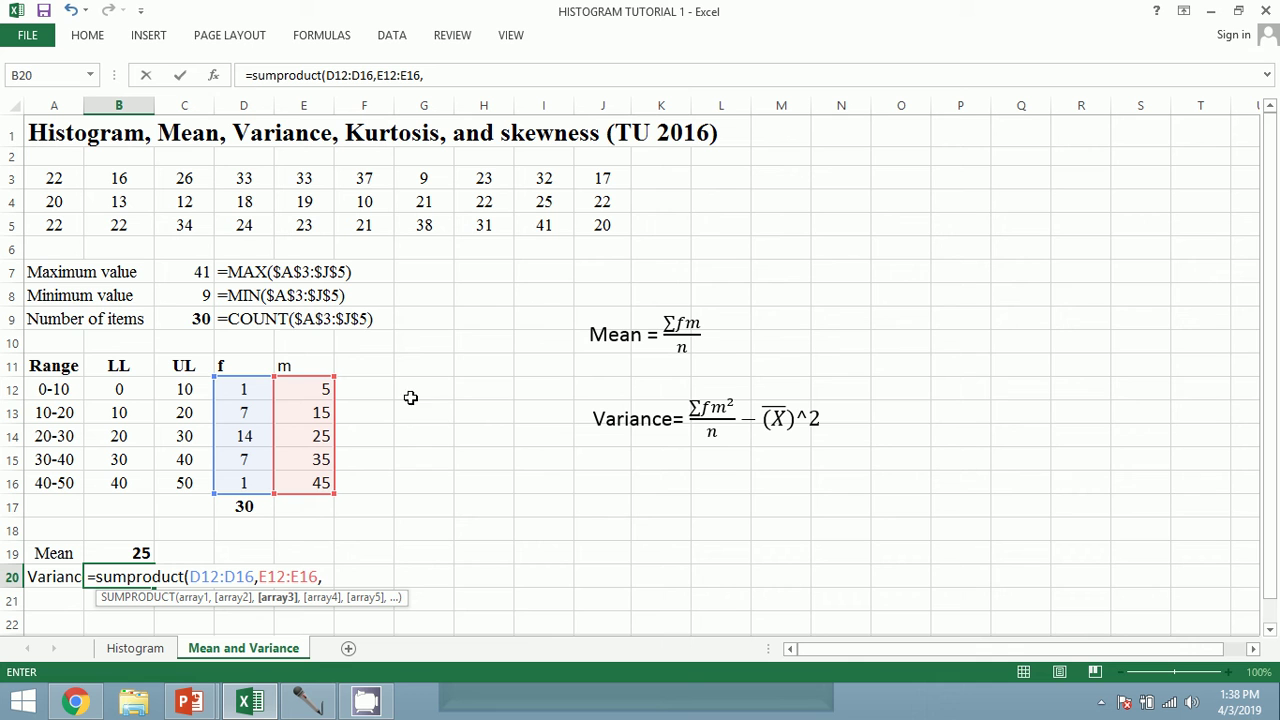
{"action": "left_click_drag", "start_coordinate": [320, 388], "coordinate": [316, 477]}
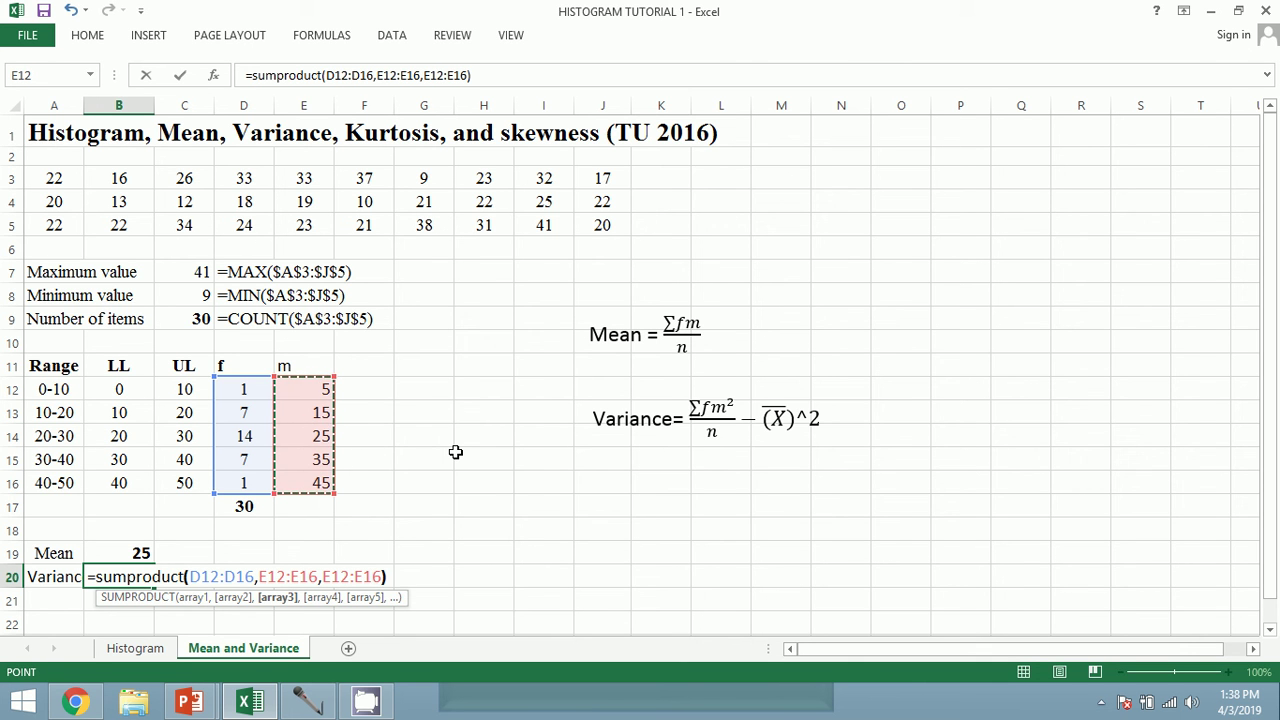
{"action": "type", "text": ")/"}
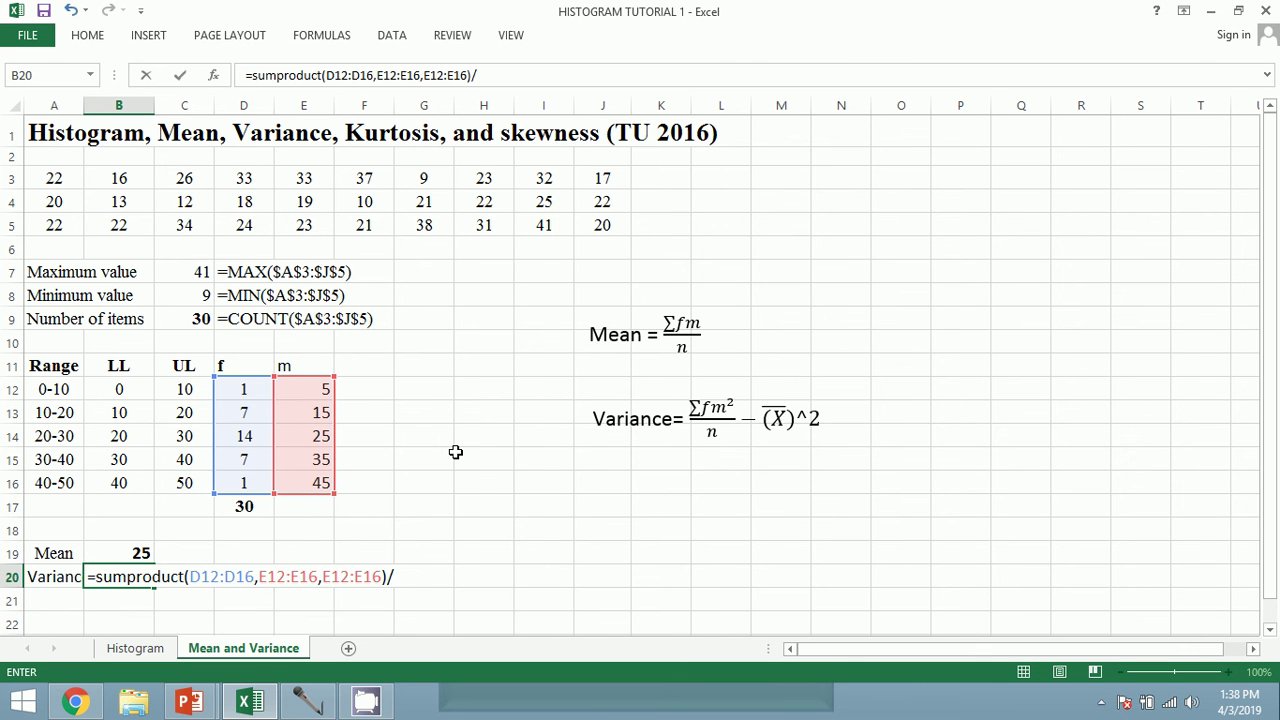
{"action": "left_click", "coordinate": [244, 506]}
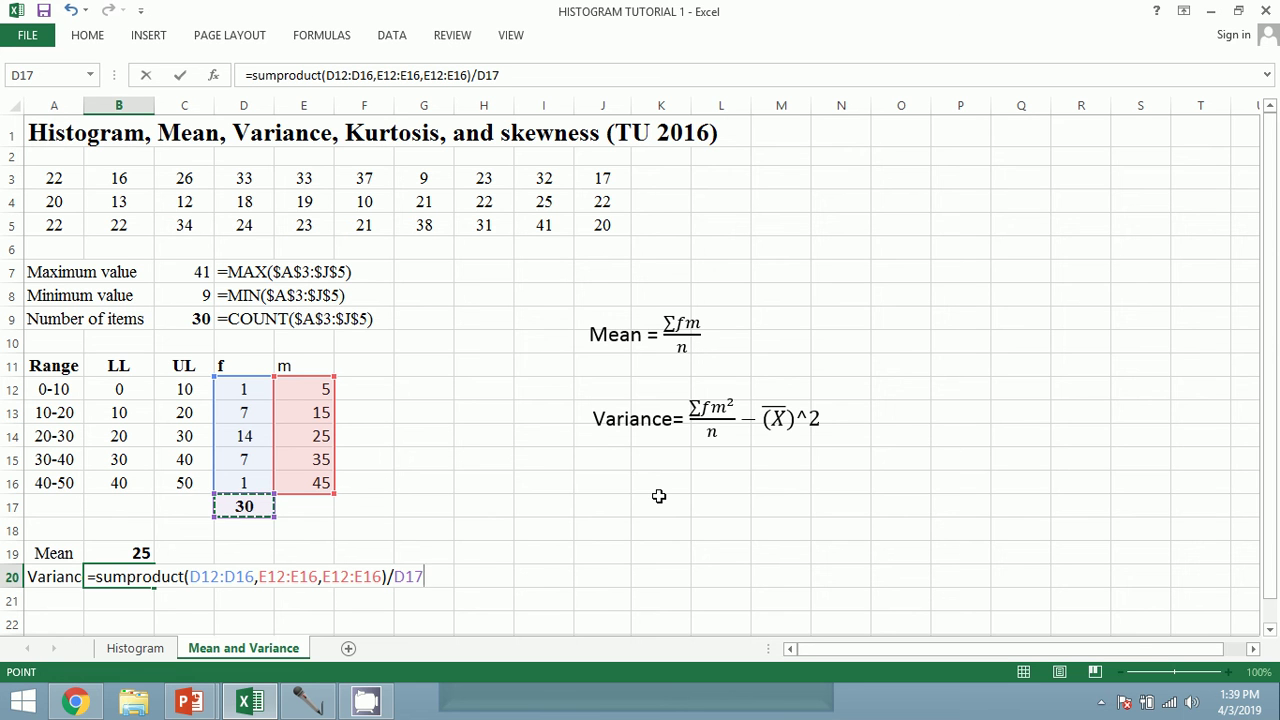
{"action": "type", "text": "-"}
{"action": "left_click", "coordinate": [138, 556]}
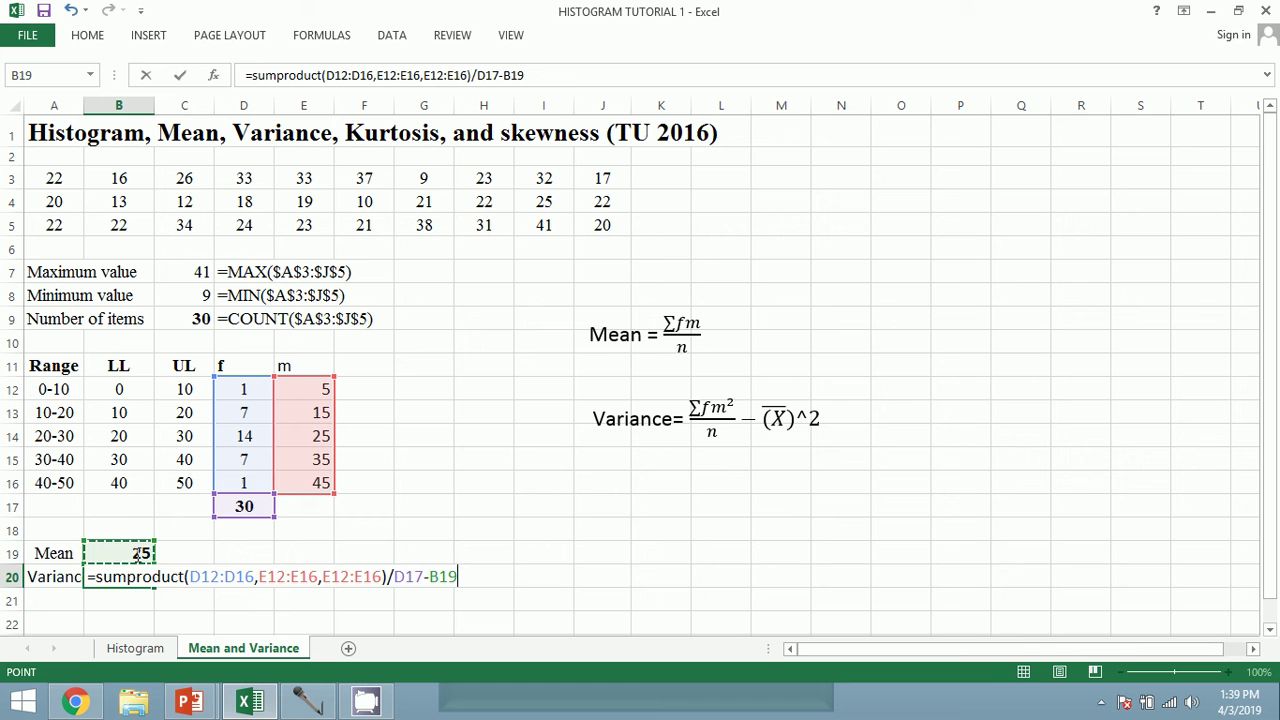
{"action": "type", "text": "^2"}
{"action": "key", "text": "Return"}
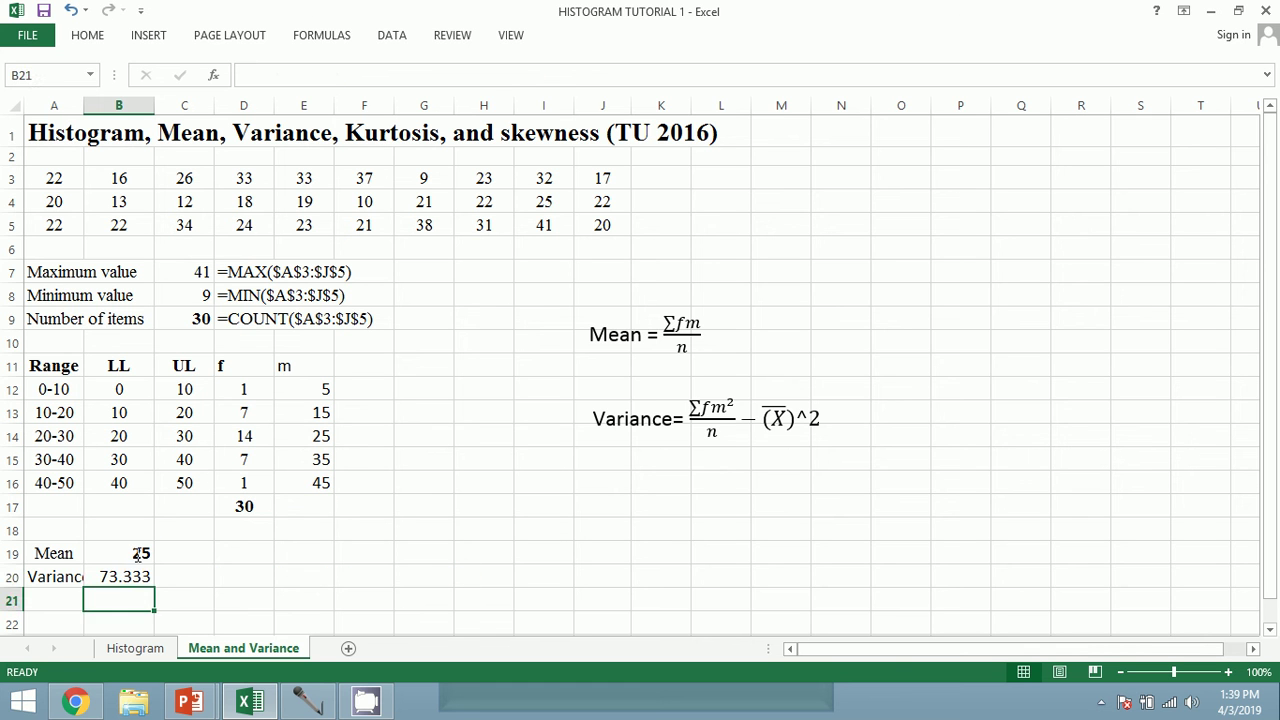
Select the variance formula text from B20's formula bar, leaving the formula unchanged.
{"action": "key", "text": "Up"}
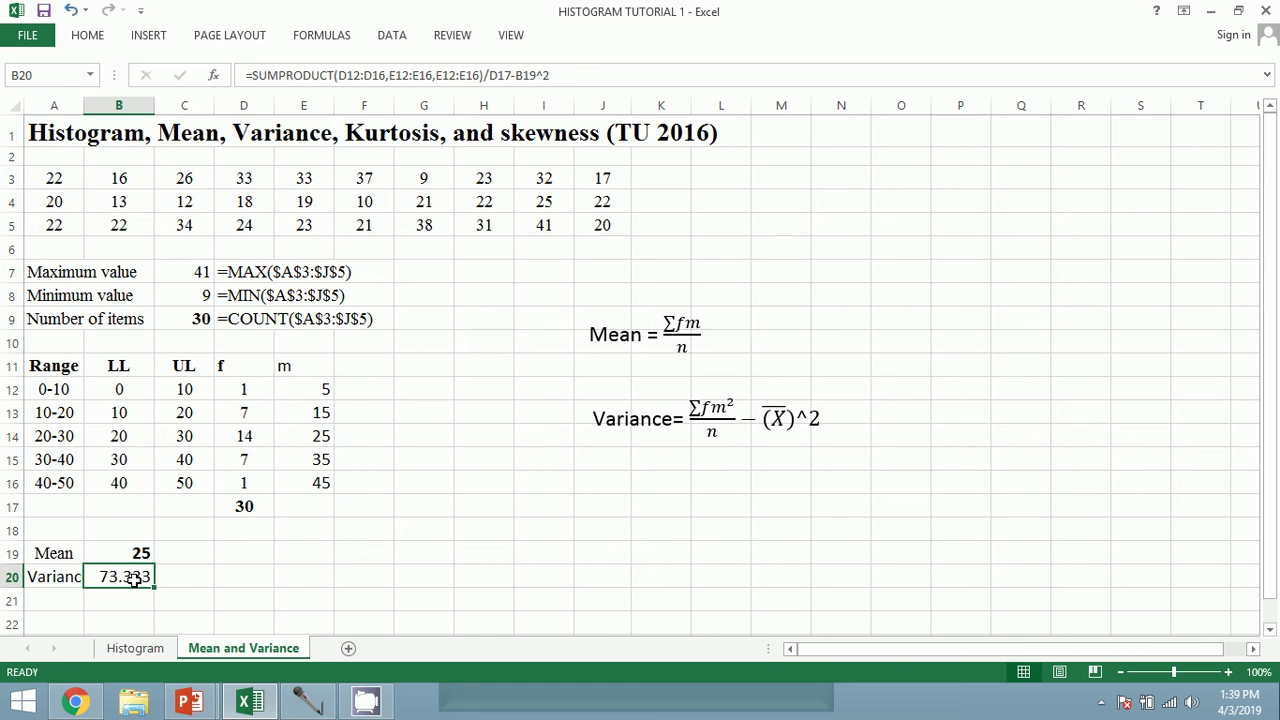
{"action": "left_click", "coordinate": [568, 75]}
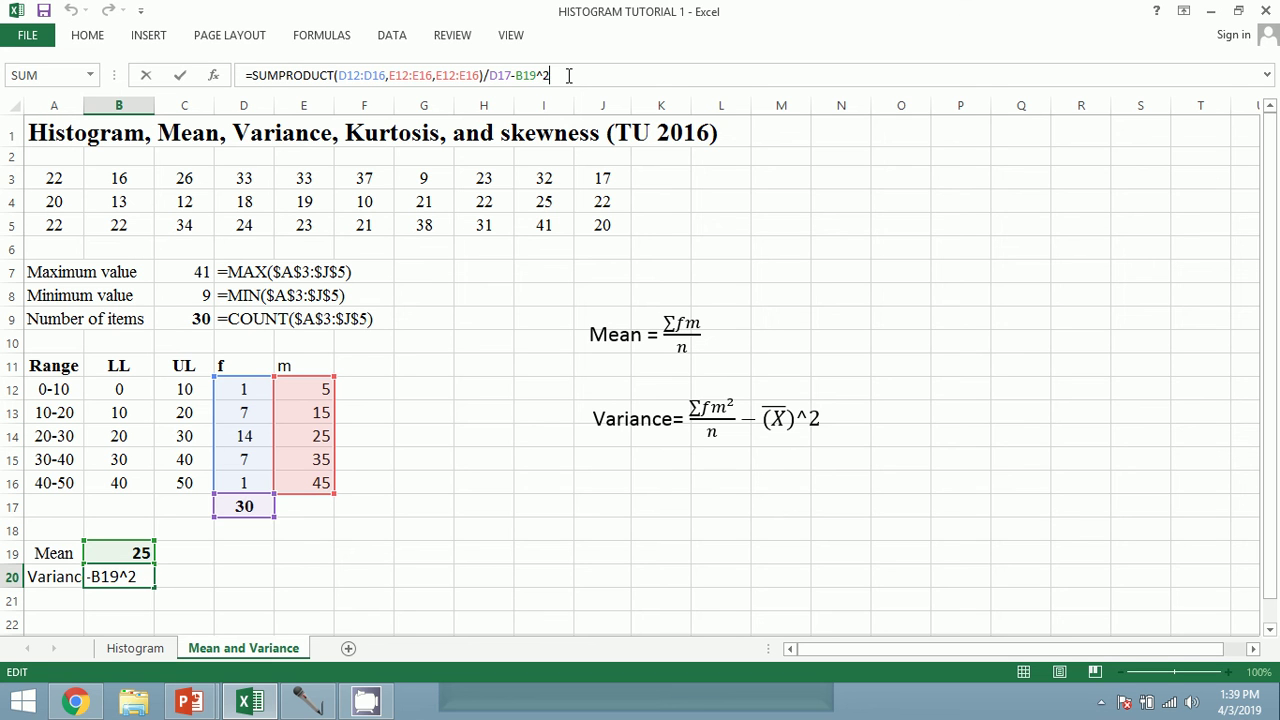
{"action": "key", "text": "ctrl+shift+Left"}
{"action": "key", "text": "ctrl+shift+Left"}
{"action": "key", "text": "shift+Home"}
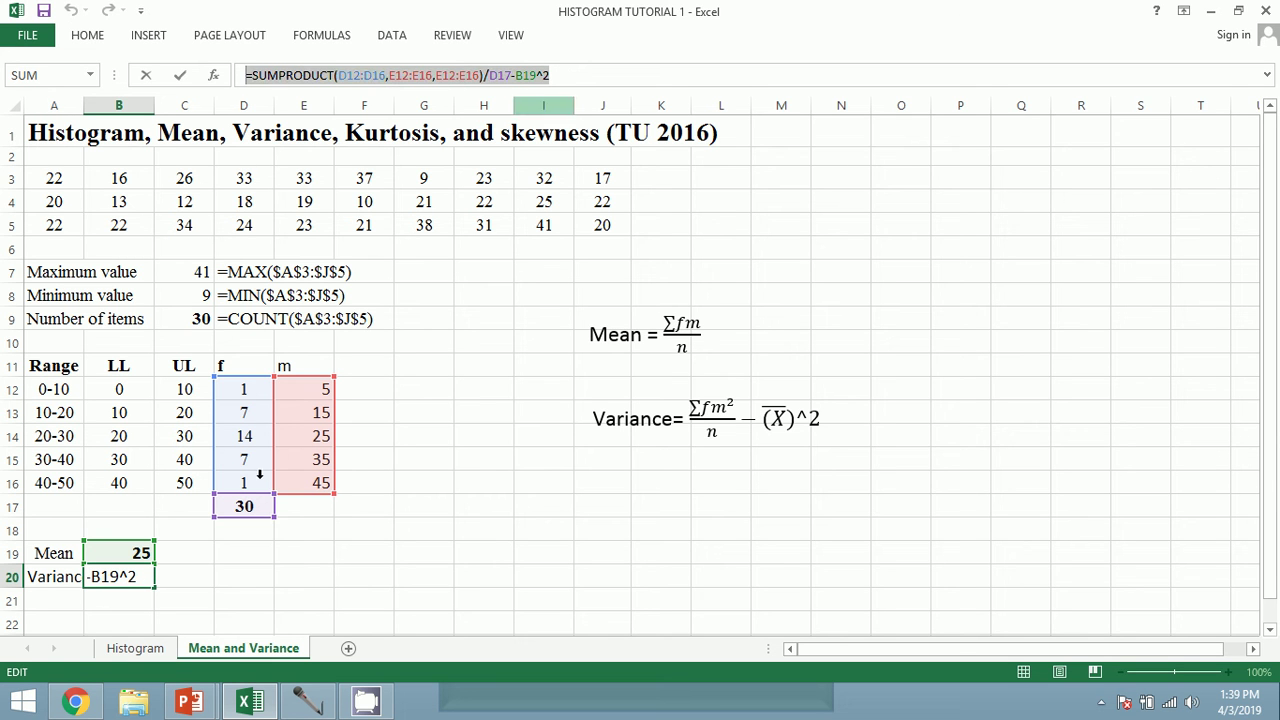
{"action": "type", "text": "="}
{"action": "left_click", "coordinate": [182, 580]}
{"action": "key", "text": "Escape"}
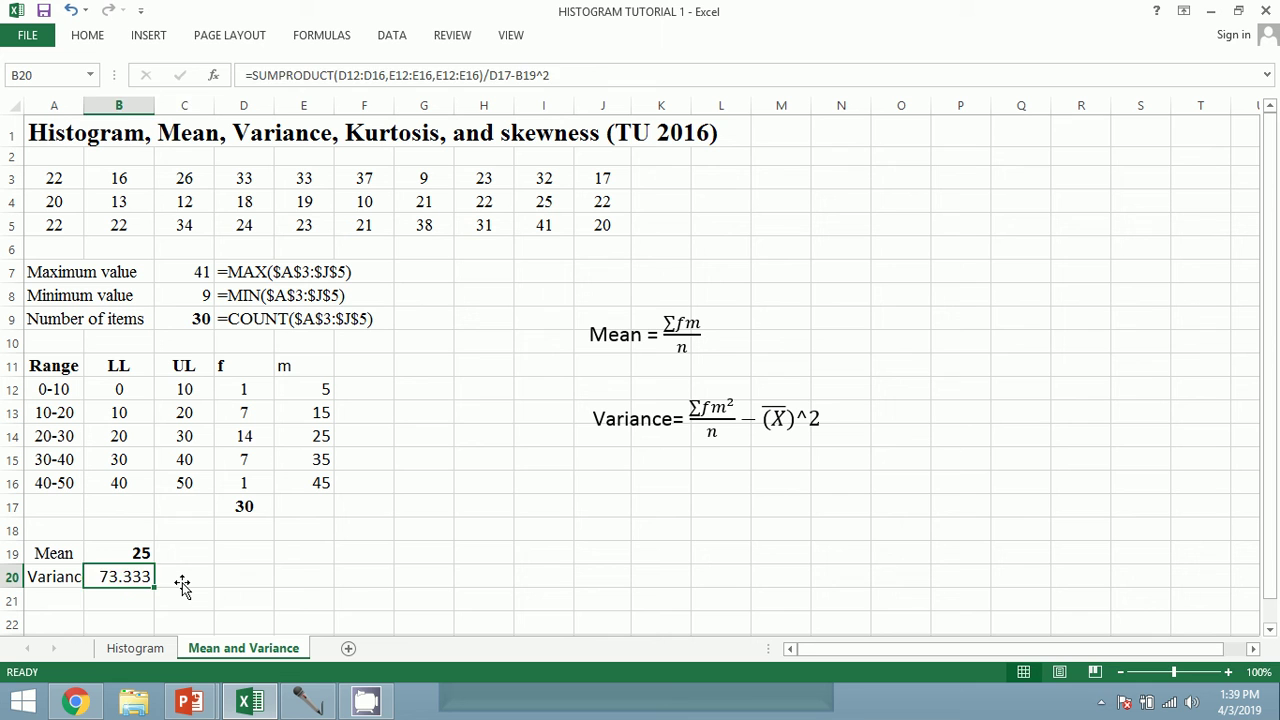
Paste the variance formula into C20 as text with a leading apostrophe.
{"action": "left_click", "coordinate": [182, 583]}
{"action": "type", "text": "='"}
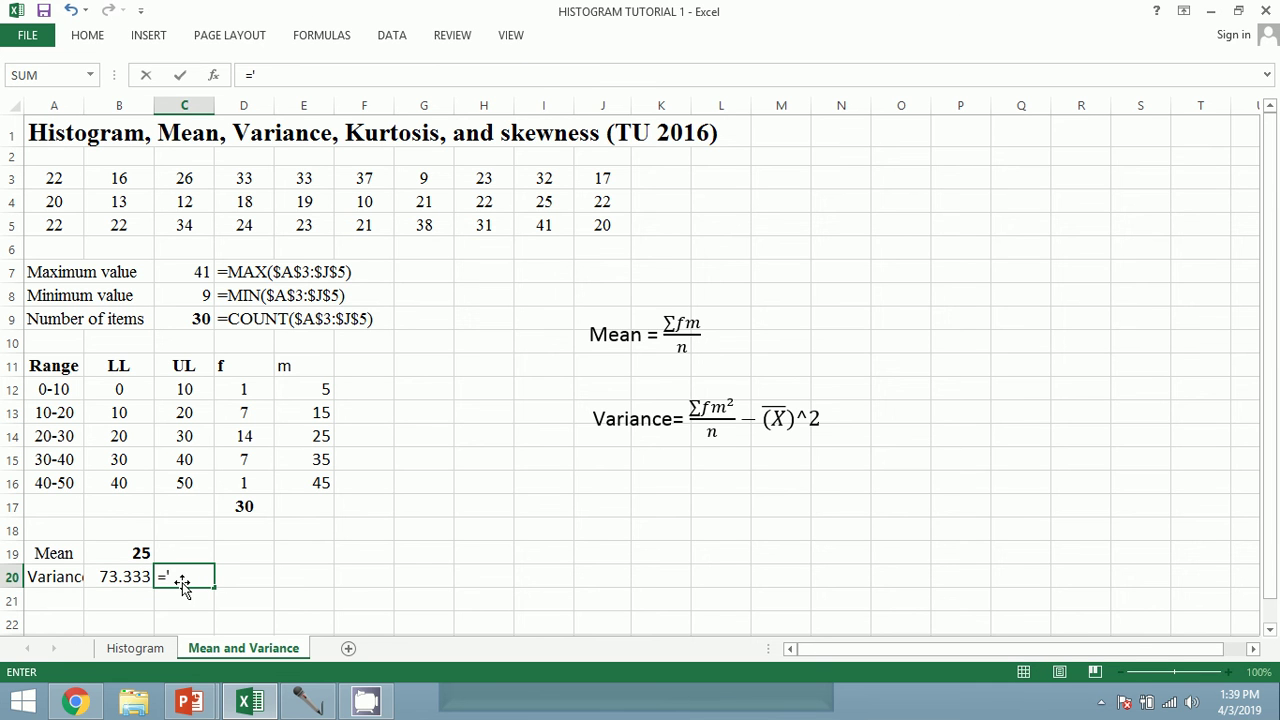
{"action": "key", "text": "BackSpace"}
{"action": "key", "text": "BackSpace"}
{"action": "type", "text": "'"}
{"action": "key", "text": "ctrl+v"}
{"action": "key", "text": "Return"}
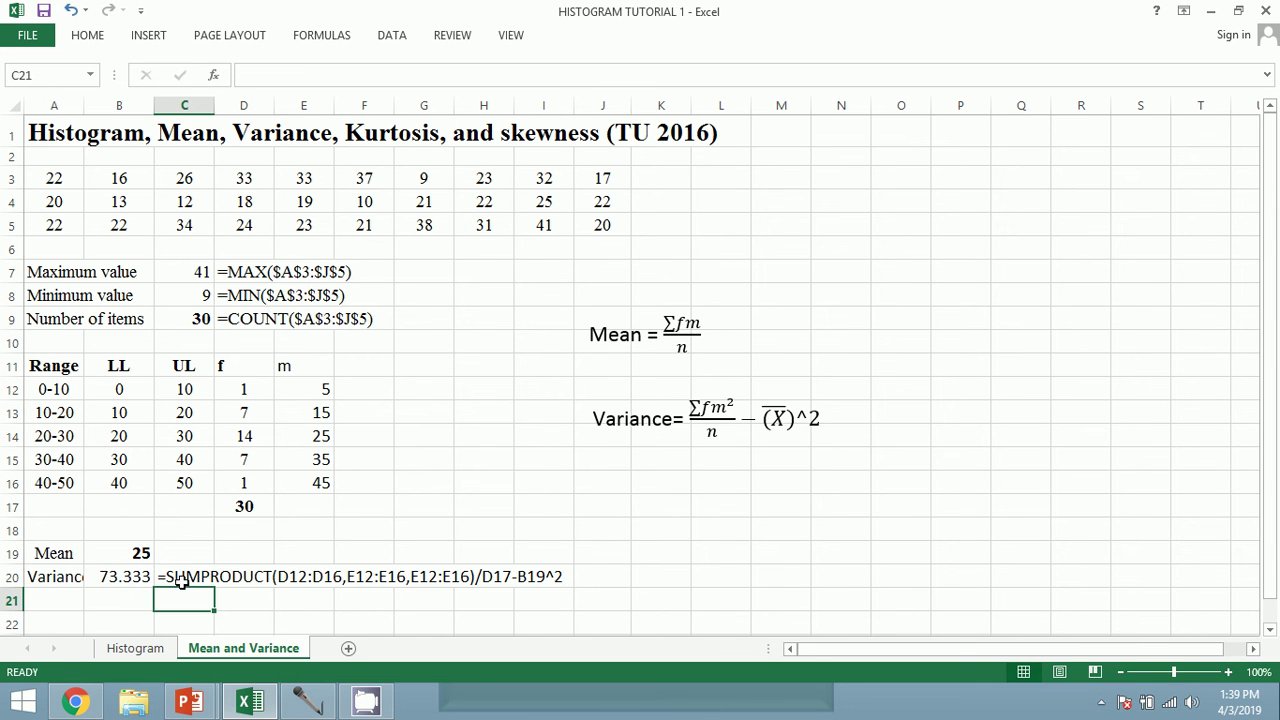
{"action": "left_click", "coordinate": [184, 572]}
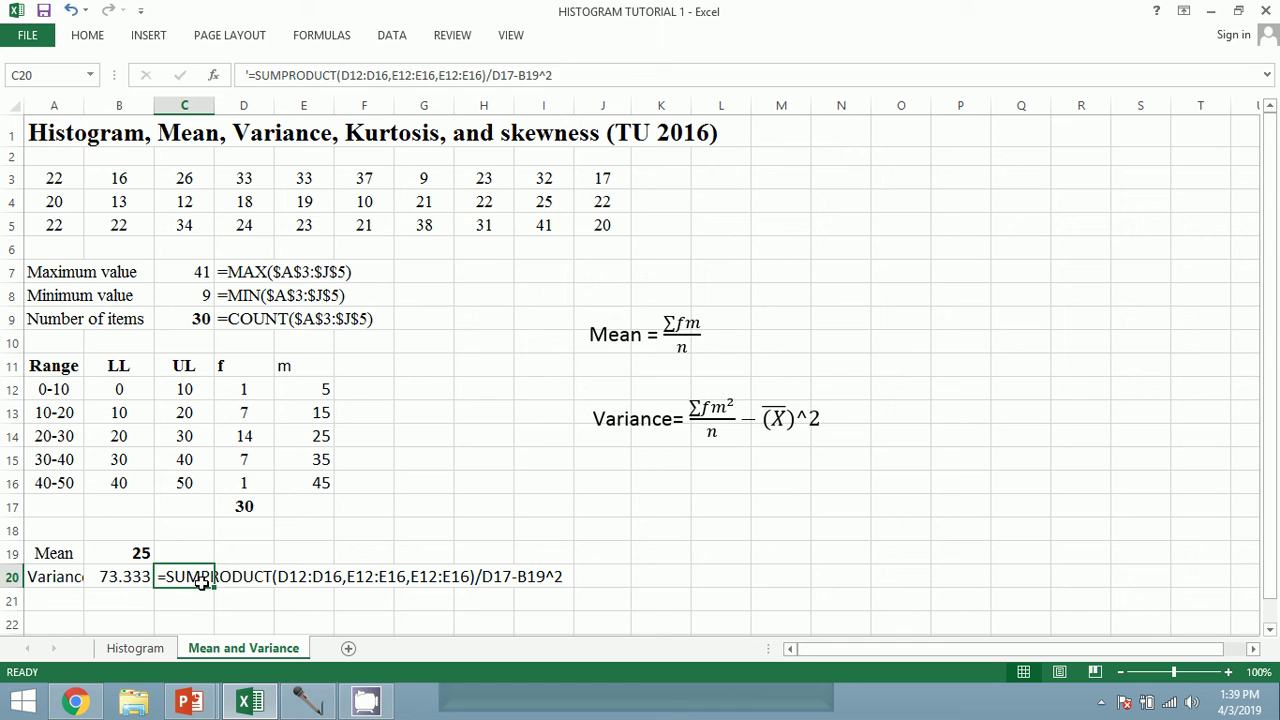
{"action": "left_click", "coordinate": [200, 600]}
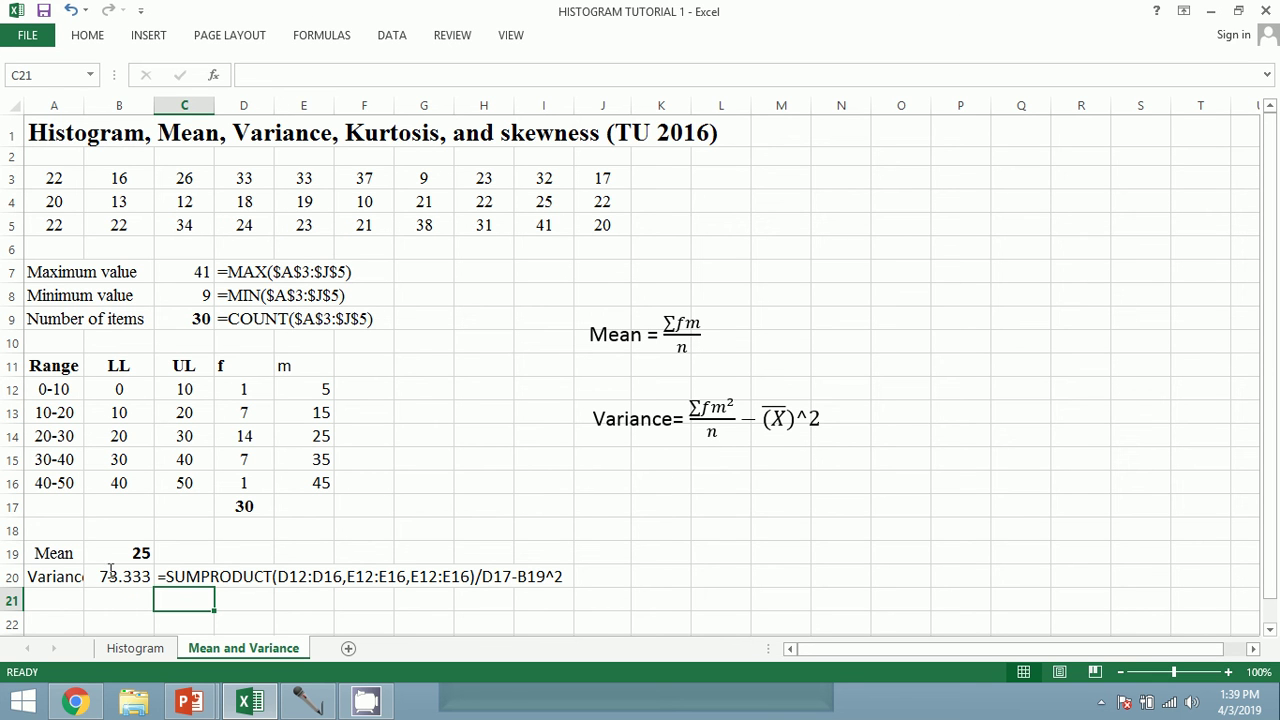
Bold the variance result in B20 and label A21 'Standard Deviation'.
{"action": "left_click", "coordinate": [113, 576]}
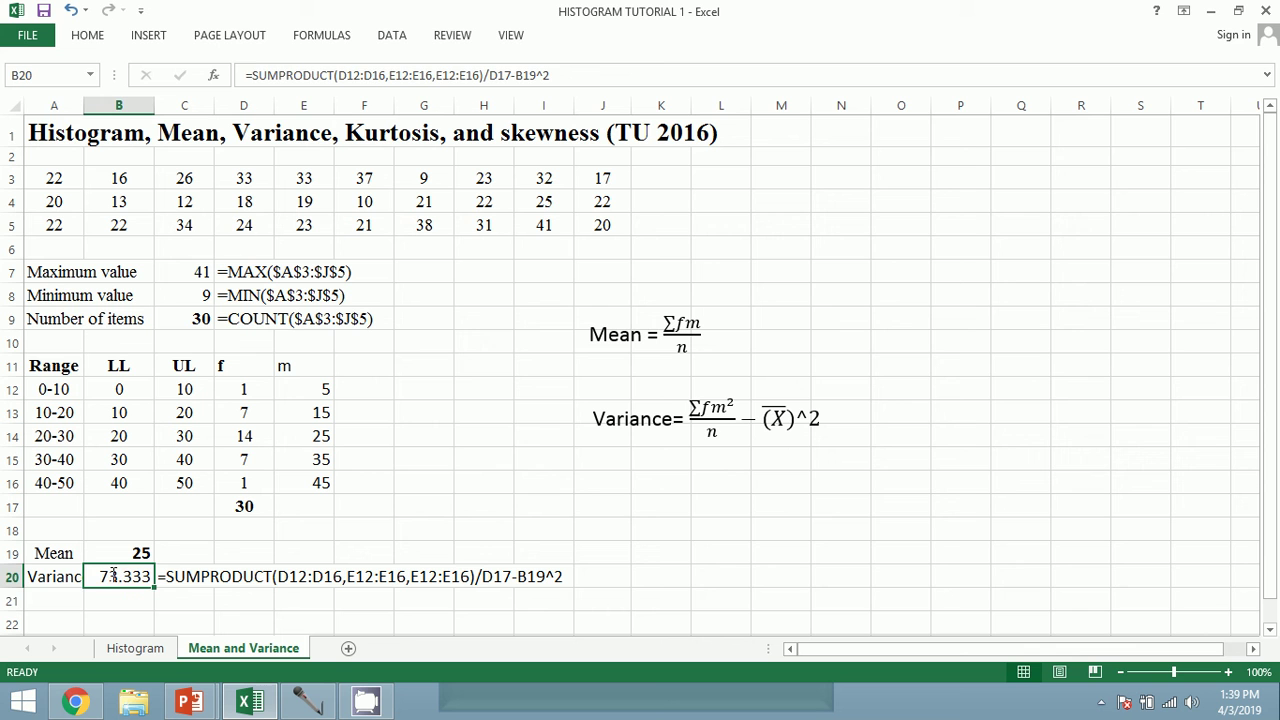
{"action": "key", "text": "ctrl+b"}
{"action": "left_click", "coordinate": [54, 600]}
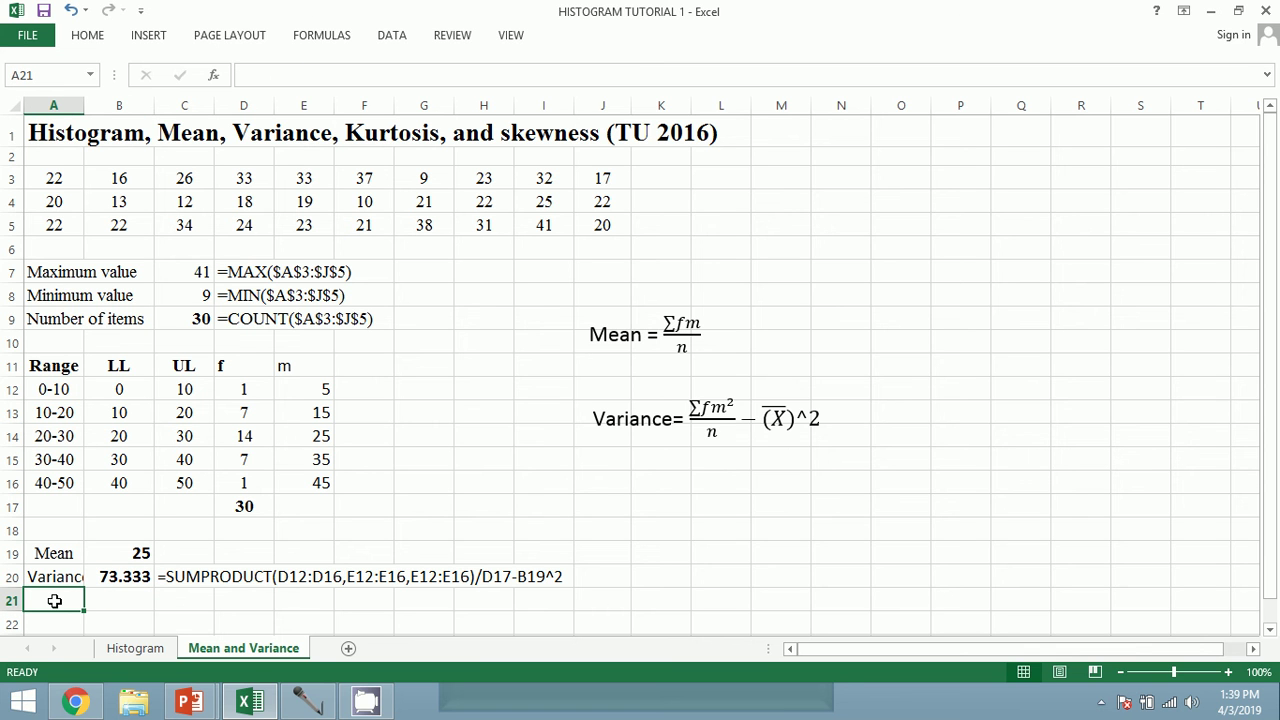
{"action": "type", "text": "Sta"}
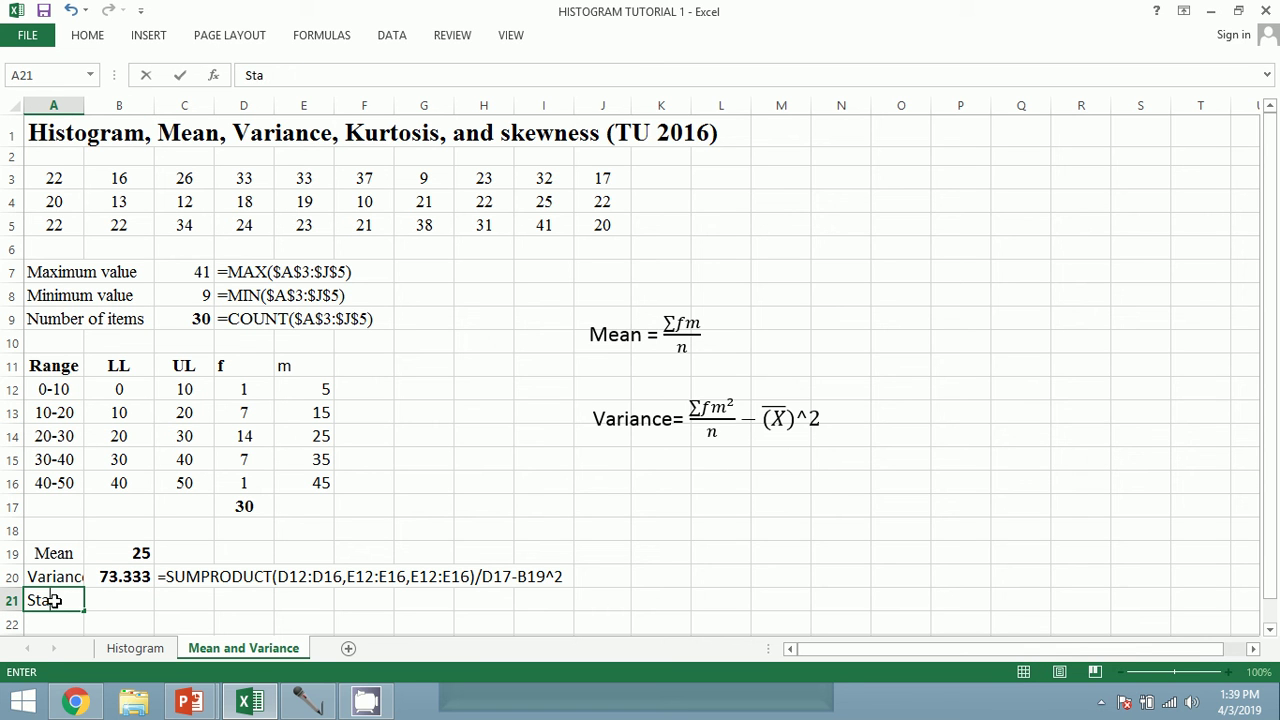
{"action": "type", "text": "ndard De"}
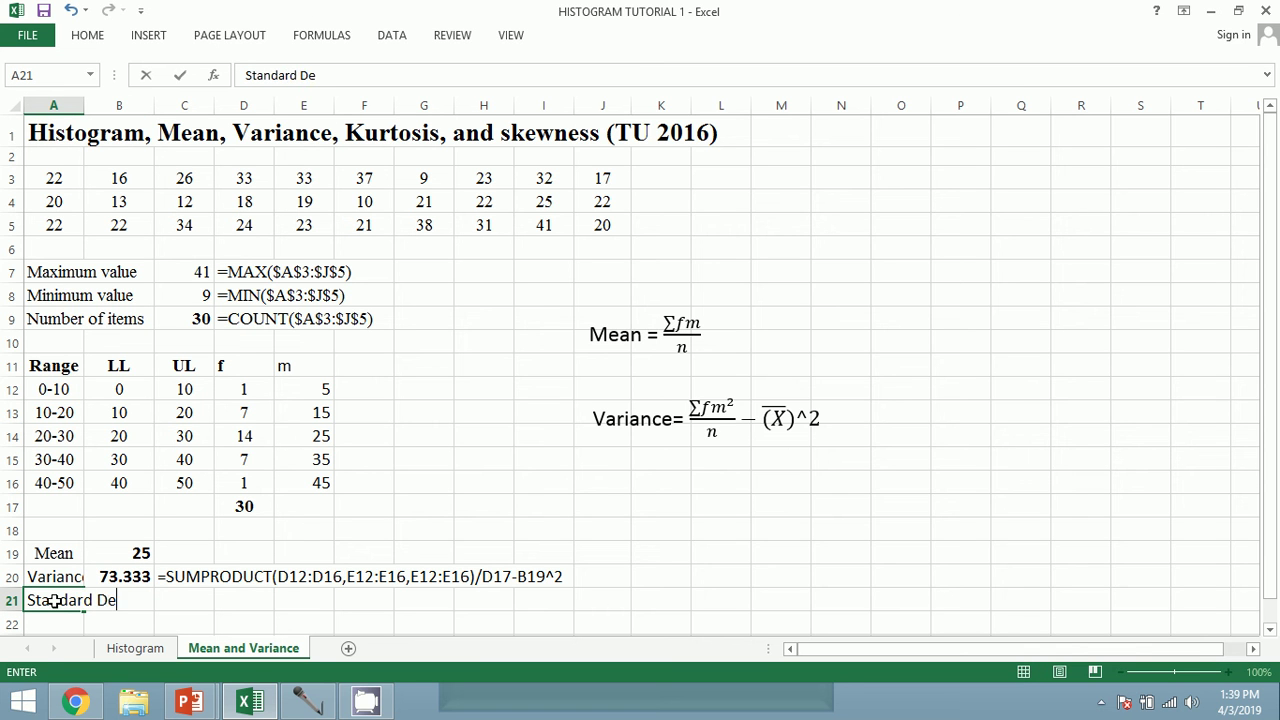
{"action": "type", "text": "viation"}
{"action": "key", "text": "Tab"}
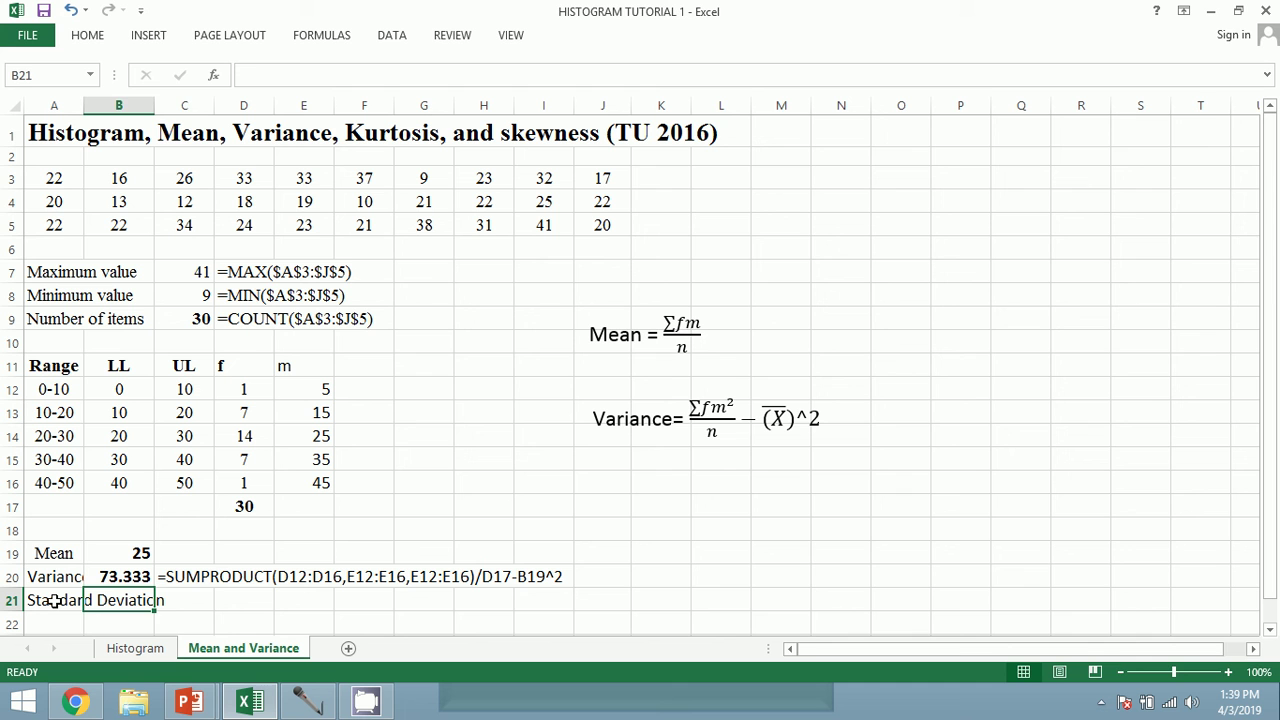
{"action": "key", "text": "Tab"}
Enter =SQRT(B20) in C21 to get 8.563, and make it bold.
{"action": "type", "text": "="}
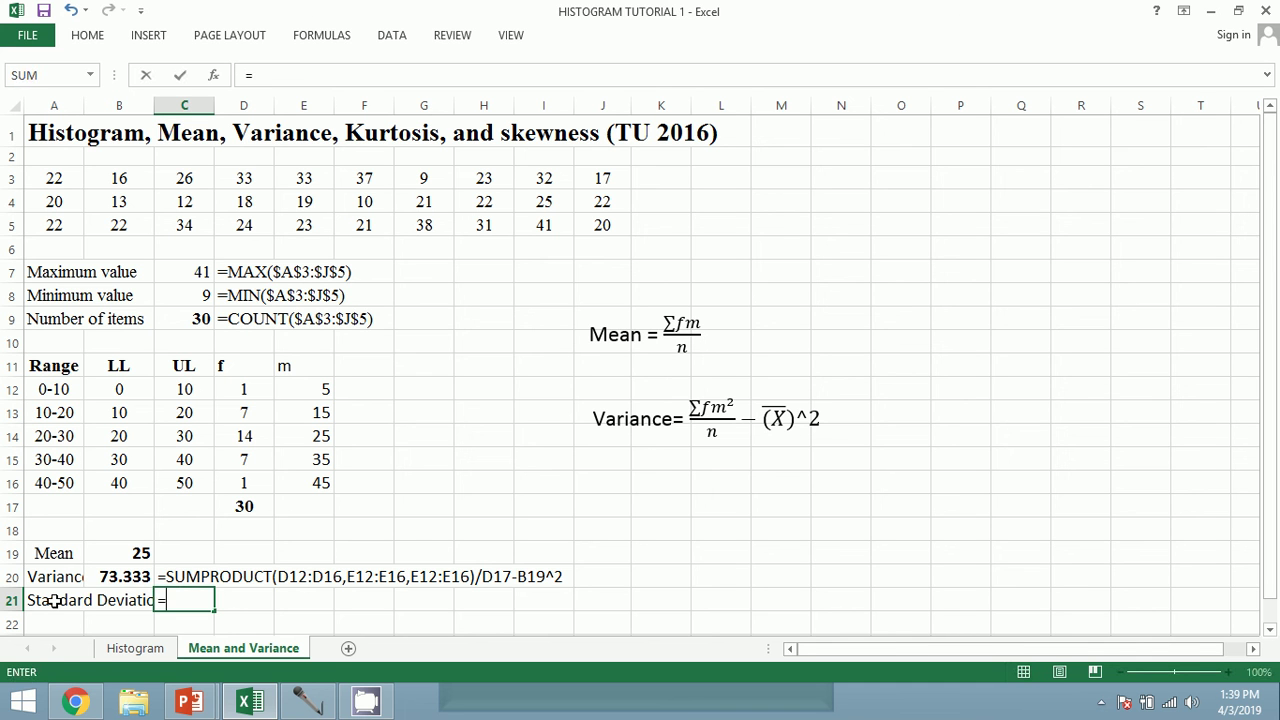
{"action": "type", "text": "sq"}
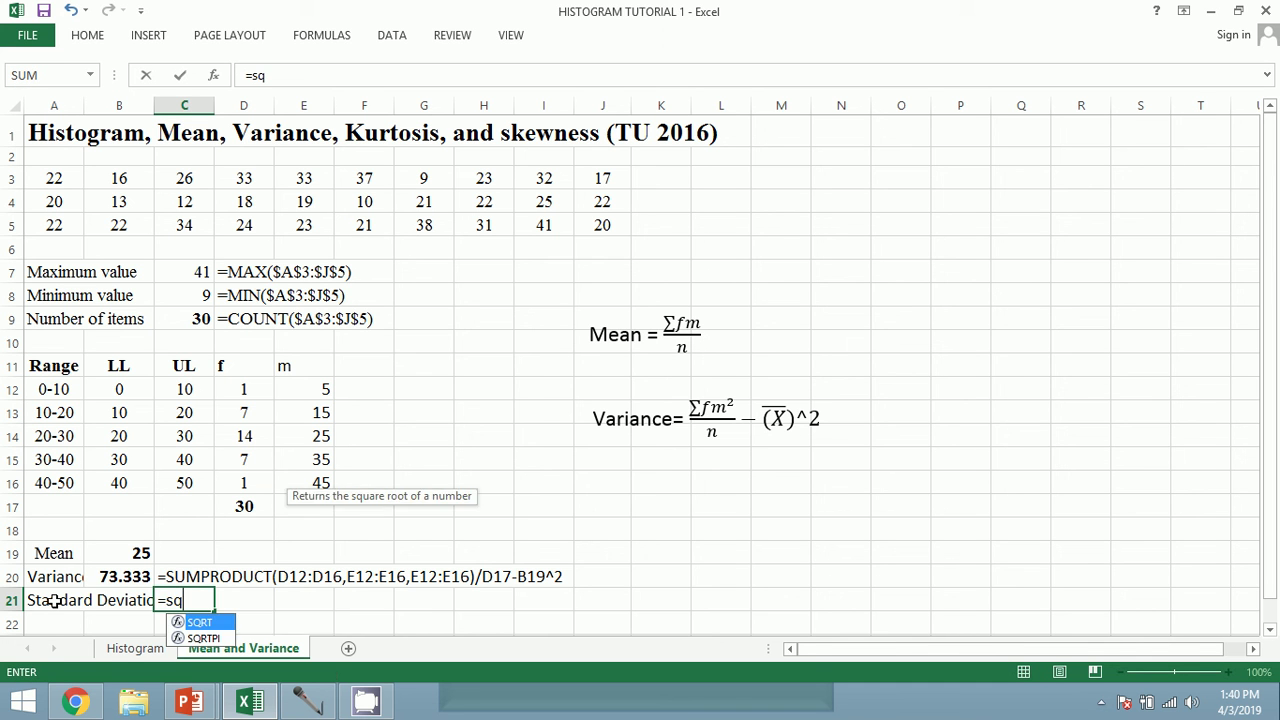
{"action": "type", "text": "rt"}
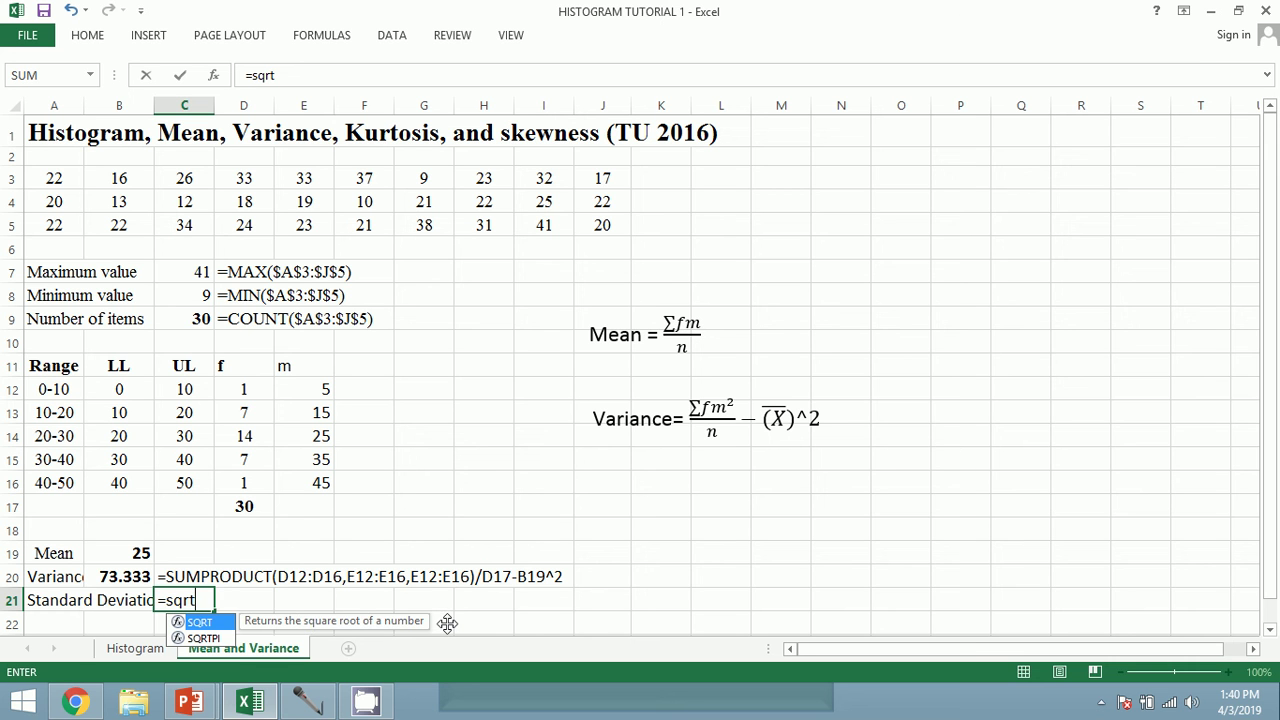
{"action": "type", "text": "("}
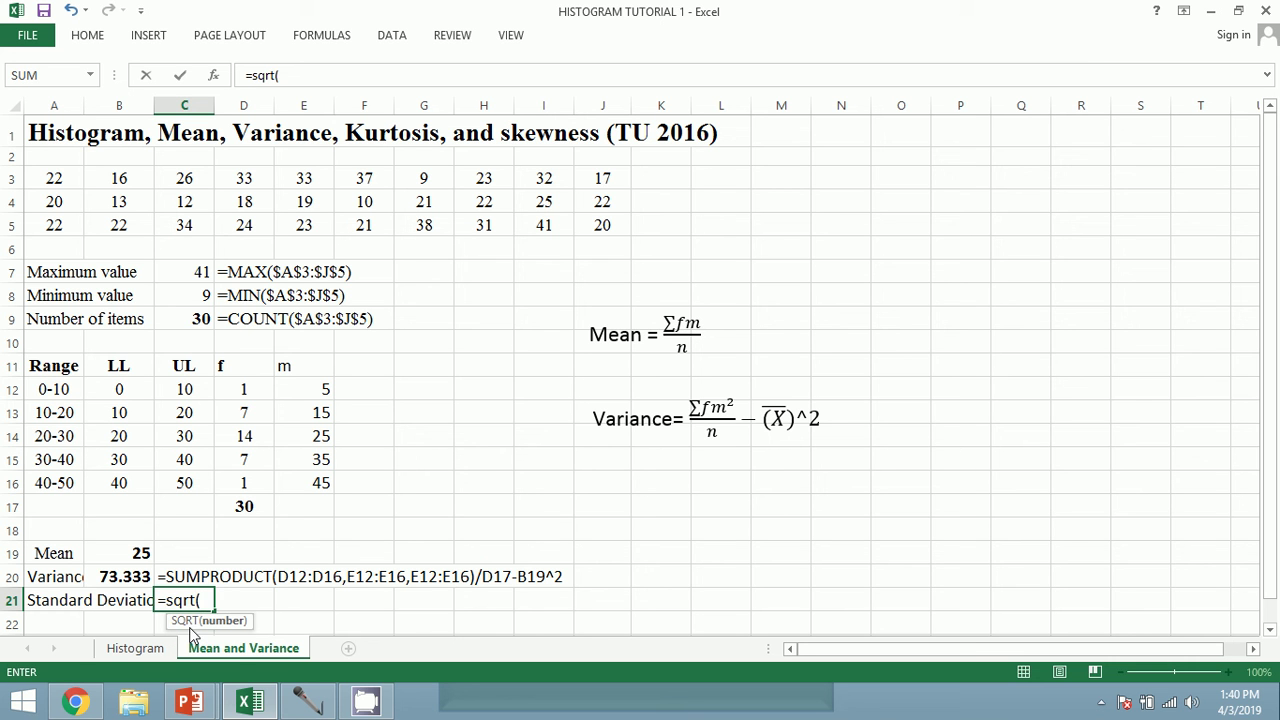
{"action": "left_click", "coordinate": [118, 576]}
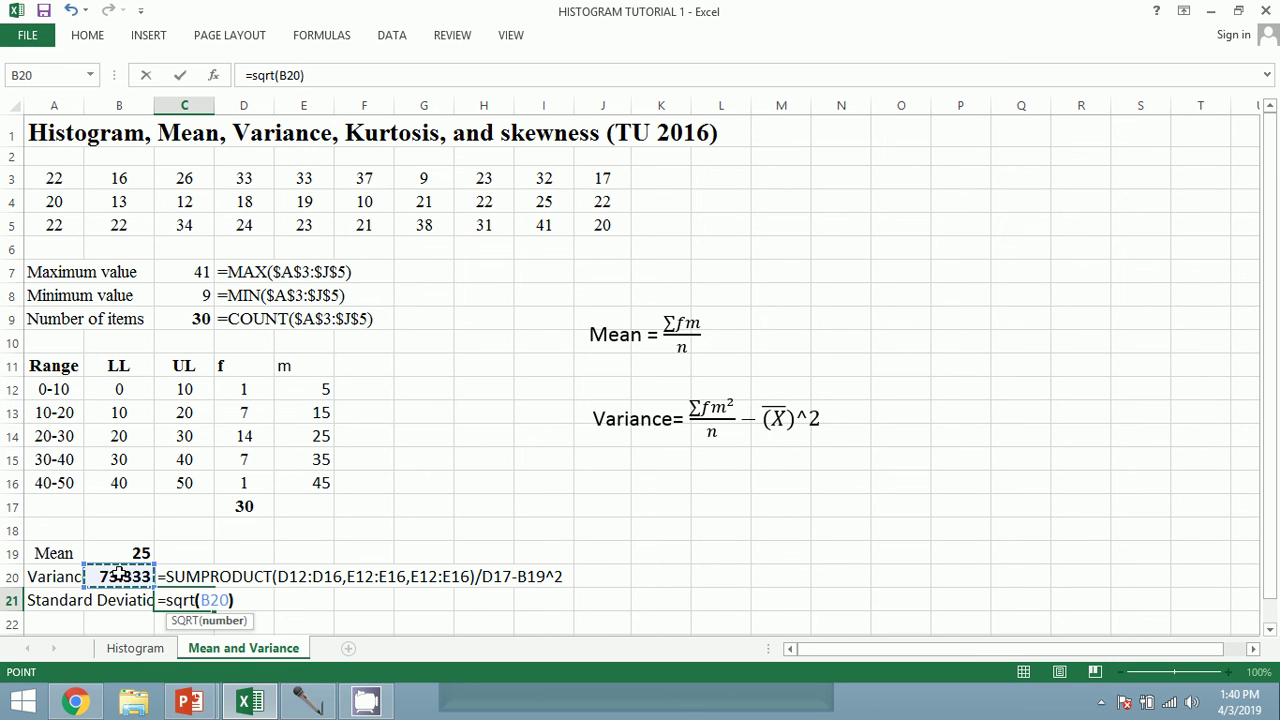
{"action": "type", "text": ")"}
{"action": "key", "text": "Return"}
{"action": "key", "text": "Right"}
{"action": "key", "text": "Up"}
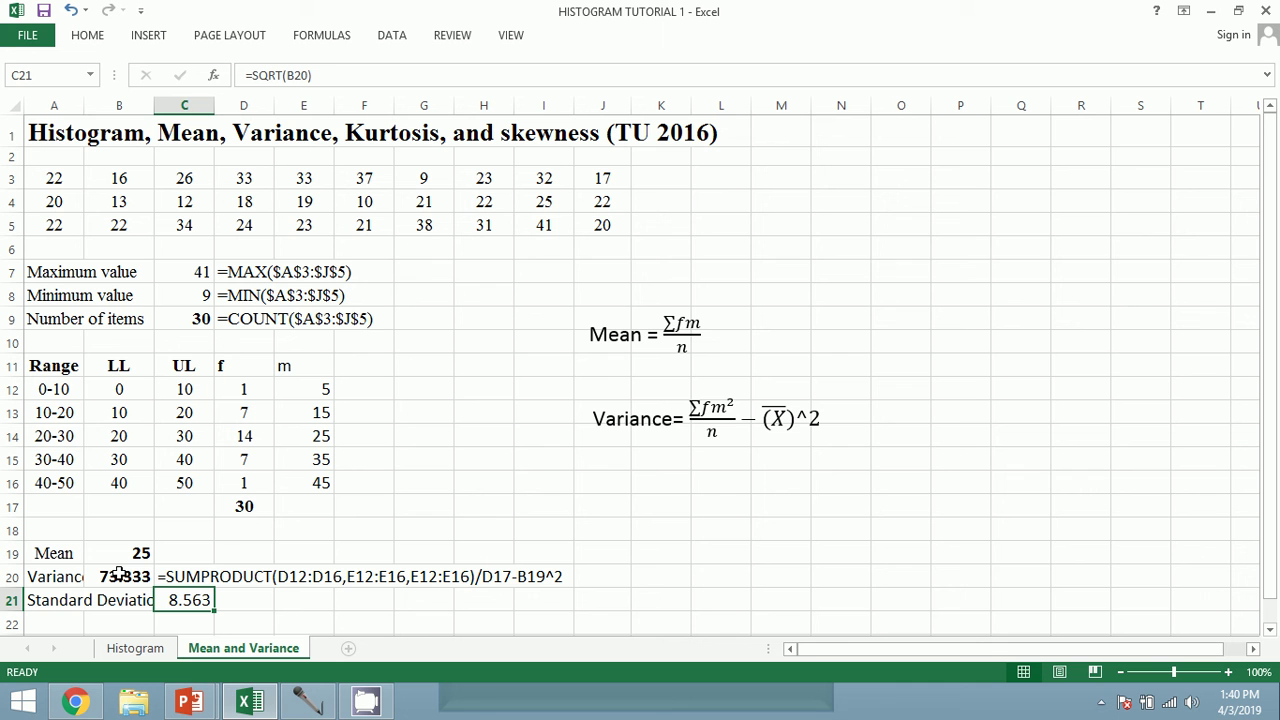
{"action": "key", "text": "ctrl+b"}
Show the mean formula as text '=SUMPRODUCT(E12:E16,D12:D16)/D17 in C19.
{"action": "scroll", "coordinate": [284, 541], "scroll_direction": "down", "scroll_amount": 1}
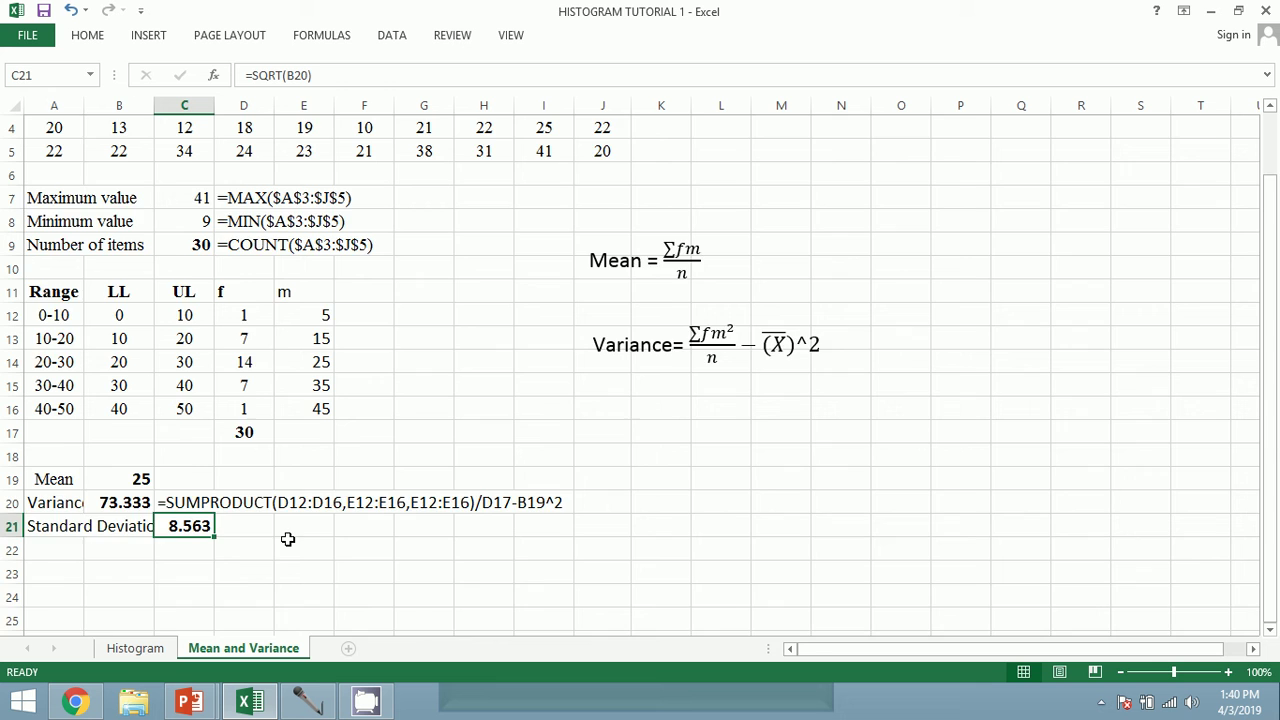
{"action": "scroll", "coordinate": [287, 540], "scroll_direction": "up", "scroll_amount": 1}
{"action": "left_click", "coordinate": [137, 553]}
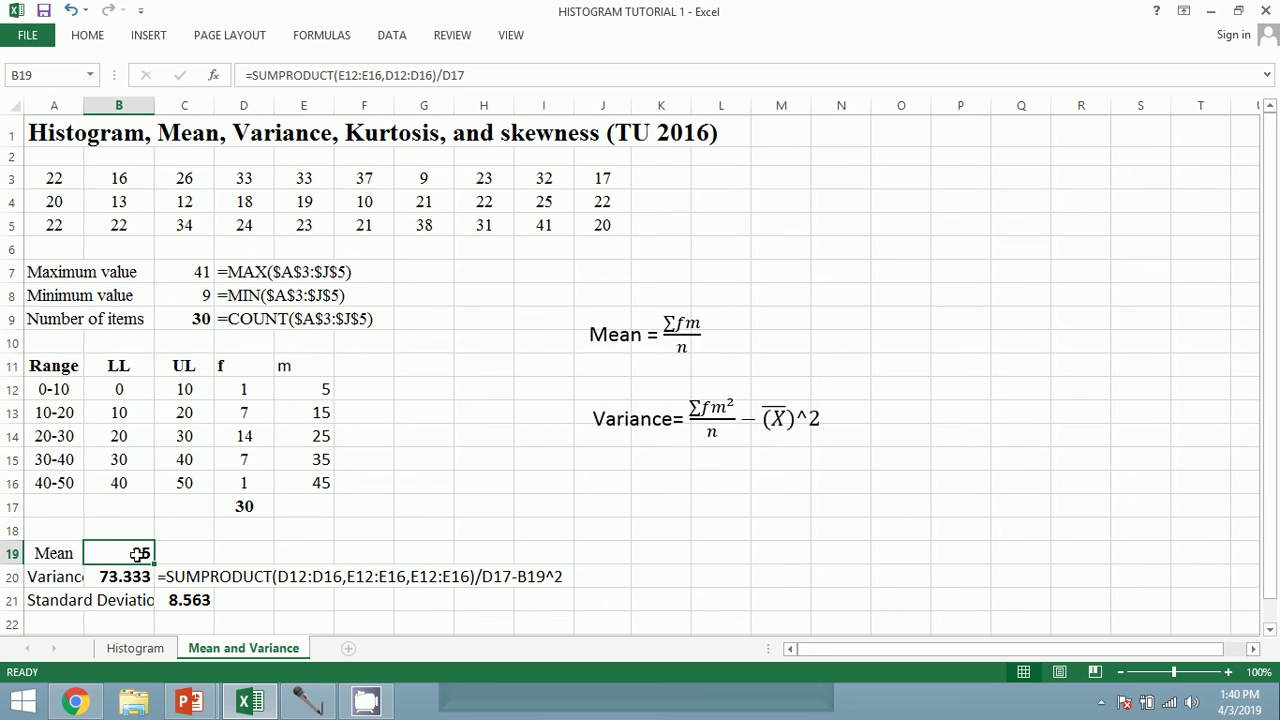
{"action": "left_click", "coordinate": [472, 74]}
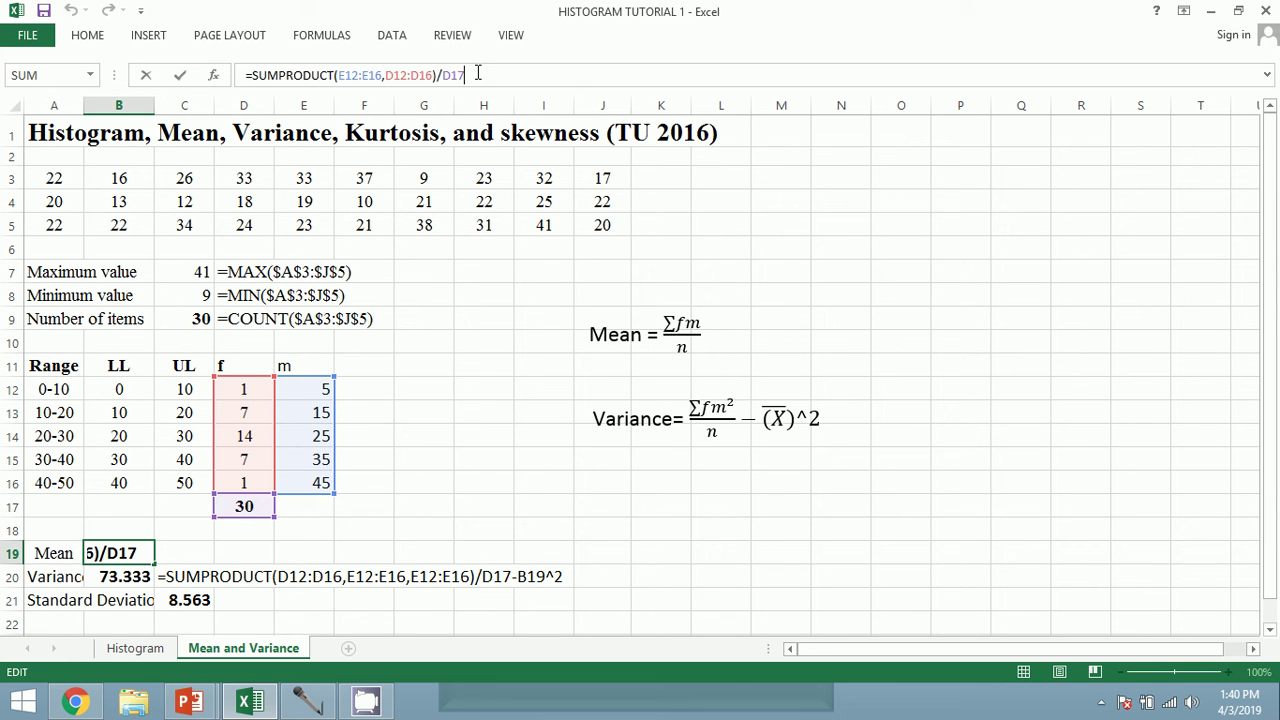
{"action": "key", "text": "ctrl+shift+Left"}
{"action": "key", "text": "ctrl+shift+Left"}
{"action": "key", "text": "ctrl+shift+Left"}
{"action": "key", "text": "ctrl+shift+Left"}
{"action": "key", "text": "ctrl+shift+Left"}
{"action": "key", "text": "ctrl+shift+Left"}
{"action": "key", "text": "ctrl+shift+Left"}
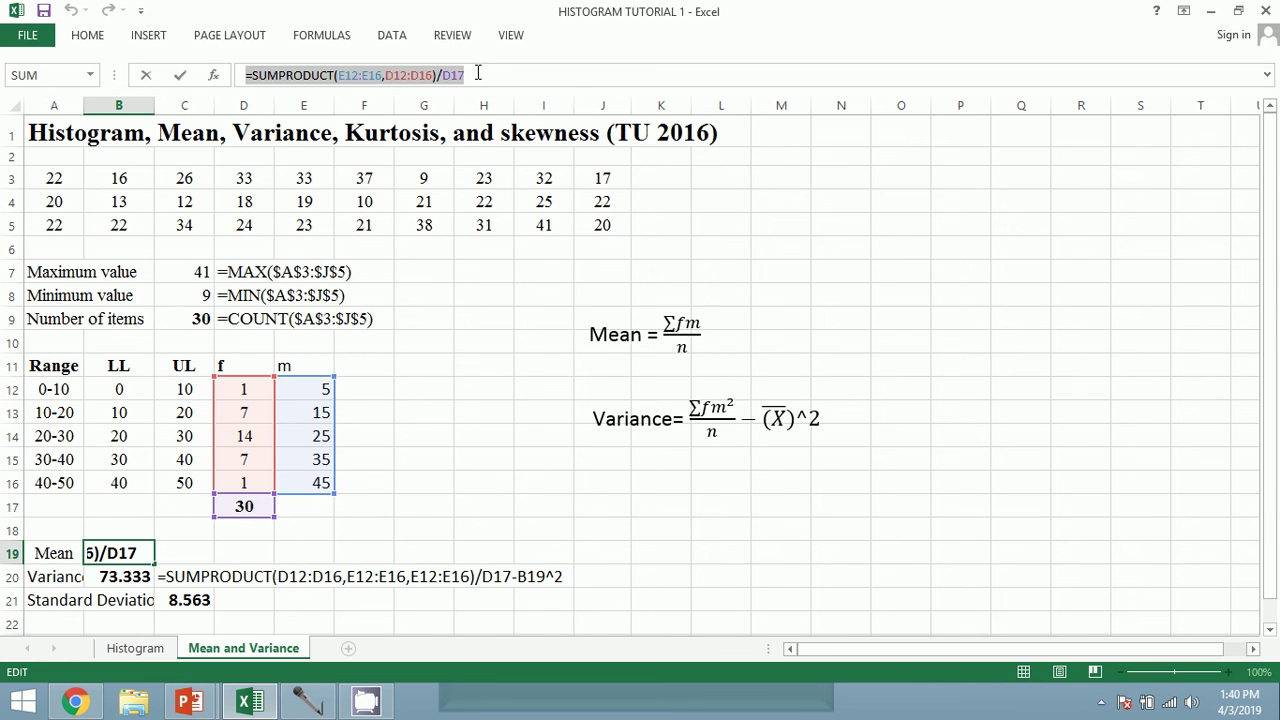
{"action": "key", "text": "Escape"}
{"action": "left_click", "coordinate": [186, 551]}
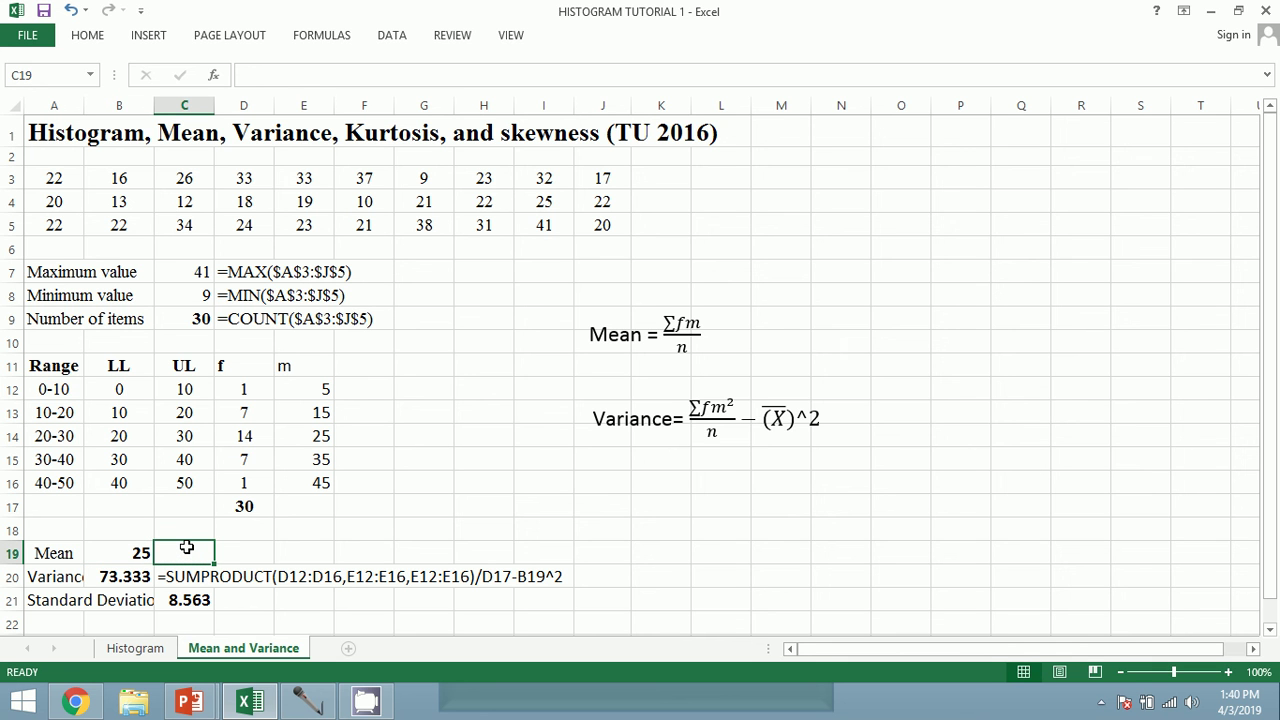
{"action": "type", "text": "'=SUMPRODUCT(E12:E16,D12:D16)/D17"}
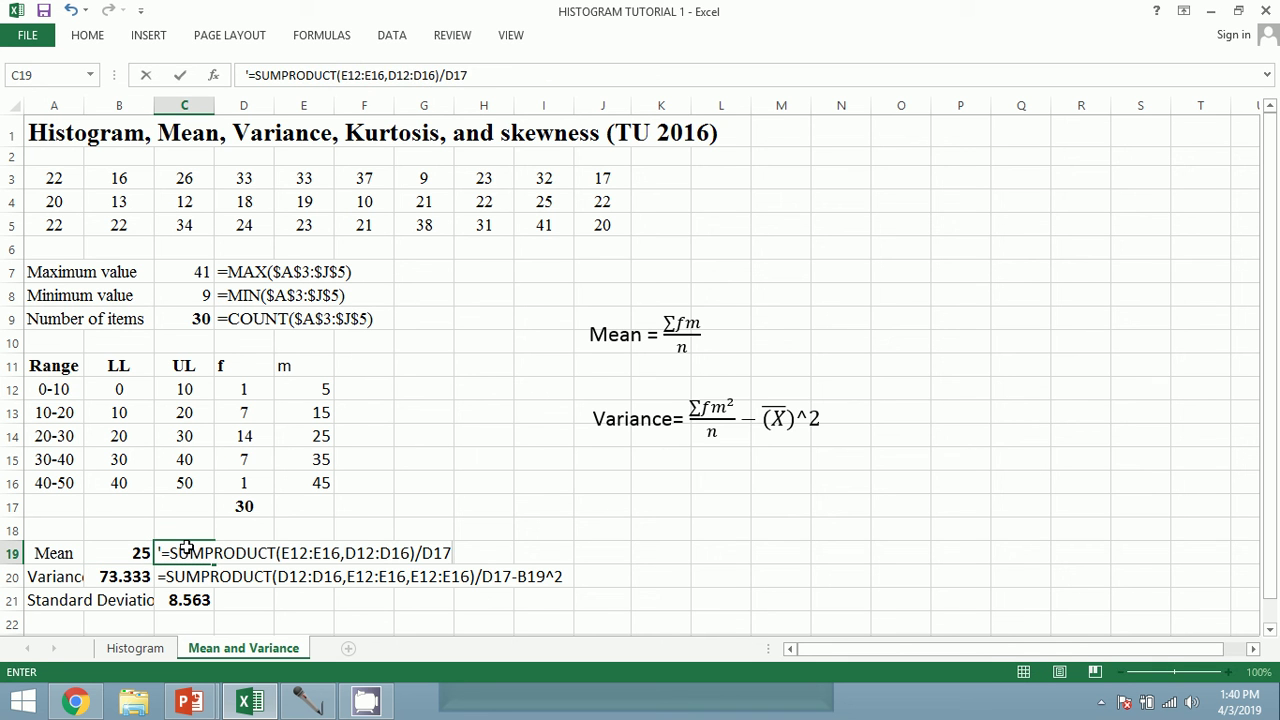
{"action": "key", "text": "Return"}
Show the standard deviation formula as text '=SQRT(B20) in D21.
{"action": "scroll", "coordinate": [291, 521], "scroll_direction": "down", "scroll_amount": 3}
{"action": "left_click", "coordinate": [196, 482]}
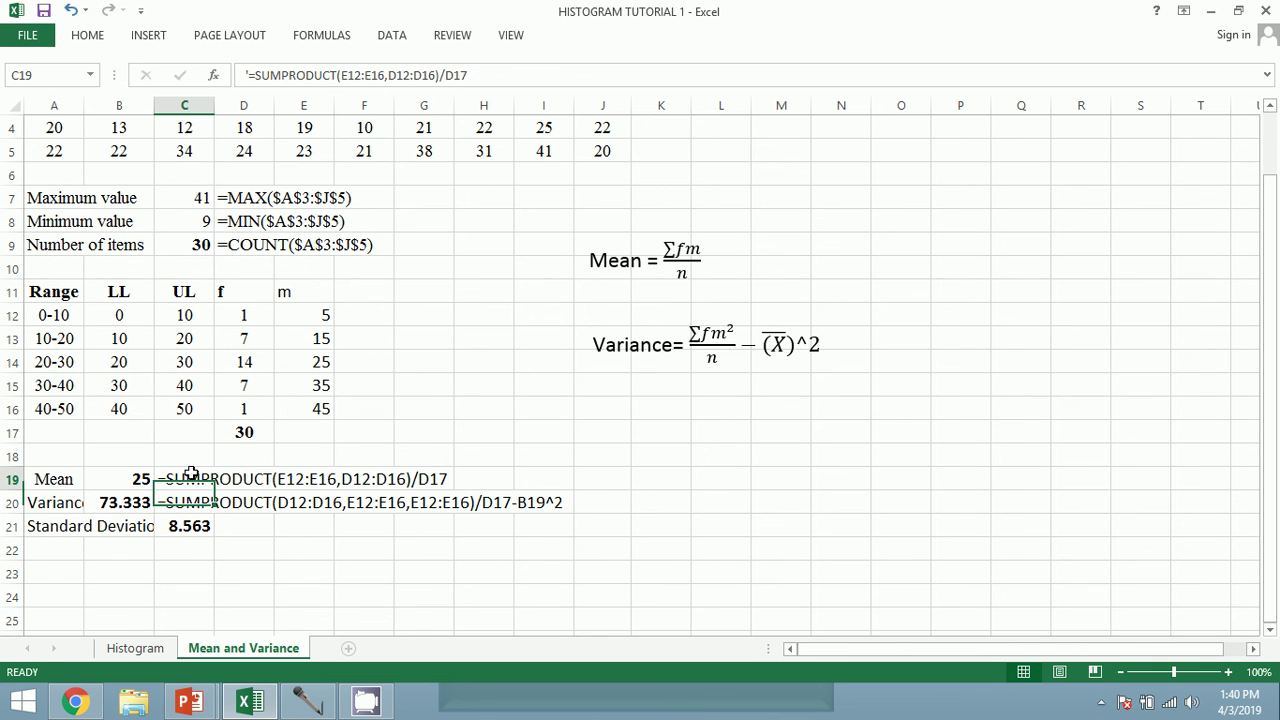
{"action": "left_click", "coordinate": [182, 504]}
{"action": "left_click", "coordinate": [180, 530]}
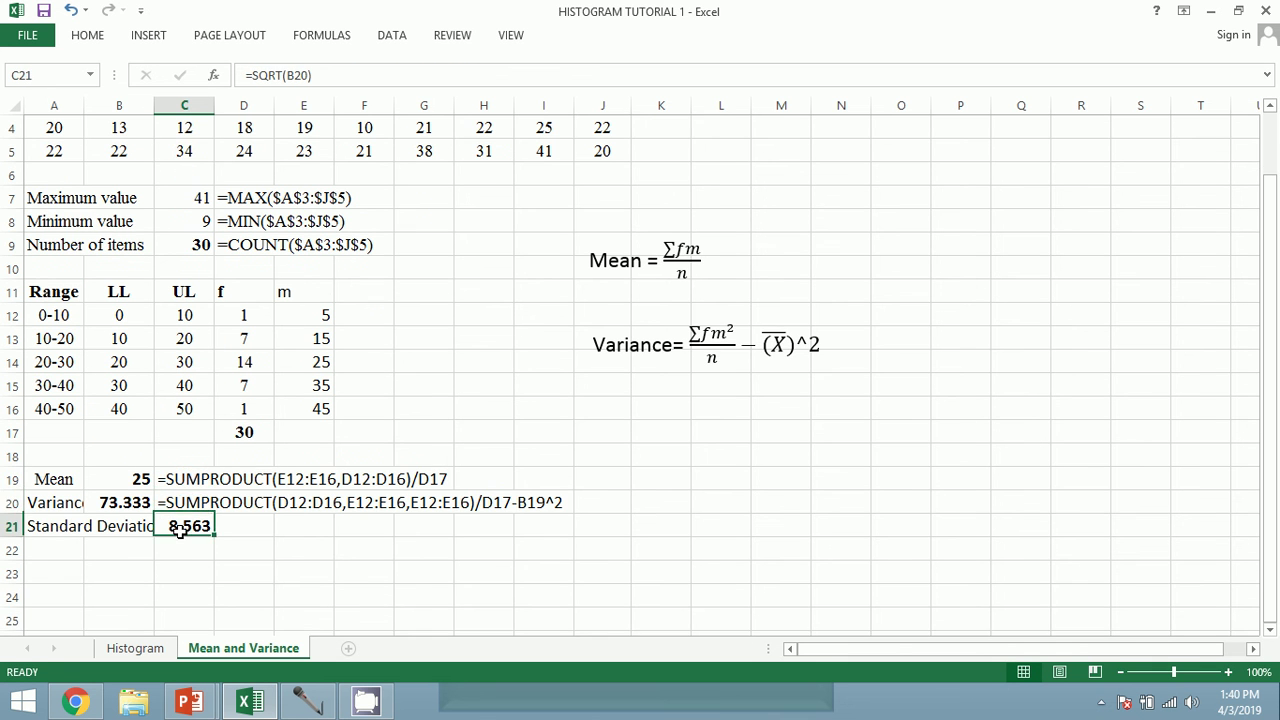
{"action": "left_click", "coordinate": [127, 527]}
{"action": "left_click", "coordinate": [180, 527]}
{"action": "left_click", "coordinate": [337, 69]}
{"action": "double_click", "coordinate": [336, 70]}
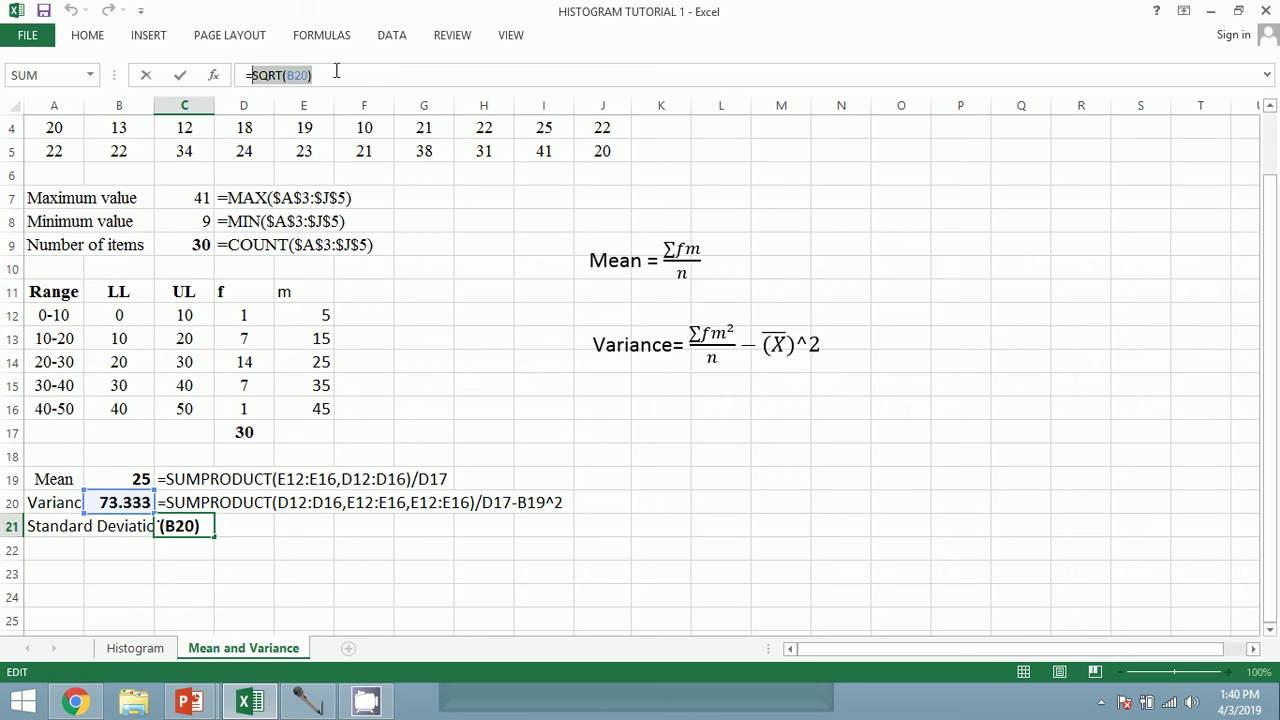
{"action": "key", "text": "Escape"}
{"action": "left_click", "coordinate": [240, 529]}
{"action": "type", "text": "'"}
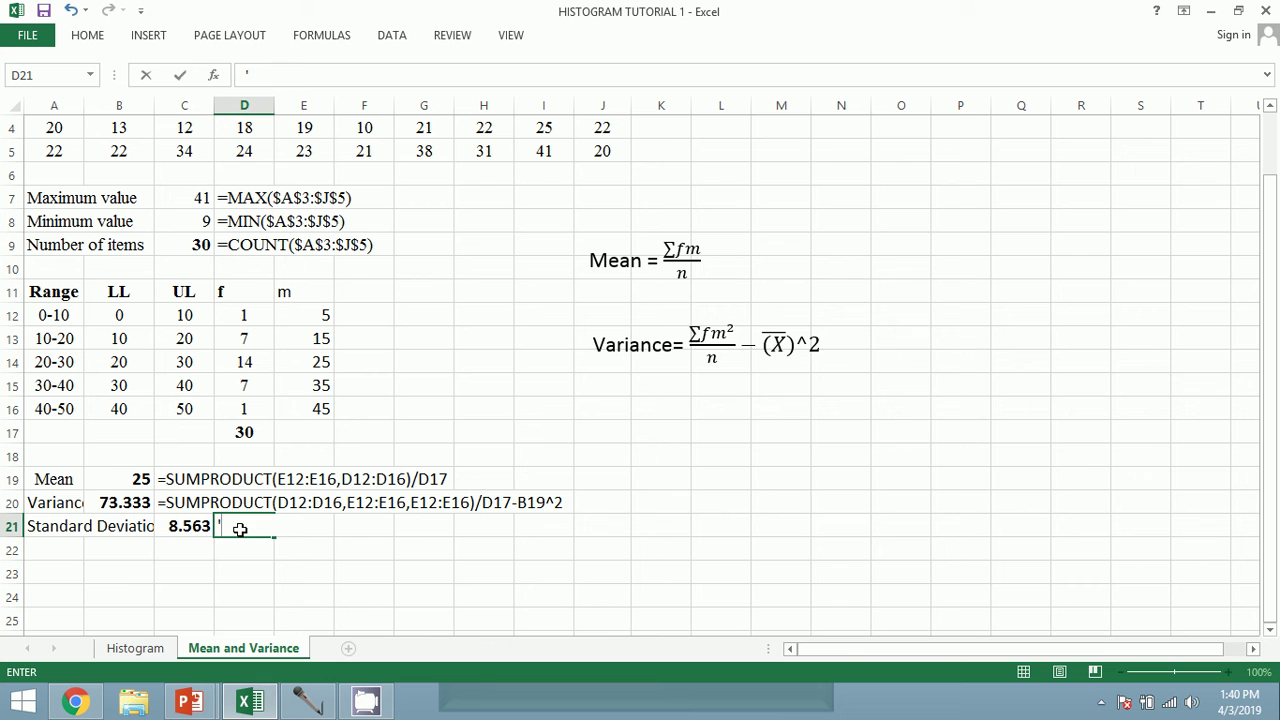
{"action": "type", "text": "=SQRT(B20)"}
{"action": "key", "text": "Return"}
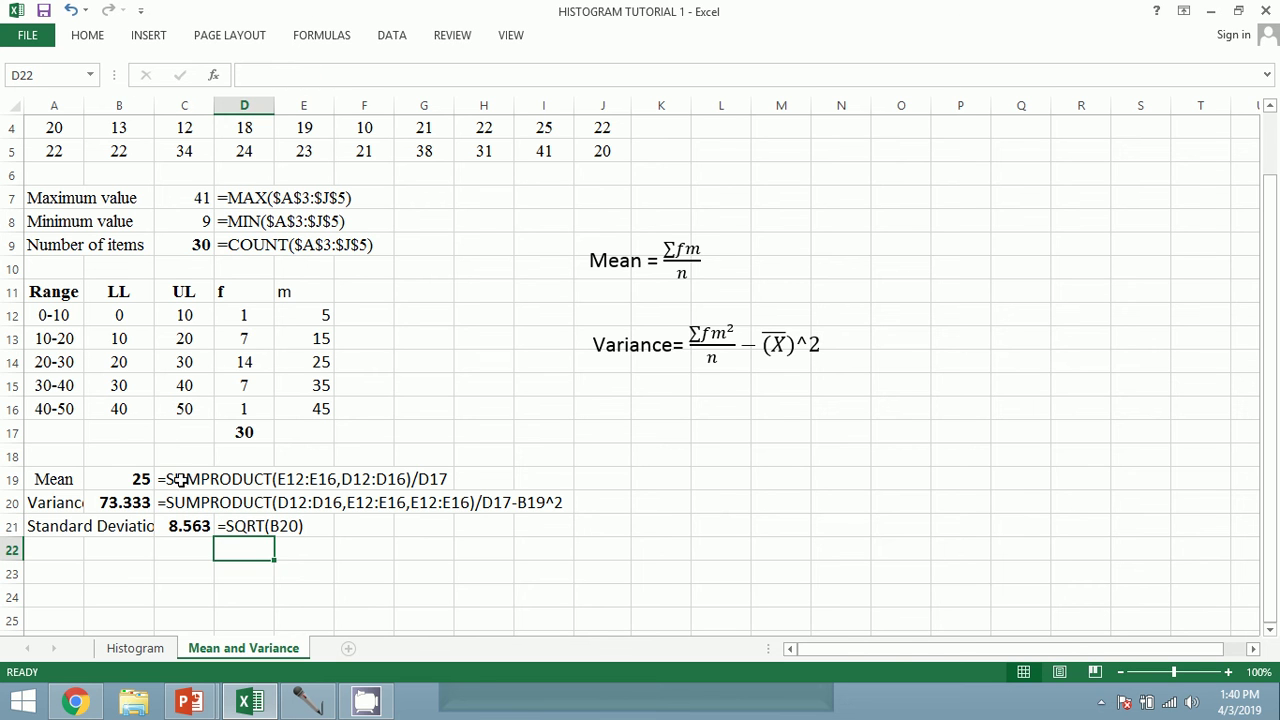
Review the mean, variance and standard deviation results and their formula texts.
{"action": "left_click", "coordinate": [185, 479]}
{"action": "left_click", "coordinate": [183, 501]}
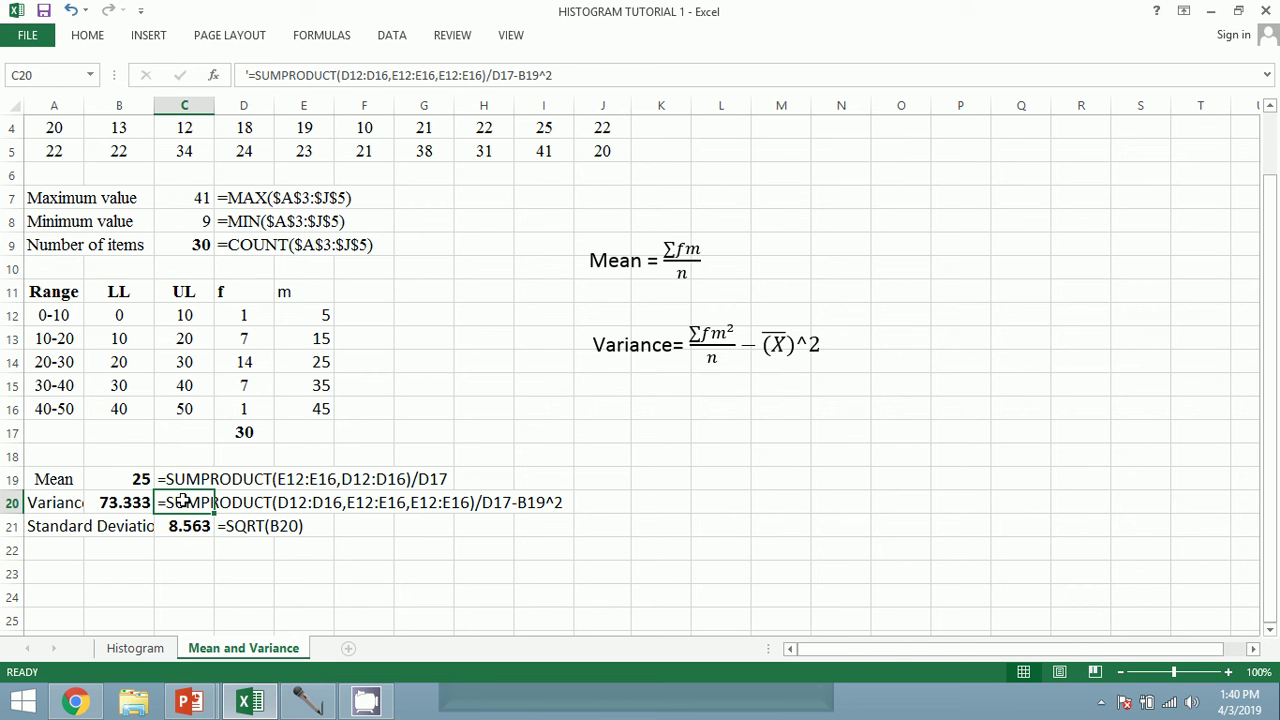
{"action": "left_click", "coordinate": [188, 479]}
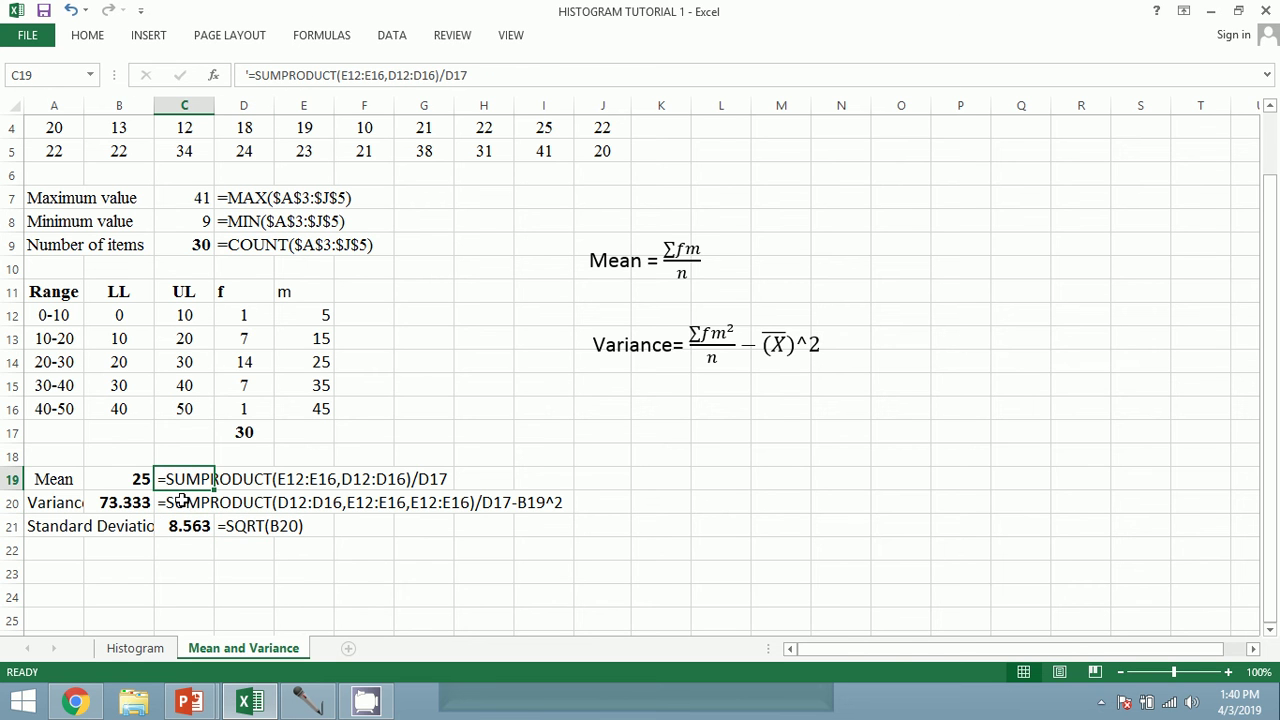
{"action": "left_click", "coordinate": [100, 478]}
{"action": "left_click", "coordinate": [106, 500]}
{"action": "left_click", "coordinate": [187, 523]}
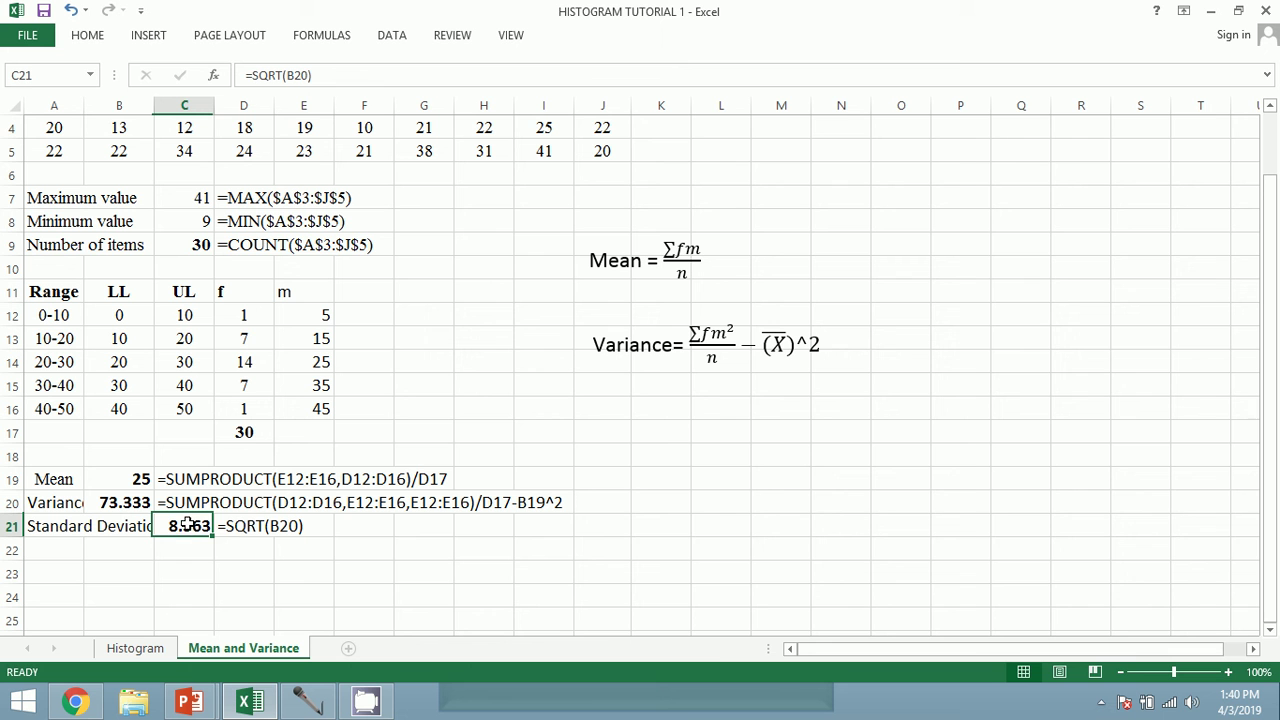